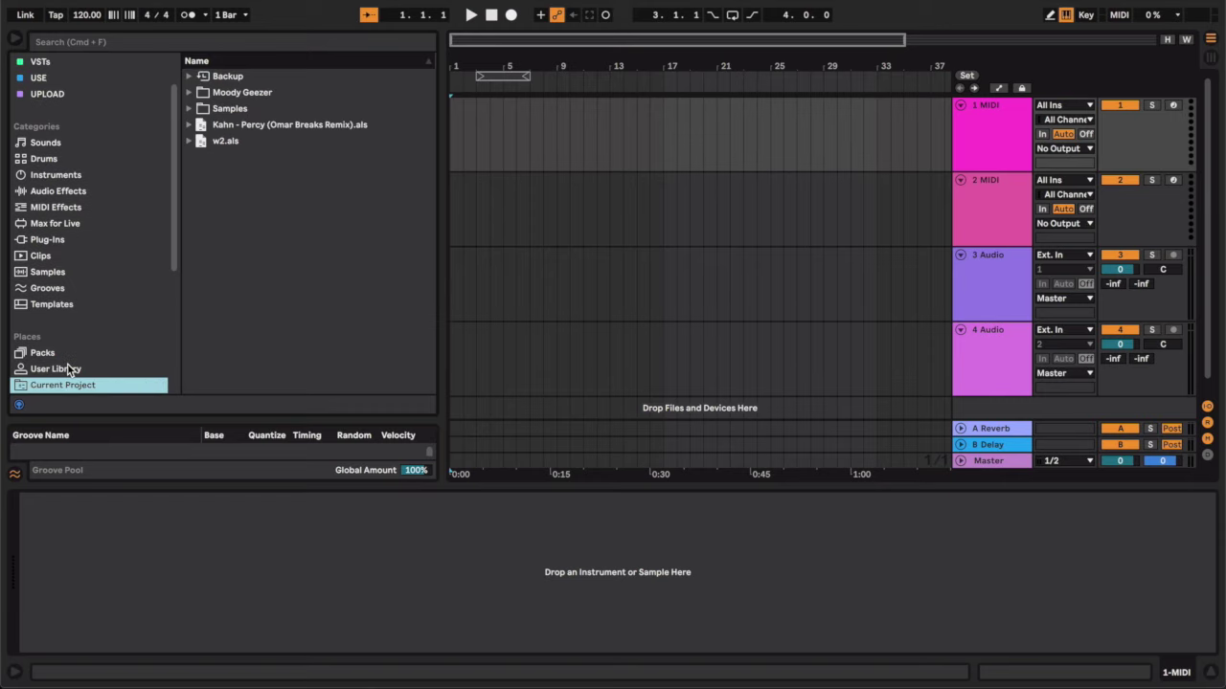
- Load TTS_RA_SYNTH_LOOP_APHA_123_F.wav from the Toolroom Trademark Series pack's SYNTH_LOOPS folder at the start of the fourth track
{"action": "scroll", "coordinate": [86, 364], "scroll_direction": "down", "scroll_amount": 4}
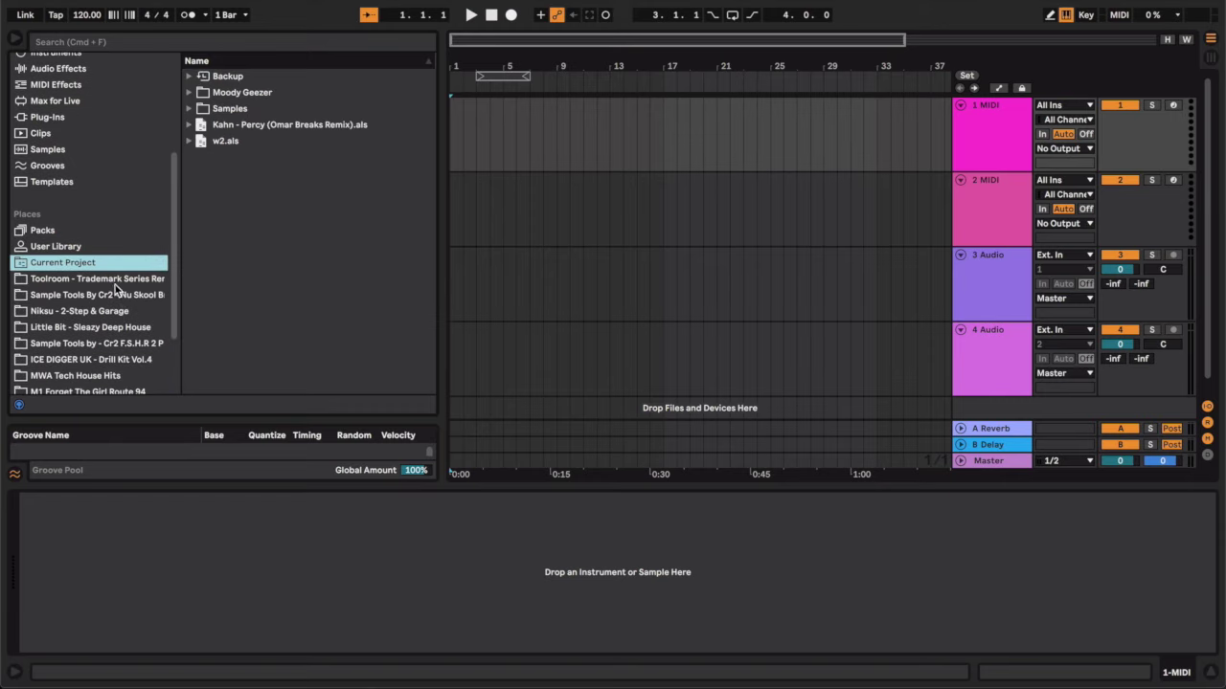
{"action": "left_click", "coordinate": [116, 280]}
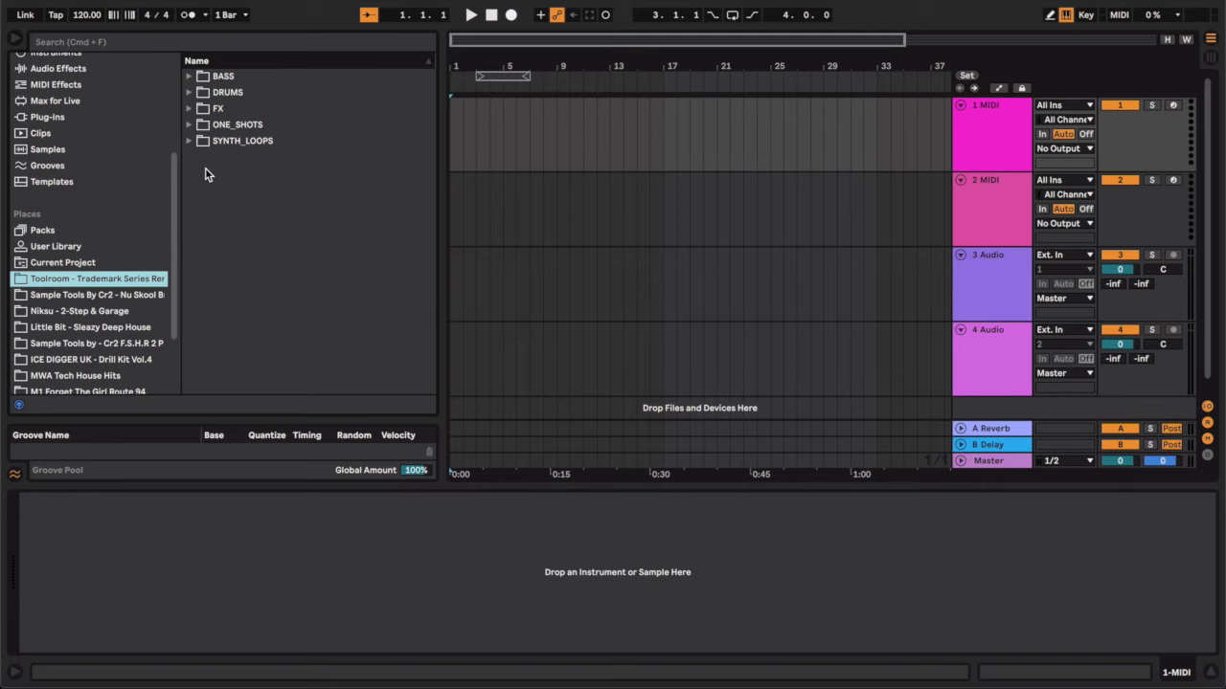
{"action": "left_click", "coordinate": [190, 140]}
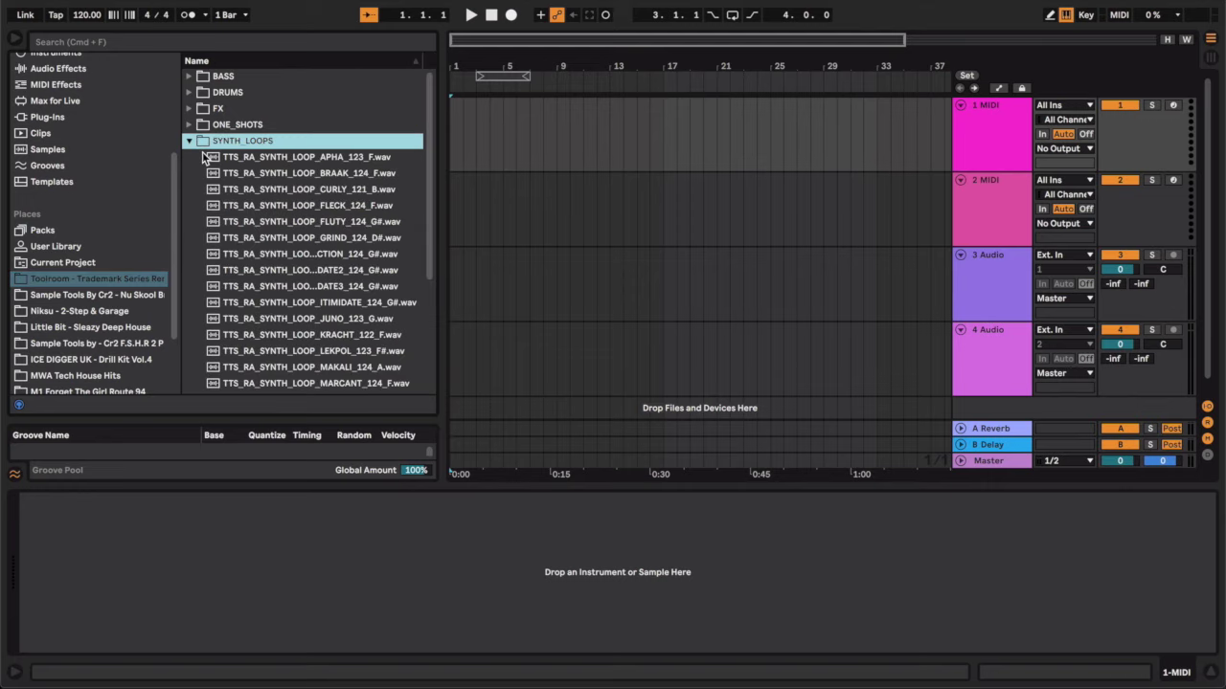
{"action": "left_click", "coordinate": [205, 157]}
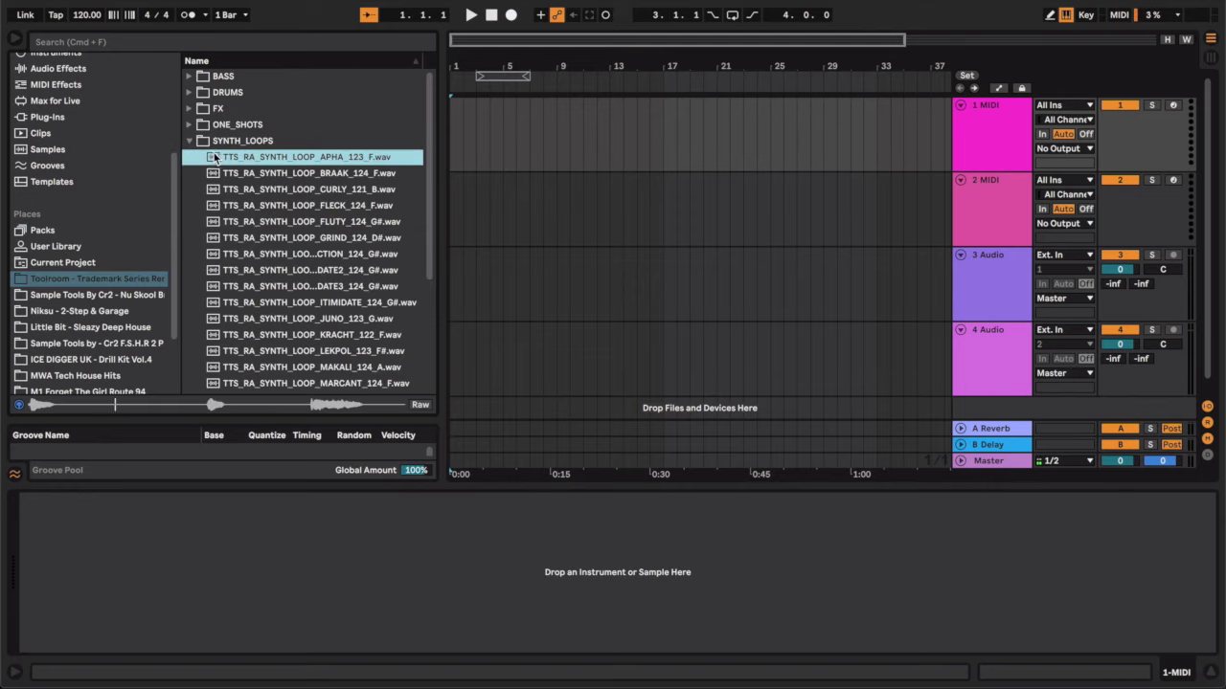
{"action": "left_click_drag", "start_coordinate": [500, 281], "coordinate": [452, 332]}
- Trim the synth loop to its first stab, half a beat long, duplicate it directly behind, and play from the start
{"action": "left_click", "coordinate": [506, 358]}
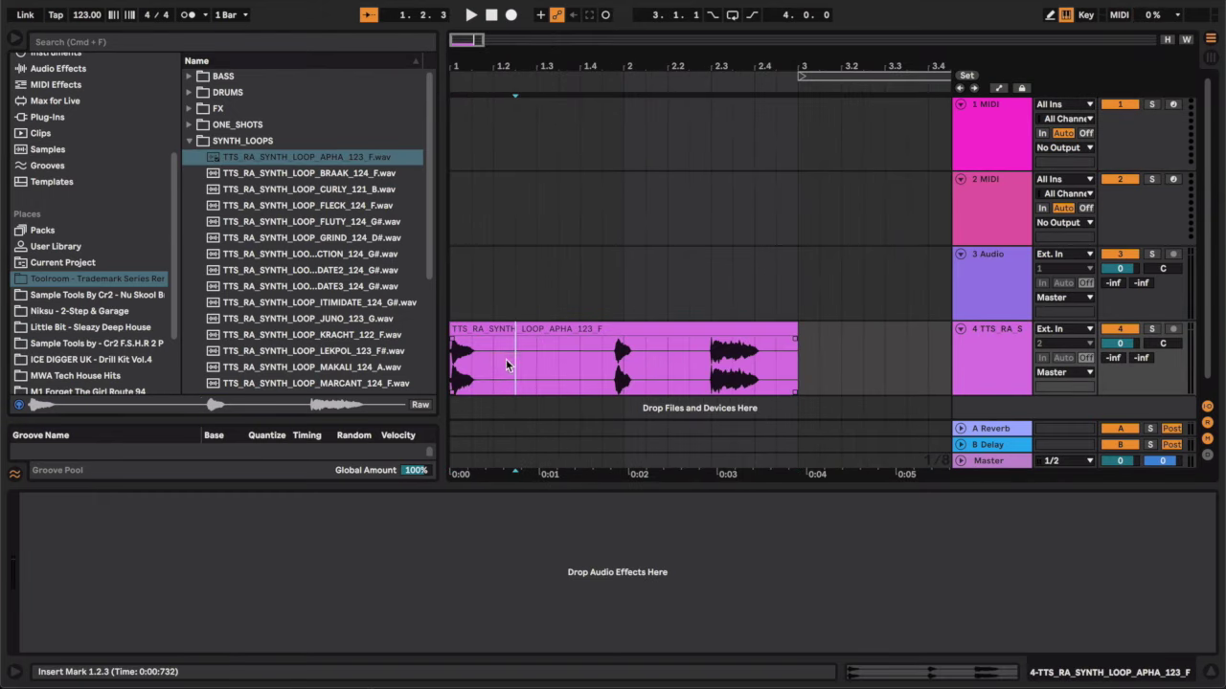
{"action": "key", "text": "super+e"}
{"action": "left_click_drag", "start_coordinate": [493, 330], "coordinate": [473, 329]}
{"action": "key", "text": "super+d"}
{"action": "left_click", "coordinate": [452, 290]}
{"action": "key", "text": "space"}
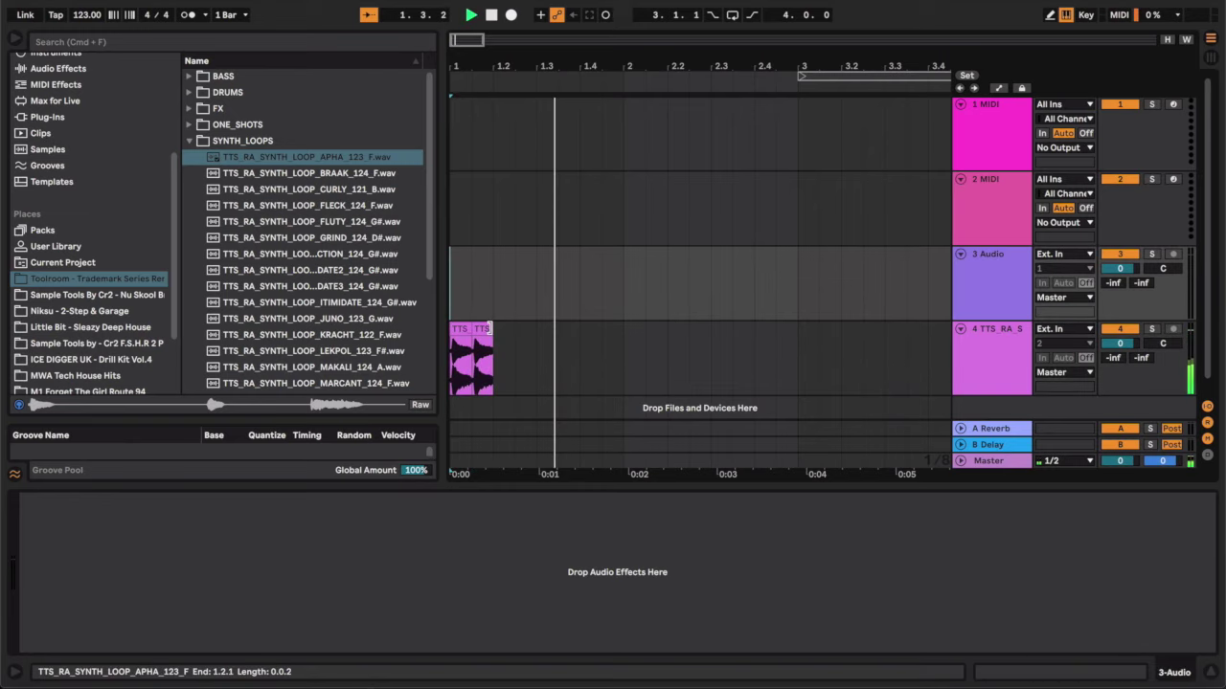
- Paste a copy of the short synth stab at 1.3.1 on the fourth track and open its clip settings
{"action": "left_click", "coordinate": [353, 158]}
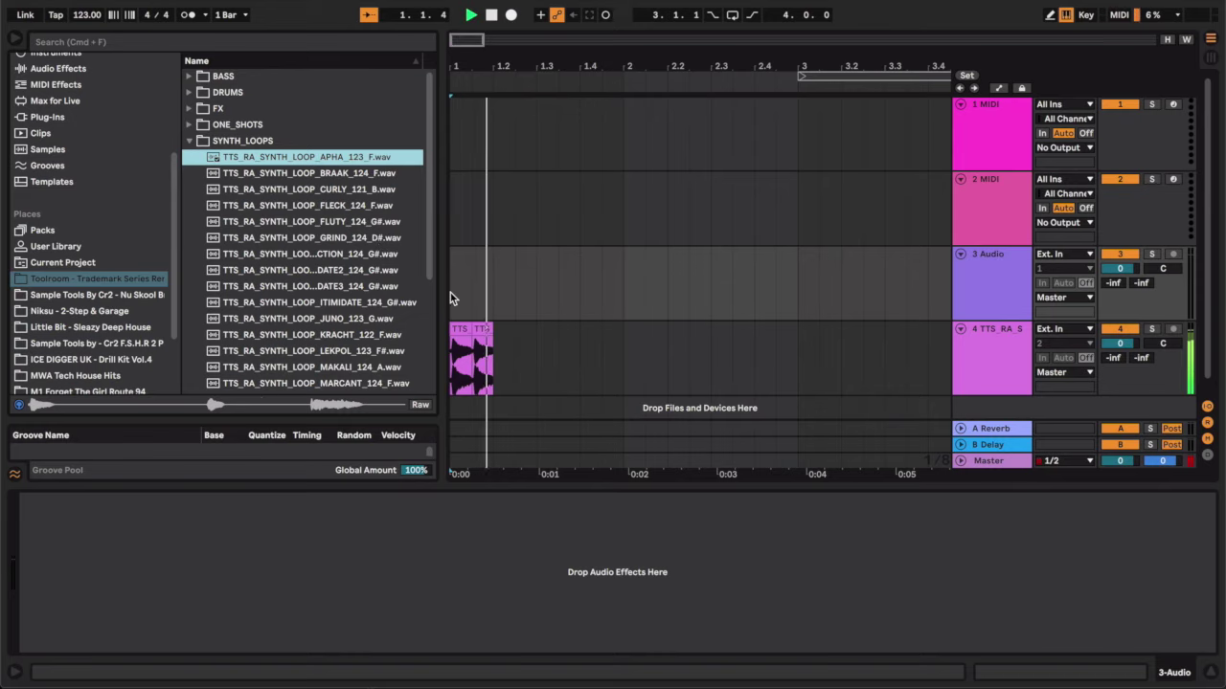
{"action": "left_click", "coordinate": [483, 356]}
{"action": "left_click", "coordinate": [543, 355]}
{"action": "key", "text": "super+v"}
{"action": "double_click", "coordinate": [549, 330]}
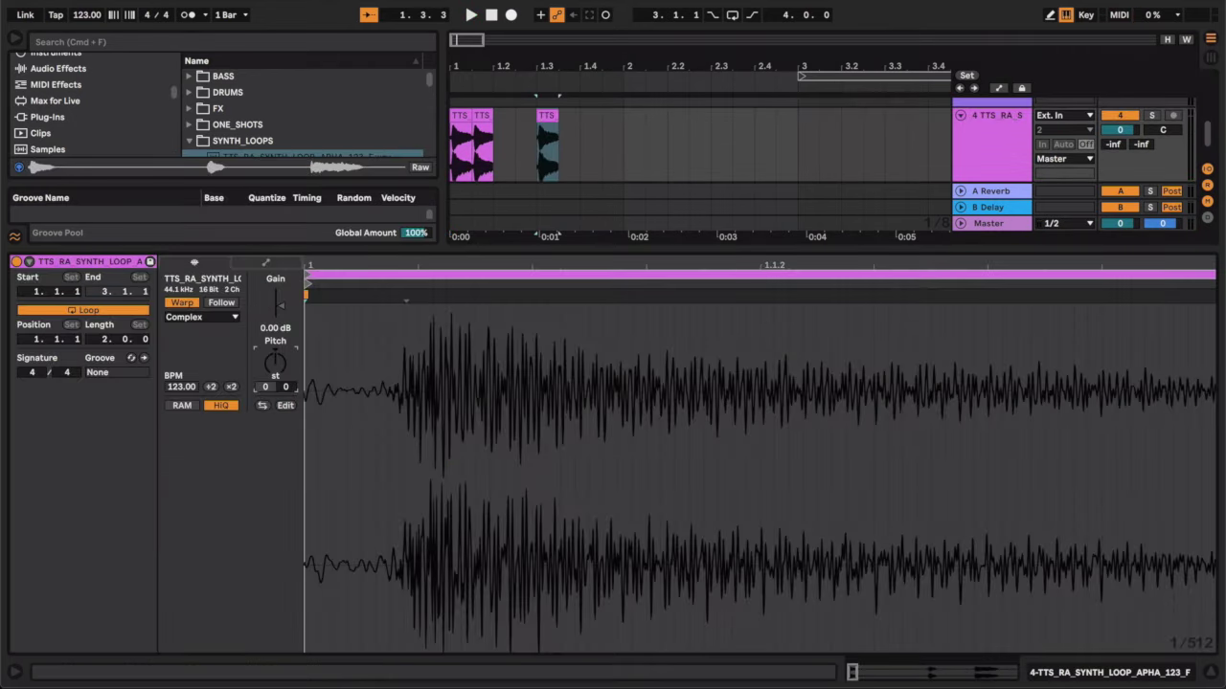
- Try the third synth stab at different transpositions, including -3 and -1 semitones, playing it back after each change
{"action": "key", "text": "space"}
{"action": "key", "text": "space"}
{"action": "key", "text": "space"}
{"action": "mouse_move", "coordinate": [275, 362]}
{"action": "left_mouse_down"}
{"action": "mouse_move", "coordinate": [274, 334]}
{"action": "mouse_move", "coordinate": [275, 352]}
{"action": "left_mouse_up"}
{"action": "key", "text": "space"}
{"action": "key", "text": "space"}
{"action": "key", "text": "space"}
{"action": "key", "text": "space"}
{"action": "key", "text": "space"}
{"action": "key", "text": "space"}
{"action": "key", "text": "space"}
{"action": "key", "text": "space"}
{"action": "key", "text": "space"}
{"action": "key", "text": "space"}
{"action": "key", "text": "space"}
{"action": "key", "text": "space"}
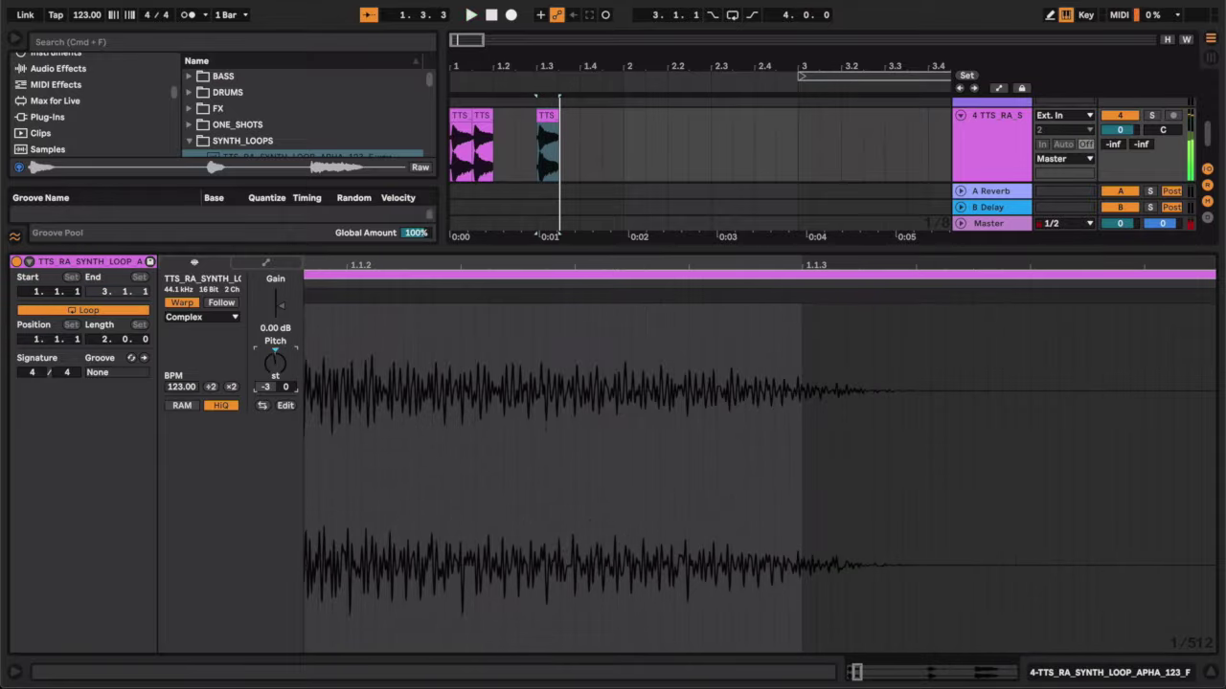
{"action": "key", "text": "space"}
{"action": "key", "text": "space"}
{"action": "key", "text": "space"}
{"action": "key", "text": "space"}
{"action": "left_click_drag", "start_coordinate": [280, 362], "coordinate": [280, 369]}
{"action": "key", "text": "space"}
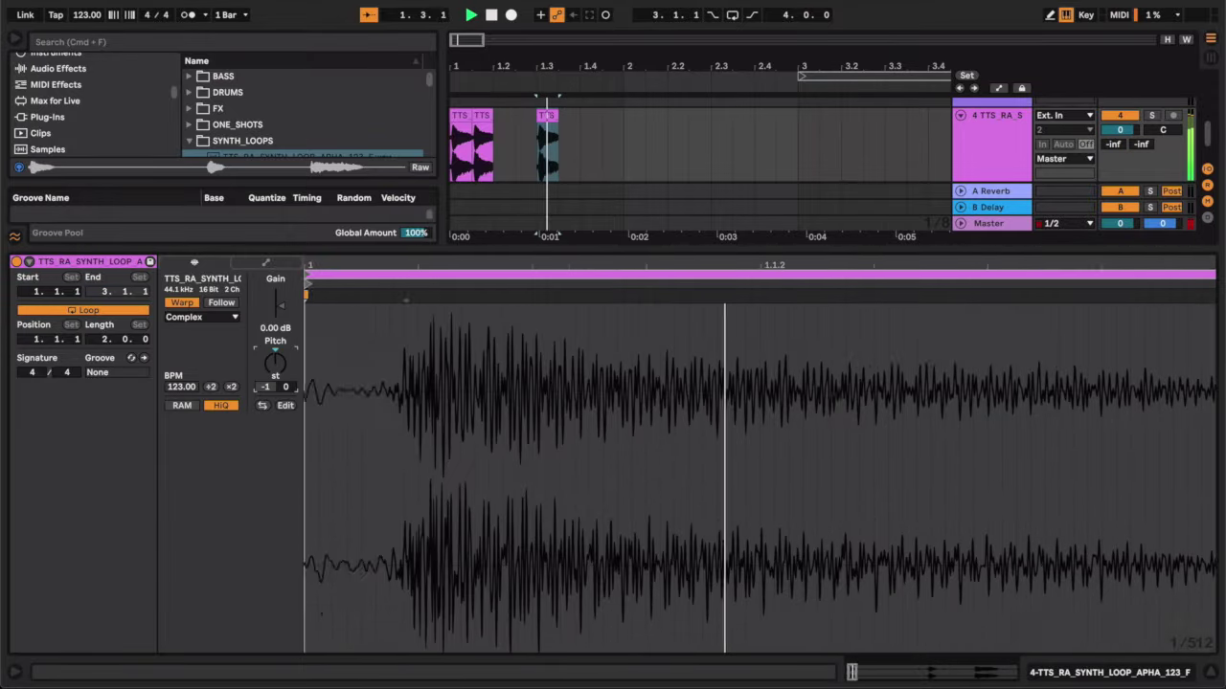
{"action": "key", "text": "space"}
{"action": "key", "text": "space"}
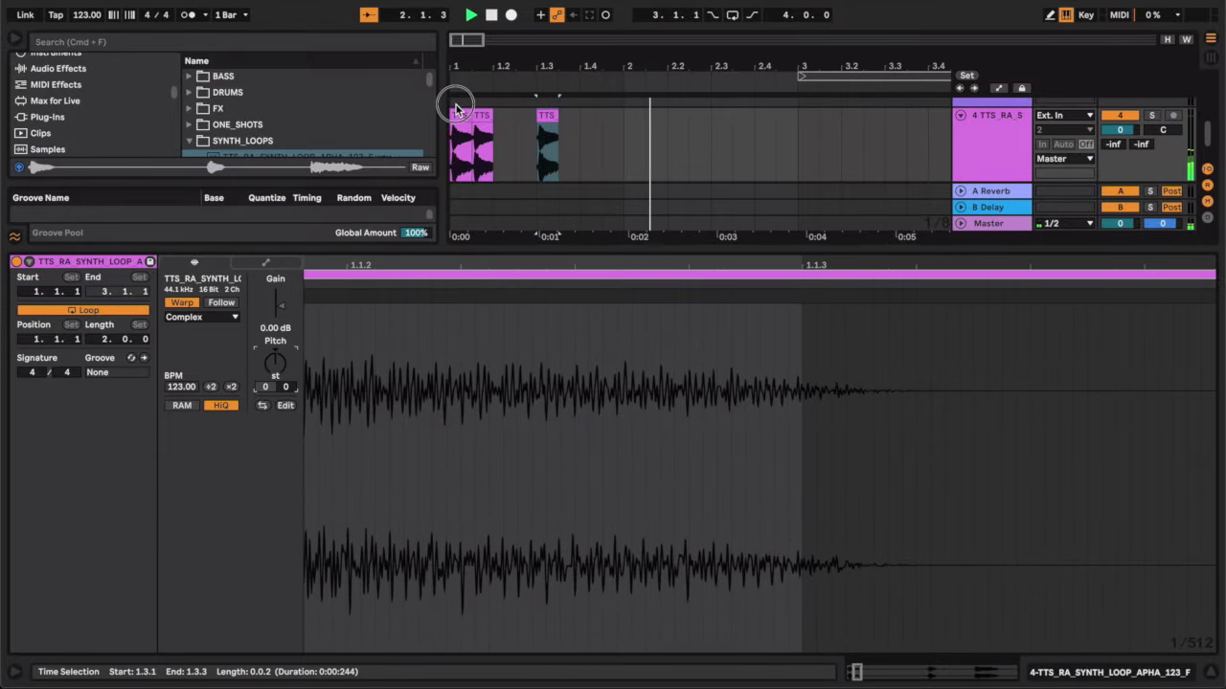
- Move the third synth stab half a beat later to 1.3.3 and play the pattern from the start
{"action": "left_click", "coordinate": [510, 193]}
{"action": "scroll", "coordinate": [509, 194], "scroll_direction": "down", "scroll_amount": 3}
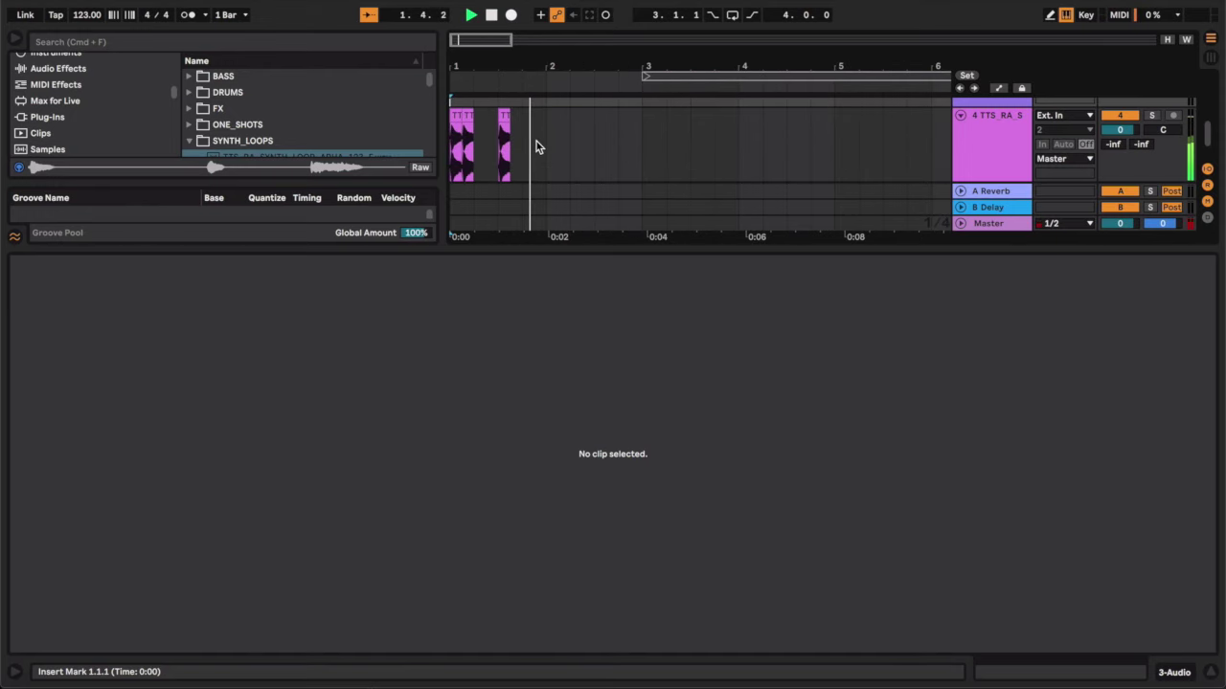
{"action": "key", "text": "space"}
{"action": "scroll", "coordinate": [498, 113], "scroll_direction": "up", "scroll_amount": 6}
{"action": "left_click_drag", "start_coordinate": [496, 113], "coordinate": [553, 118]}
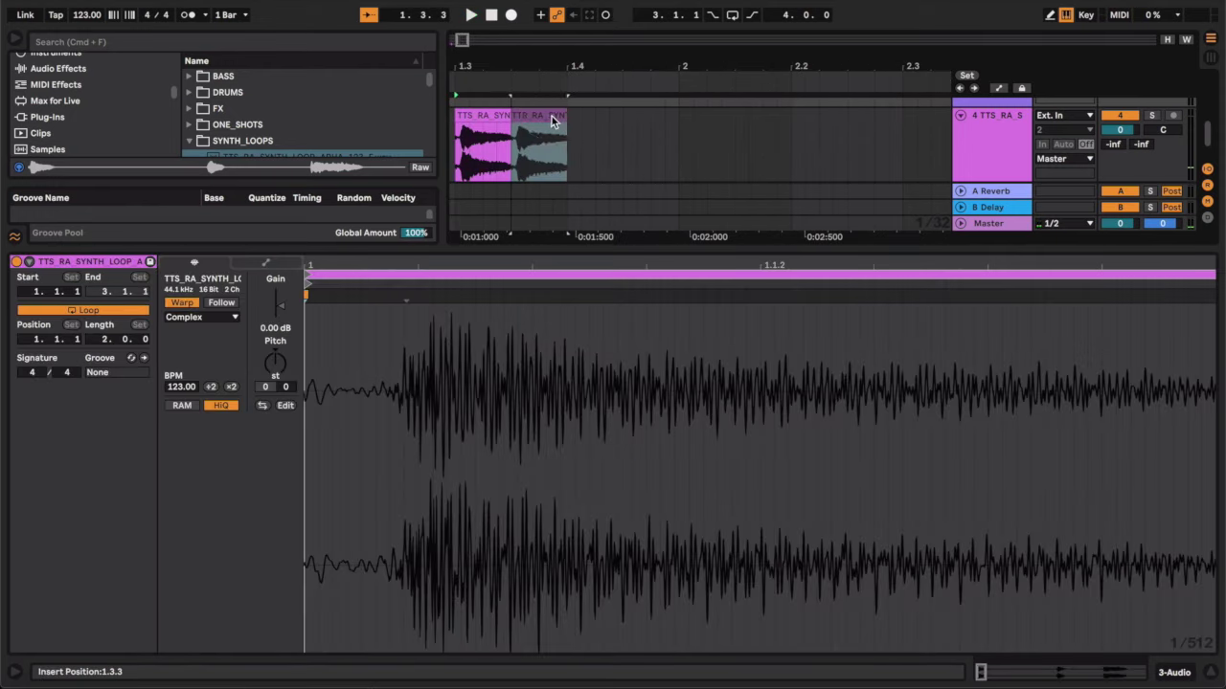
{"action": "scroll", "coordinate": [547, 119], "scroll_direction": "down", "scroll_amount": 6}
{"action": "left_click", "coordinate": [452, 125]}
{"action": "key", "text": "space"}
{"action": "scroll", "coordinate": [518, 134], "scroll_direction": "down", "scroll_amount": 5}
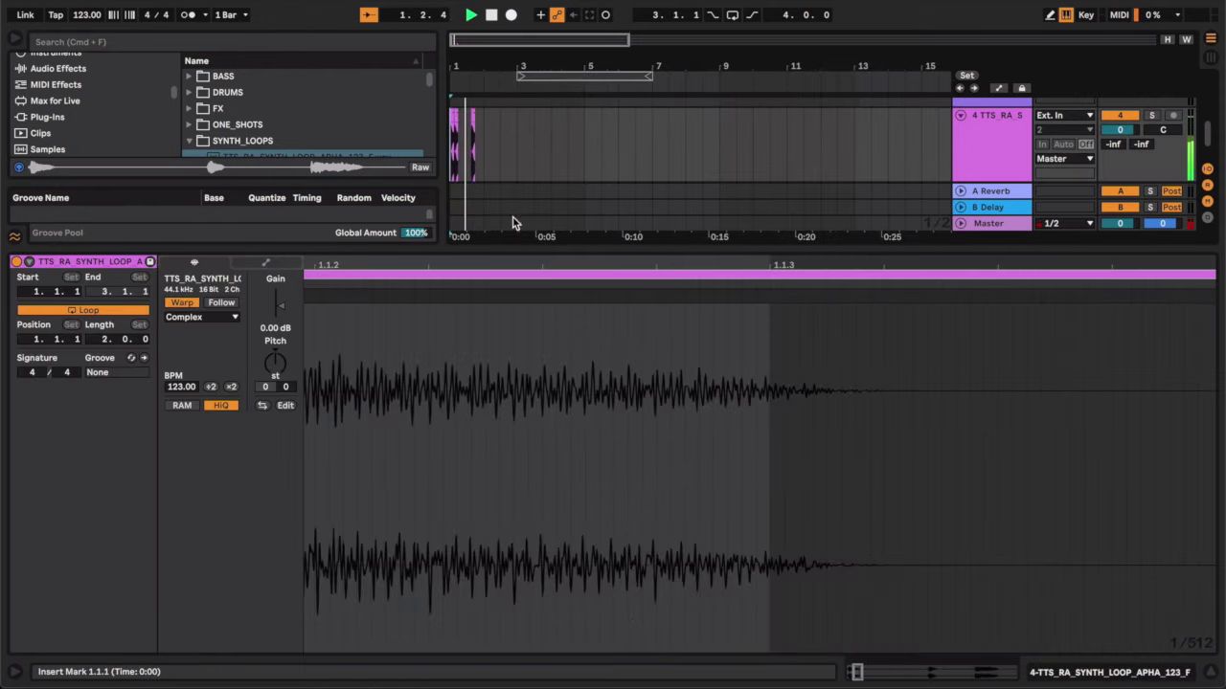
{"action": "left_click", "coordinate": [521, 249]}
{"action": "key", "text": "space"}
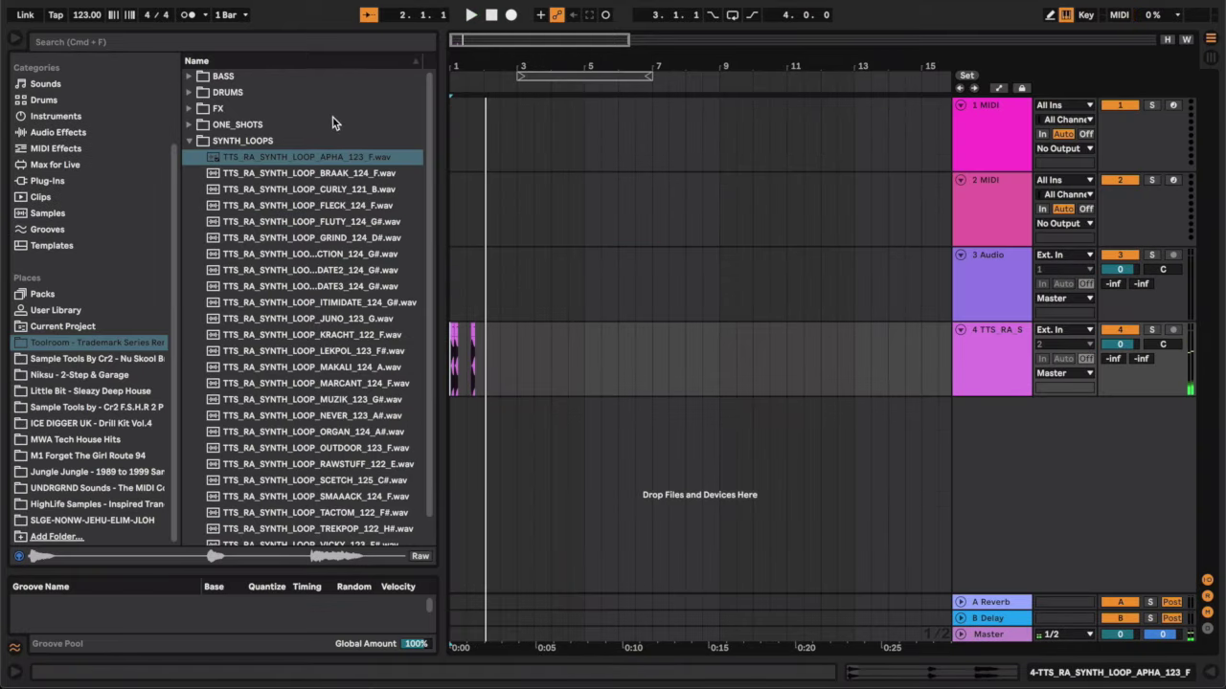
- Audition other synth loops and place the one ending in CTION_124_G# at the start of a new fifth track
{"action": "left_click", "coordinate": [318, 174]}
{"action": "left_click", "coordinate": [286, 190]}
{"action": "left_click", "coordinate": [278, 222]}
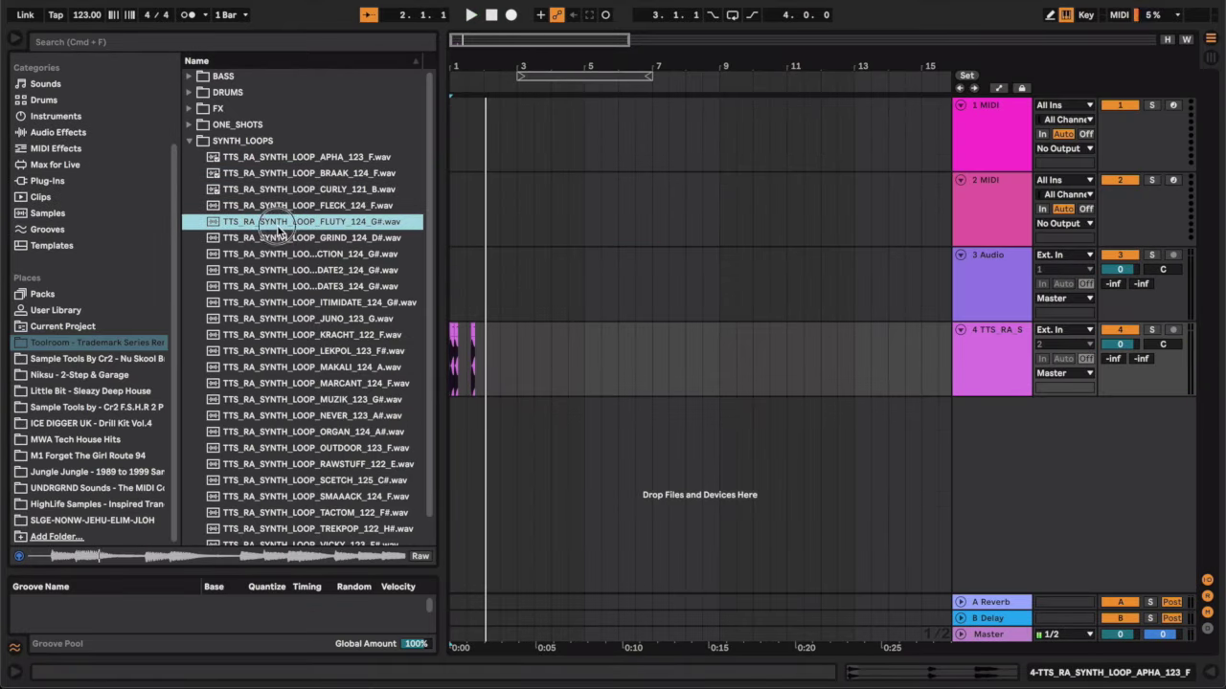
{"action": "left_click", "coordinate": [284, 255]}
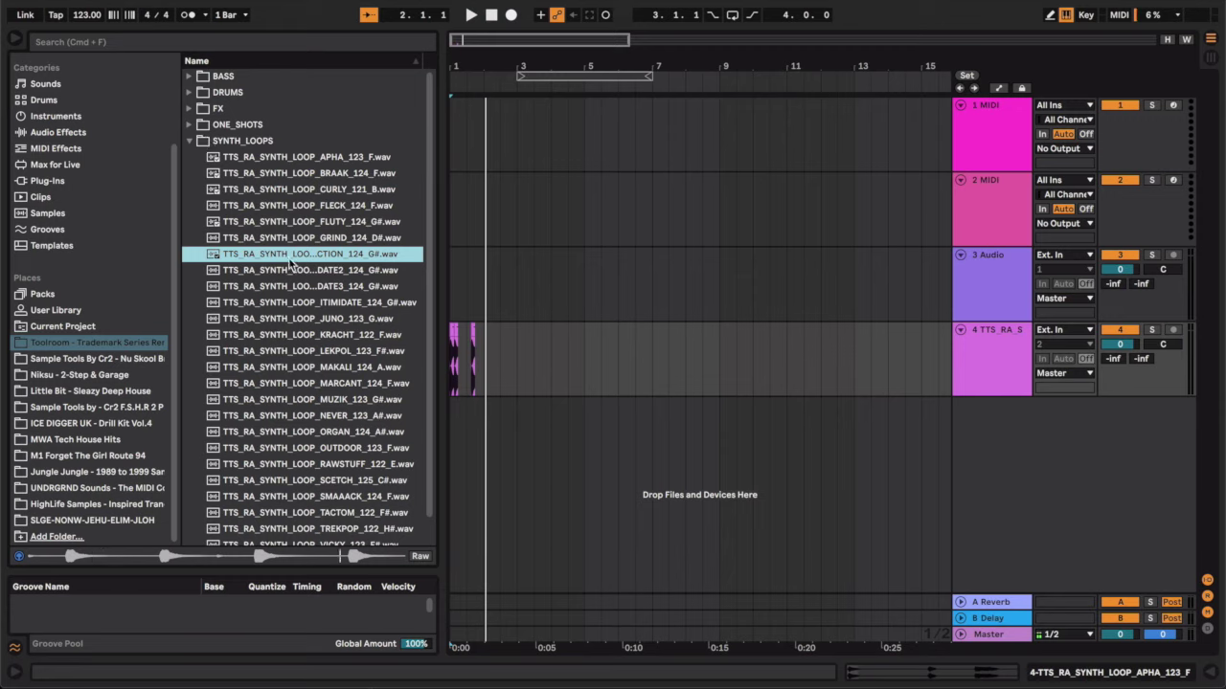
{"action": "left_click_drag", "start_coordinate": [297, 258], "coordinate": [460, 431]}
{"action": "key", "text": "space"}
- Stop playback and delete all synth clips from the audio tracks
{"action": "left_click_drag", "start_coordinate": [515, 402], "coordinate": [362, 252]}
{"action": "key", "text": "space"}
{"action": "key", "text": "Delete"}
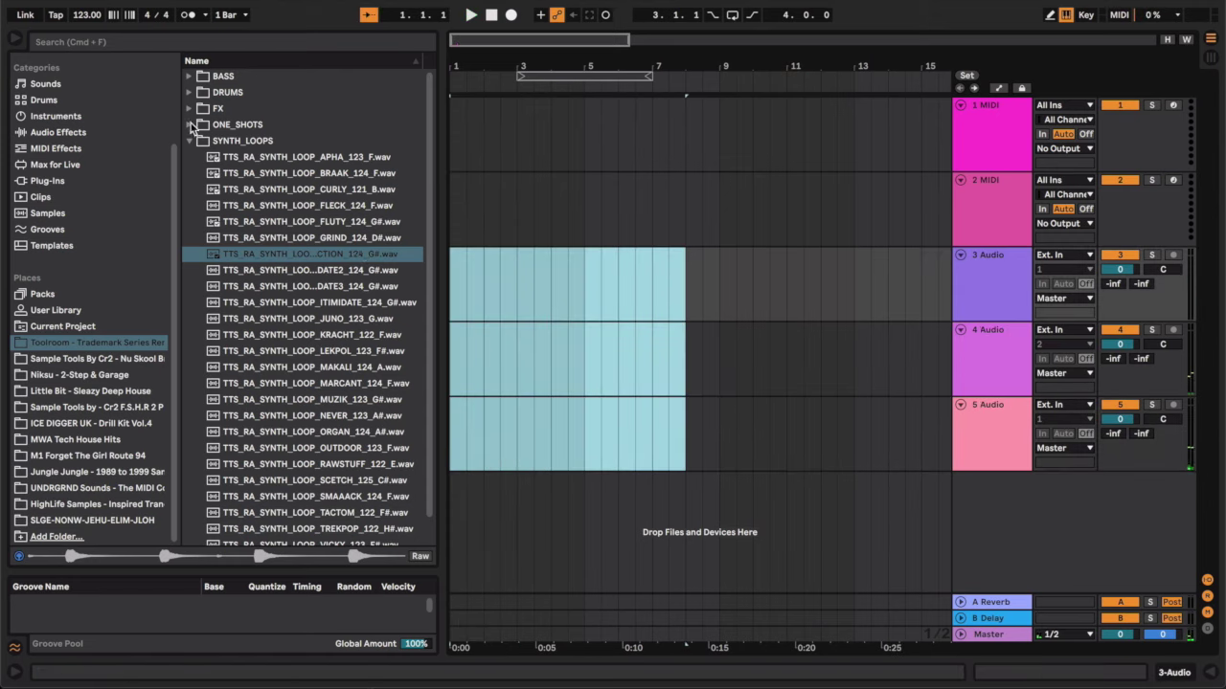
- Add TTS_RA_CLAP_LOOP_AANOOSH_123.wav from the DRUMS folder to a new sixth track and extend it from bar 1 to bar 9
{"action": "left_click", "coordinate": [193, 92]}
{"action": "left_click", "coordinate": [203, 107]}
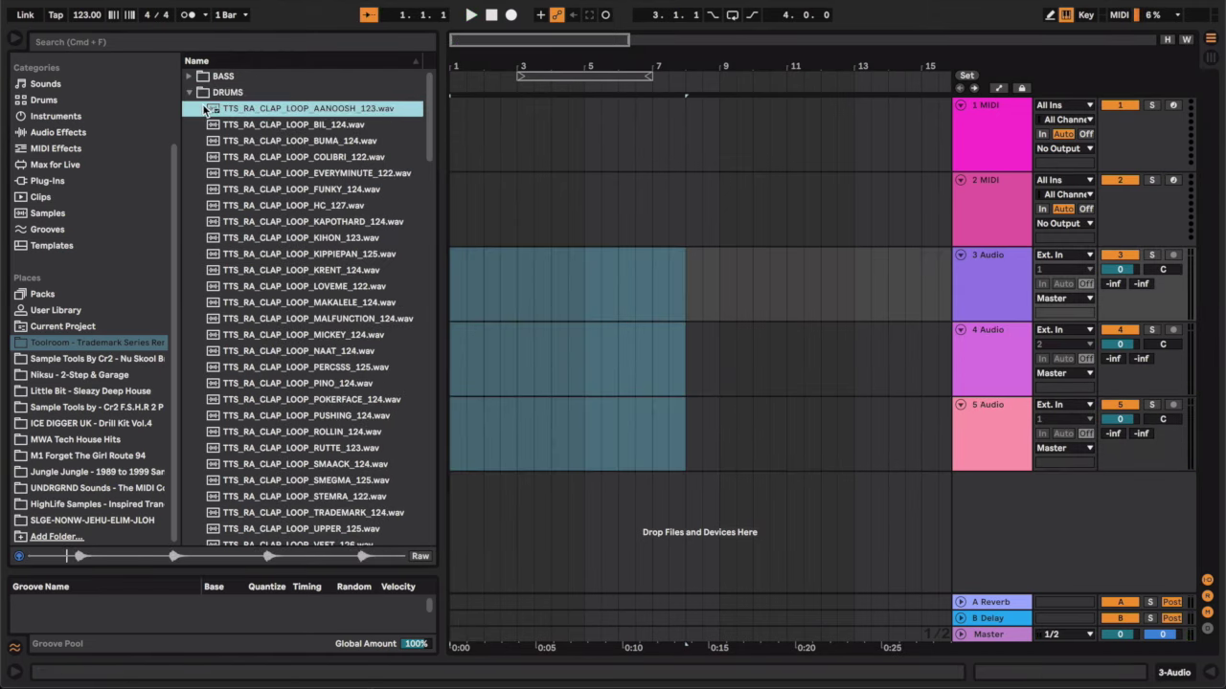
{"action": "left_click_drag", "start_coordinate": [219, 108], "coordinate": [454, 515]}
{"action": "key", "text": "space"}
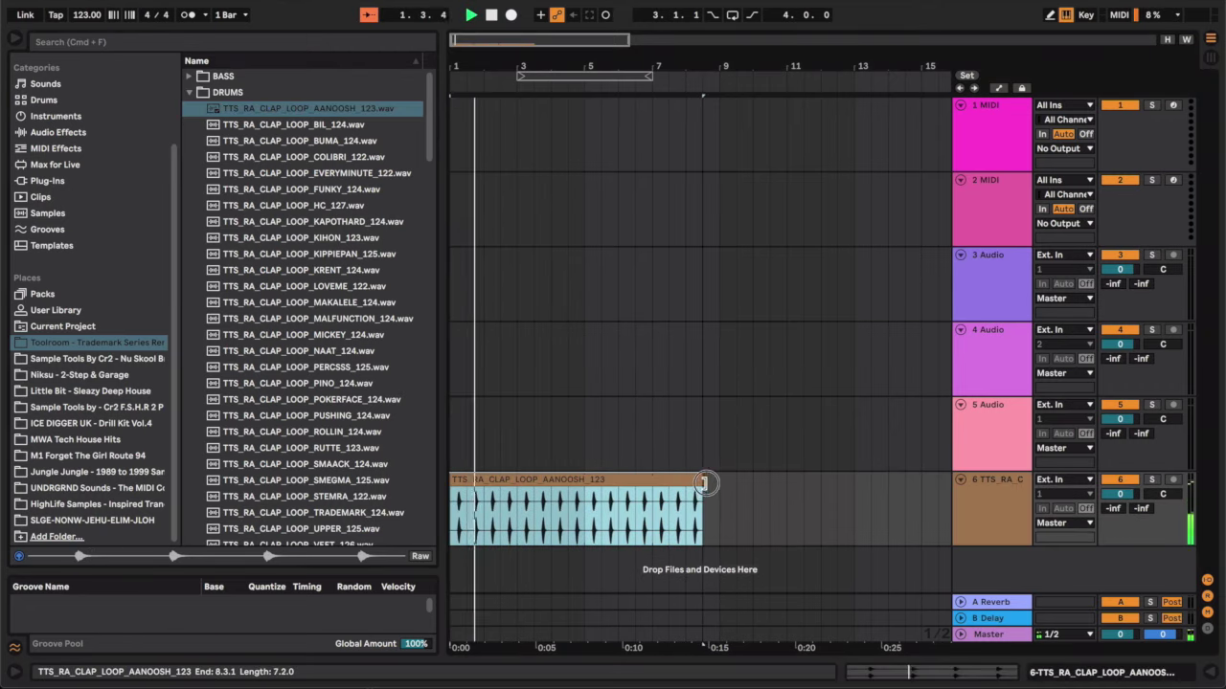
- Audition more clap and hat loops, then place TTS_RA_HAT_LOOP_KAPOTHARD_124.wav on the fifth track from bar 1 to 9.1.1
{"action": "left_click", "coordinate": [333, 127]}
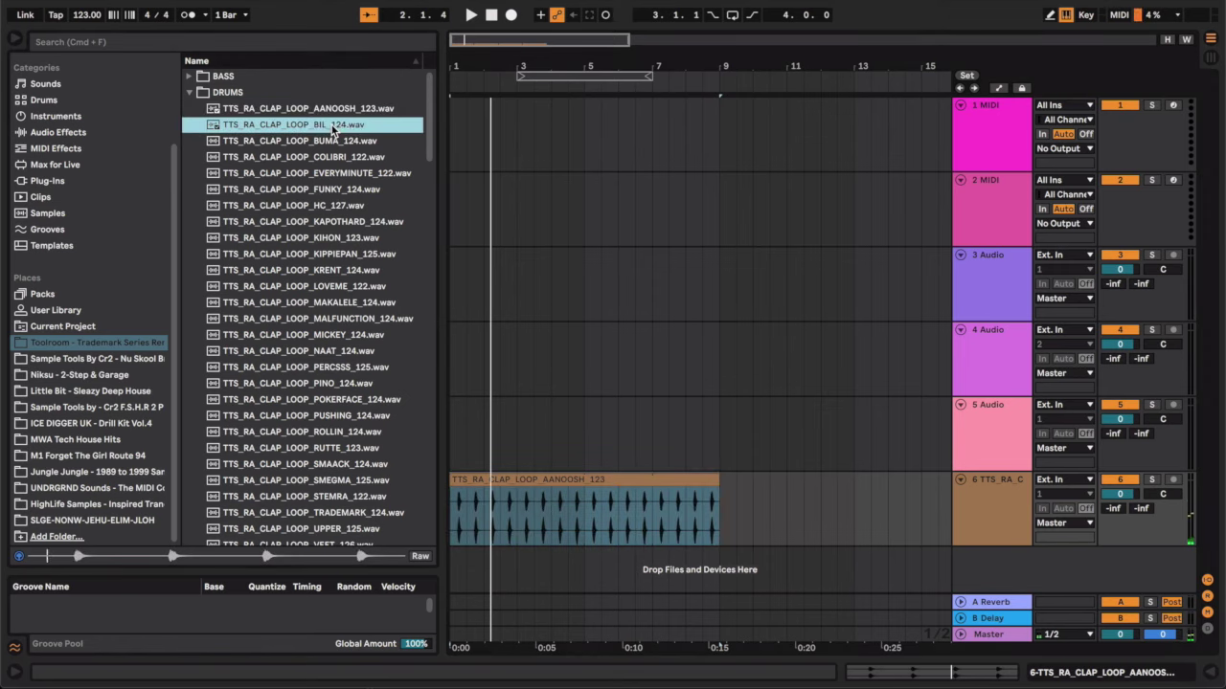
{"action": "left_click", "coordinate": [316, 144]}
{"action": "left_click", "coordinate": [306, 161]}
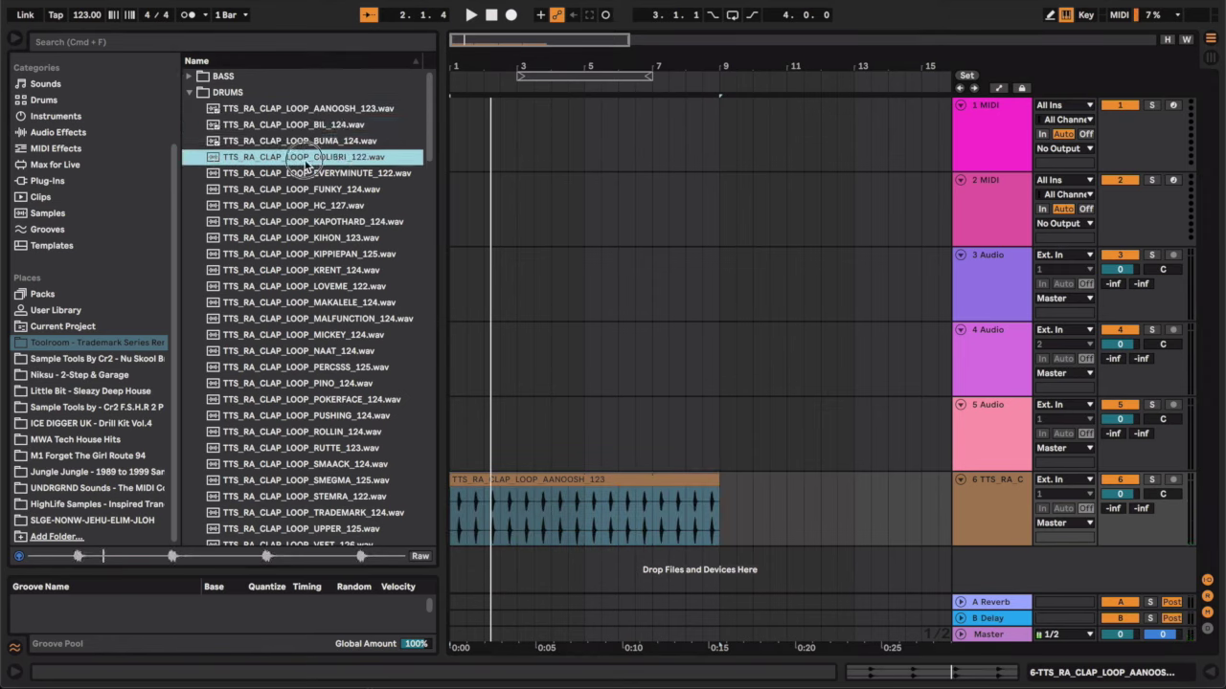
{"action": "left_click", "coordinate": [309, 205]}
{"action": "scroll", "coordinate": [313, 275], "scroll_direction": "down", "scroll_amount": 15}
{"action": "left_click", "coordinate": [309, 266]}
{"action": "scroll", "coordinate": [308, 276], "scroll_direction": "down", "scroll_amount": 5}
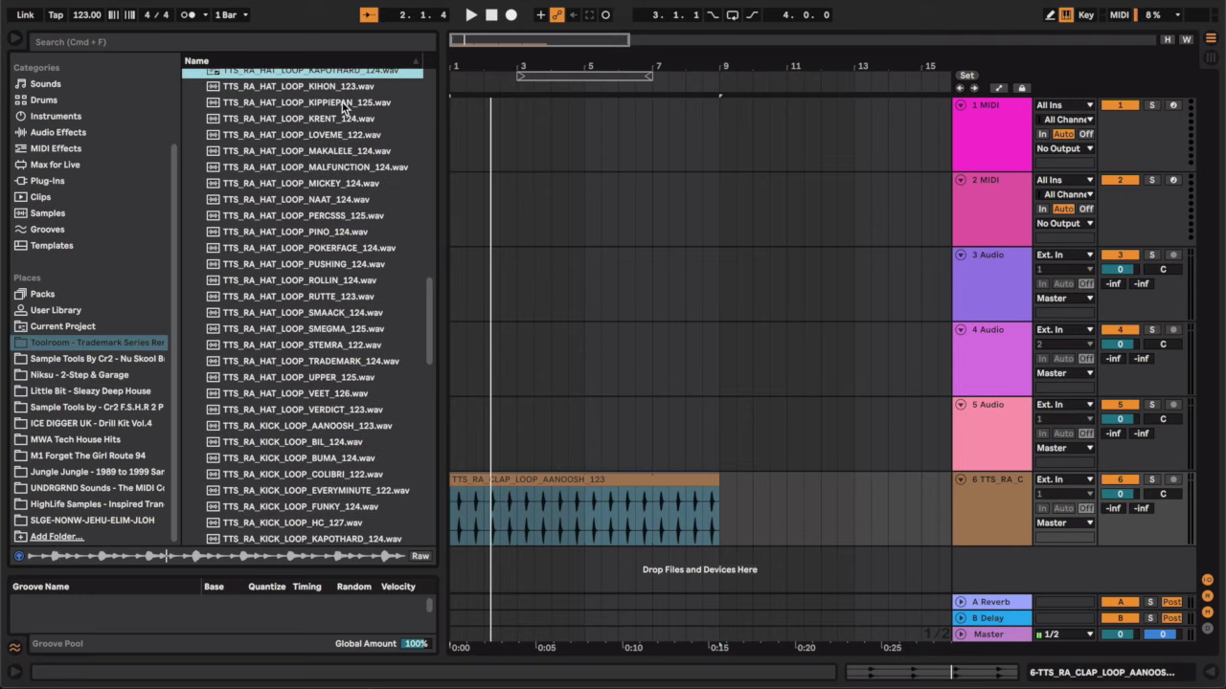
{"action": "left_click_drag", "start_coordinate": [343, 107], "coordinate": [452, 432]}
{"action": "key", "text": "space"}
{"action": "left_click_drag", "start_coordinate": [513, 404], "coordinate": [720, 405]}
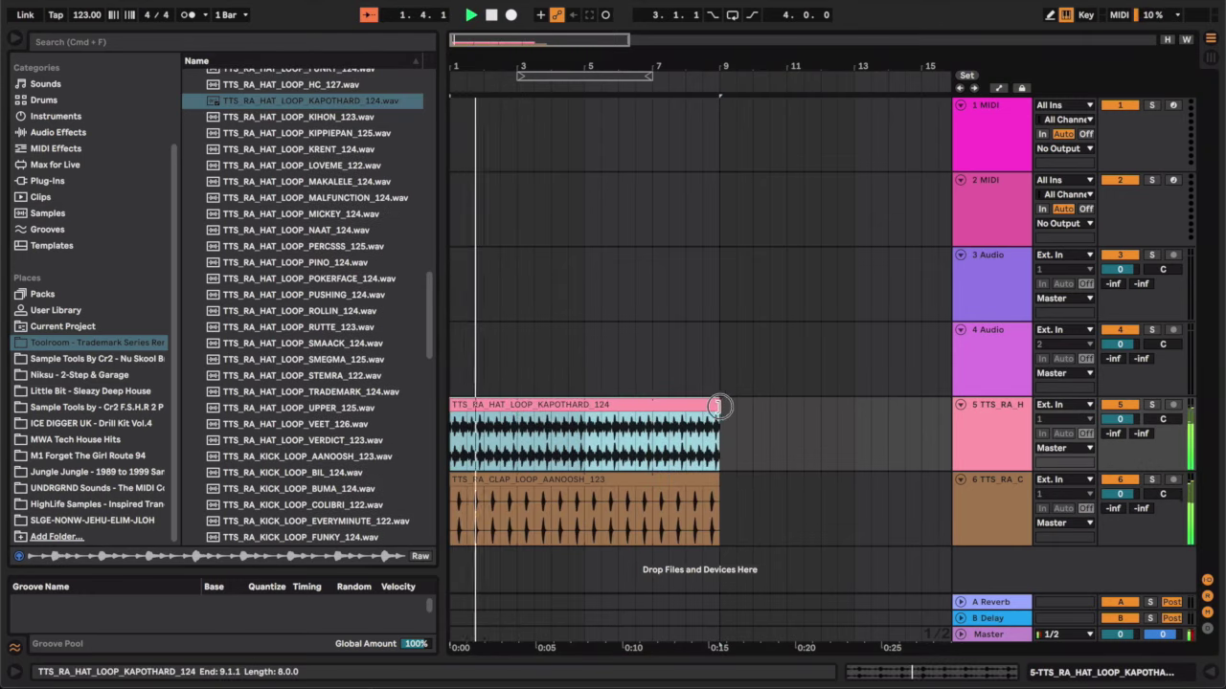
- Audition kick loops and place TTS_RA_KICK_LOOP_SMEGMA_125.wav on the fourth track, extended from bar 1 to bar 9
{"action": "left_click", "coordinate": [325, 196]}
{"action": "scroll", "coordinate": [327, 245], "scroll_direction": "down", "scroll_amount": 15}
{"action": "left_click", "coordinate": [327, 244]}
{"action": "scroll", "coordinate": [326, 244], "scroll_direction": "down", "scroll_amount": 8}
{"action": "scroll", "coordinate": [325, 244], "scroll_direction": "up", "scroll_amount": 3}
{"action": "scroll", "coordinate": [325, 244], "scroll_direction": "up", "scroll_amount": 5}
{"action": "left_click", "coordinate": [333, 148]}
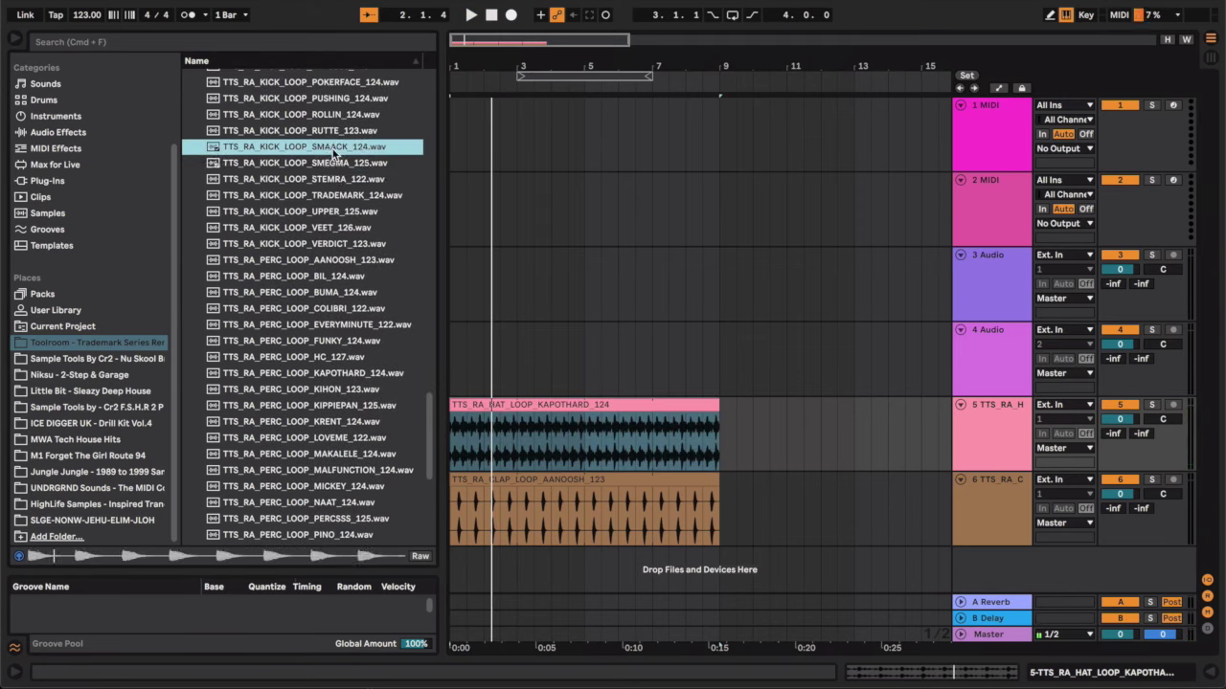
{"action": "left_click", "coordinate": [347, 165]}
{"action": "left_click_drag", "start_coordinate": [325, 167], "coordinate": [468, 362]}
{"action": "key", "text": "space"}
{"action": "left_click_drag", "start_coordinate": [520, 333], "coordinate": [719, 331]}
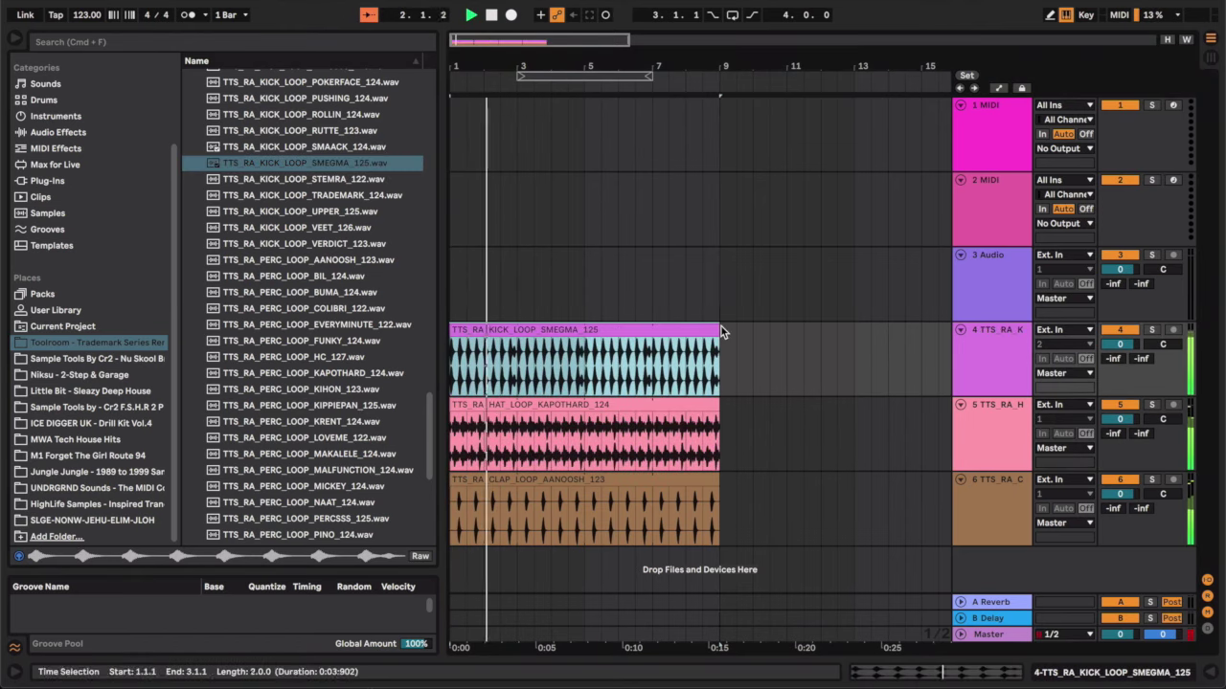
- Audition loops in the pack's BASS folder, such as DEEPNESS, FRONTEND, NEVER, SCETCH and SMAAACK, to find a bass part
{"action": "left_click", "coordinate": [483, 251]}
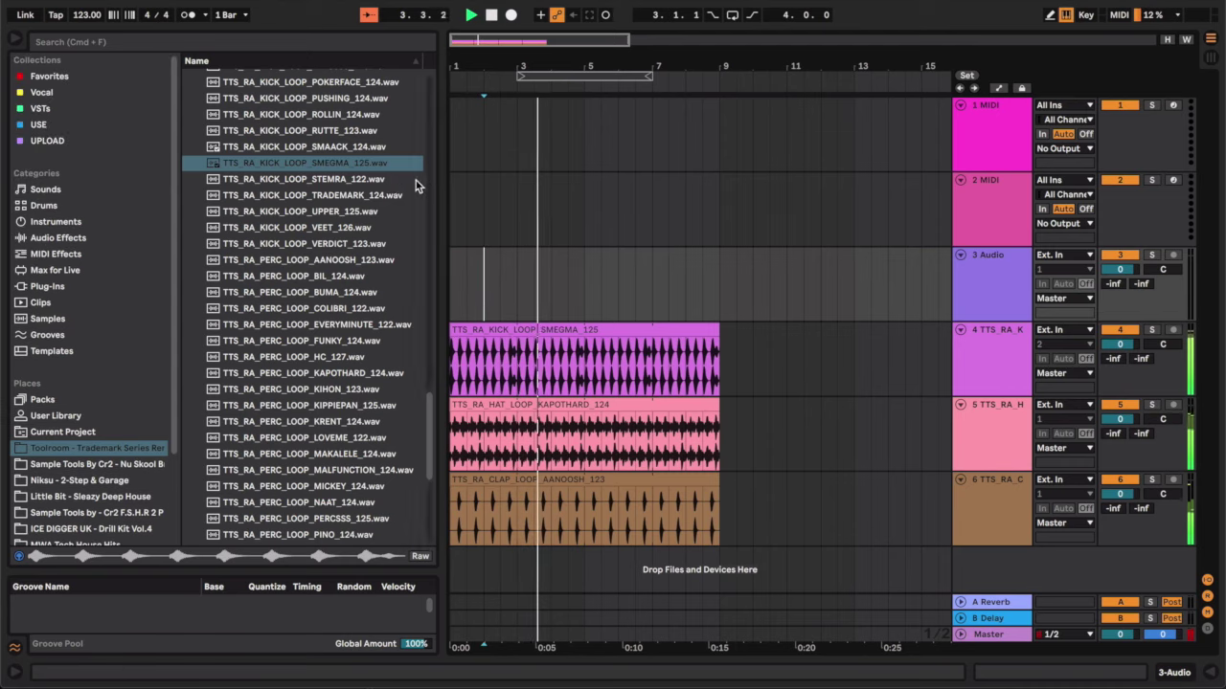
{"action": "scroll", "coordinate": [316, 192], "scroll_direction": "up", "scroll_amount": 15}
{"action": "left_click", "coordinate": [190, 92]}
{"action": "left_click", "coordinate": [190, 75]}
{"action": "left_click", "coordinate": [223, 108]}
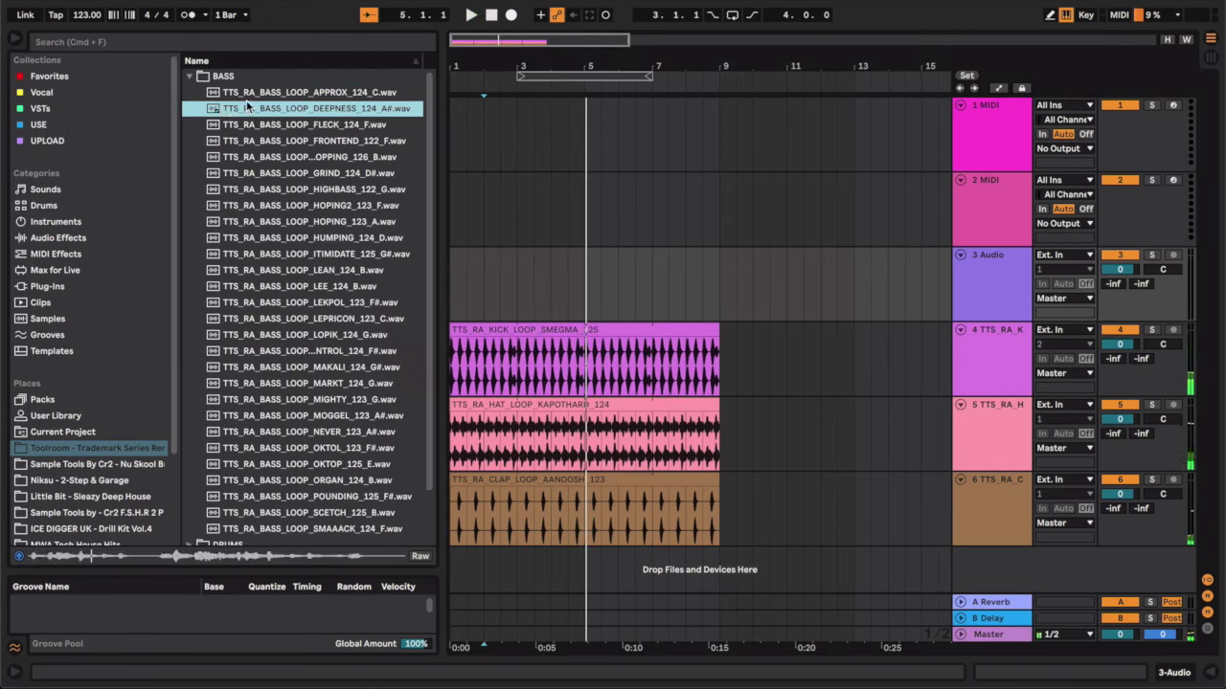
{"action": "left_click", "coordinate": [240, 92]}
{"action": "left_click", "coordinate": [246, 141]}
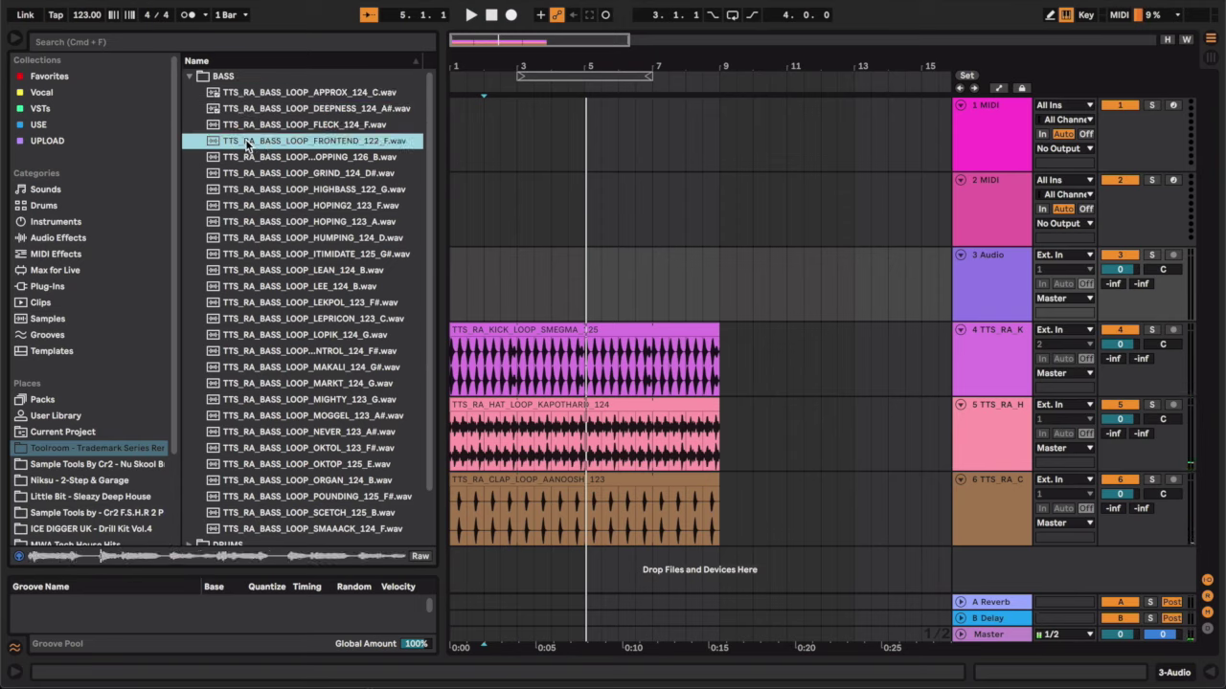
{"action": "left_click", "coordinate": [273, 334]}
{"action": "left_click", "coordinate": [277, 383]}
{"action": "scroll", "coordinate": [277, 383], "scroll_direction": "down", "scroll_amount": 2}
{"action": "left_click", "coordinate": [277, 380]}
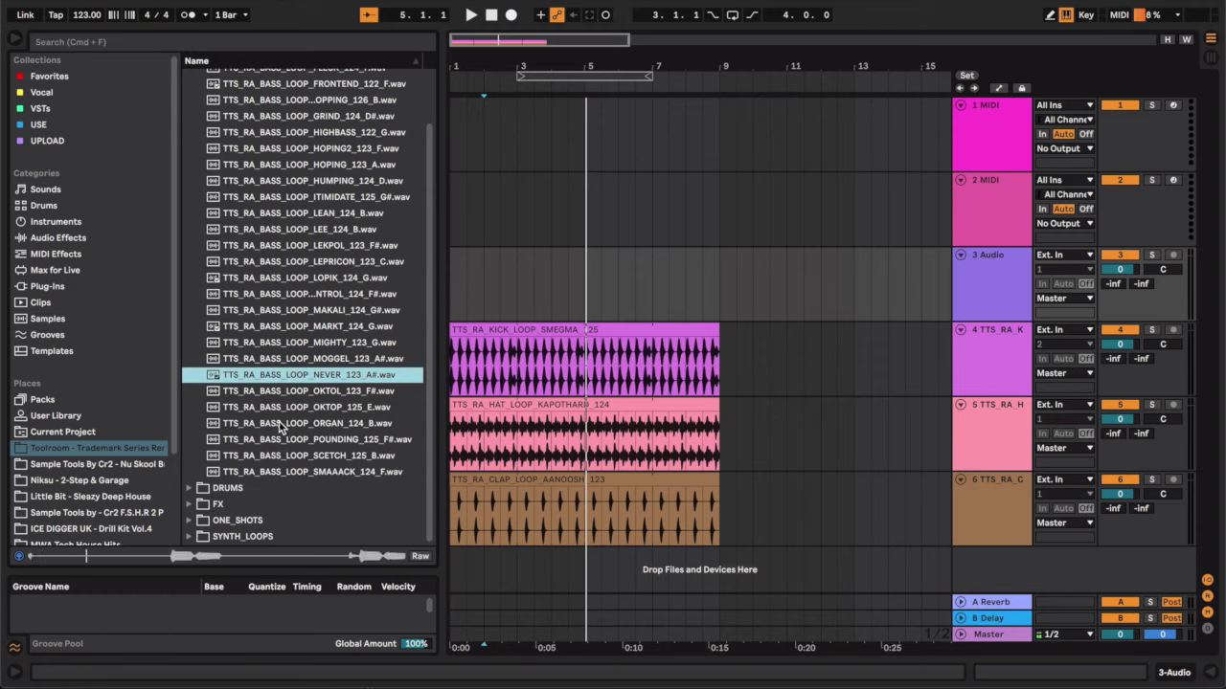
{"action": "left_click", "coordinate": [282, 424]}
{"action": "left_click", "coordinate": [284, 457]}
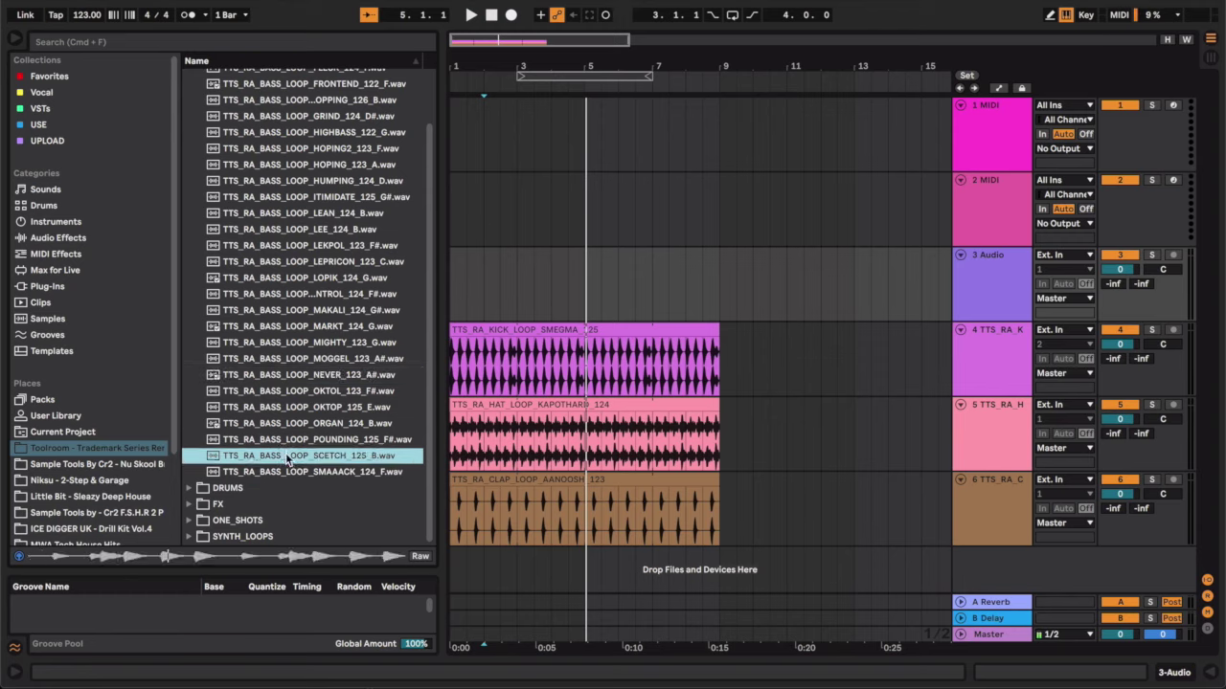
{"action": "left_click", "coordinate": [290, 471]}
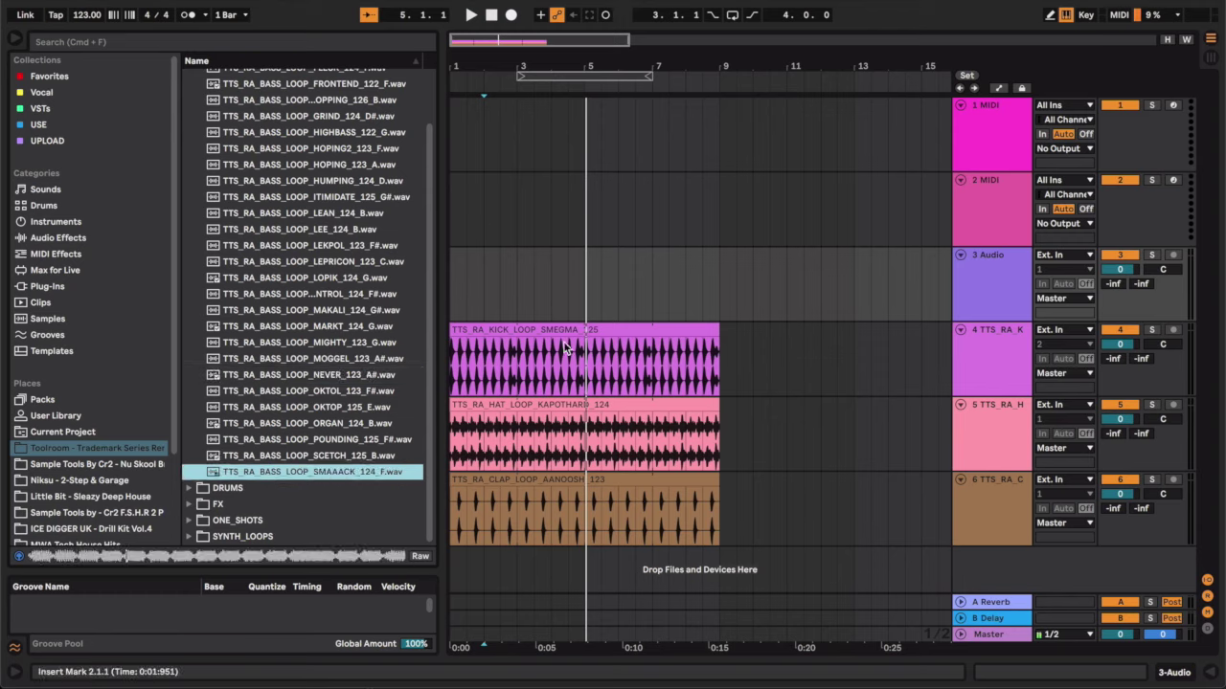
- Search the library's instruments and clips for "reese" and preview UK Bass Reese F Minor 130 bpm.alc
{"action": "left_click", "coordinate": [104, 238]}
{"action": "left_click", "coordinate": [106, 223]}
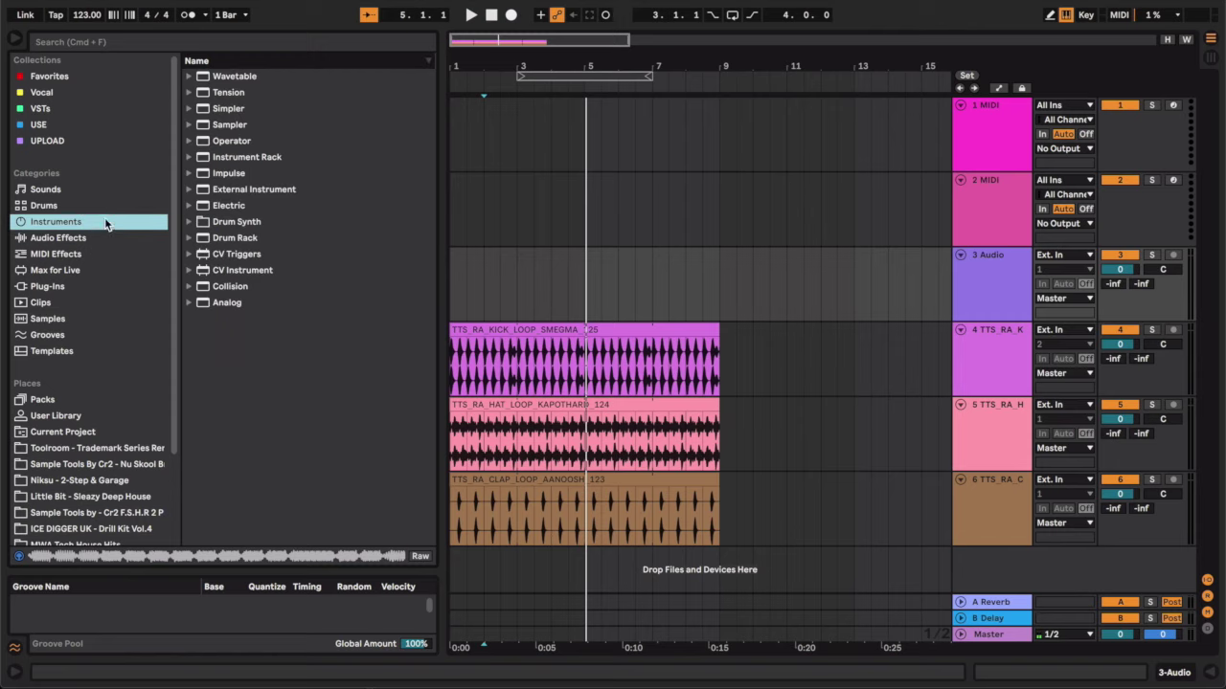
{"action": "left_click", "coordinate": [212, 46]}
{"action": "type", "text": "reece"}
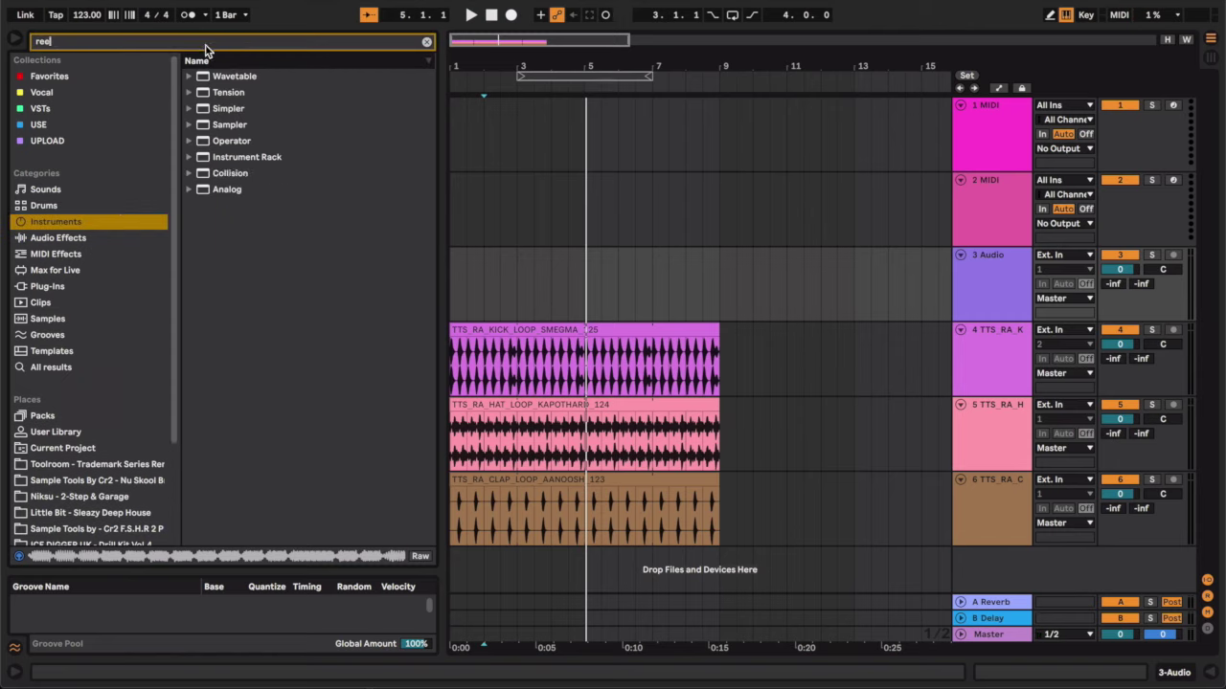
{"action": "left_click", "coordinate": [62, 302]}
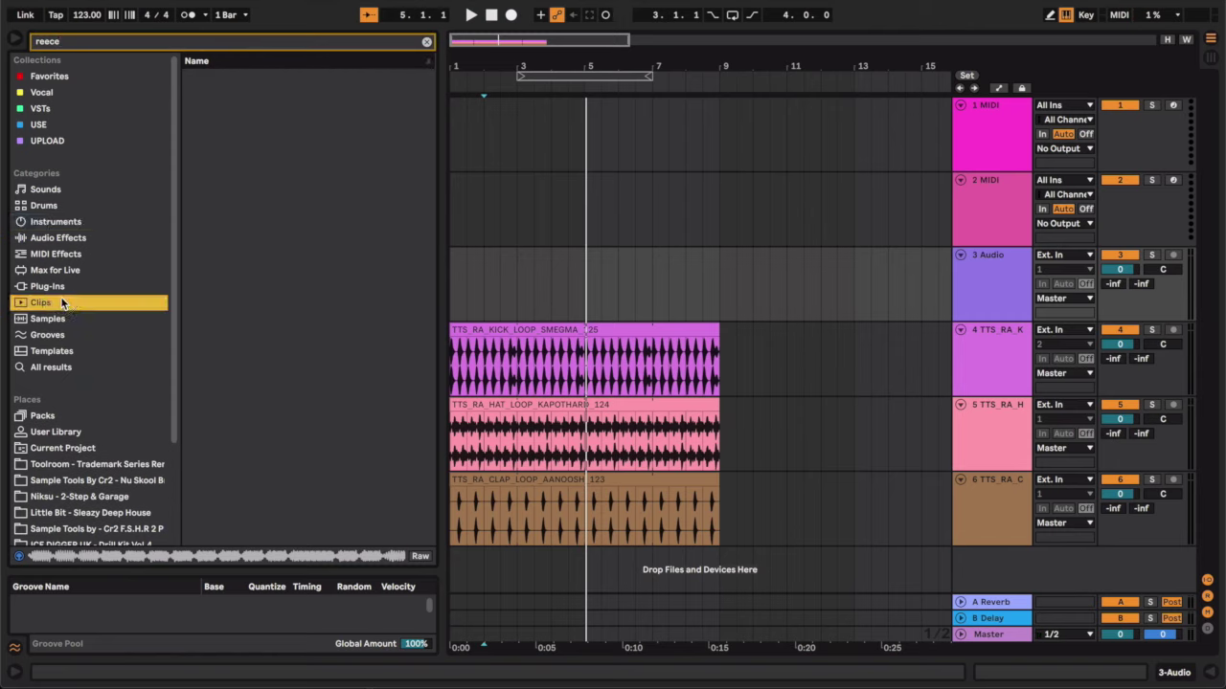
{"action": "left_click", "coordinate": [106, 44]}
{"action": "key", "text": "BackSpace"}
{"action": "key", "text": "BackSpace"}
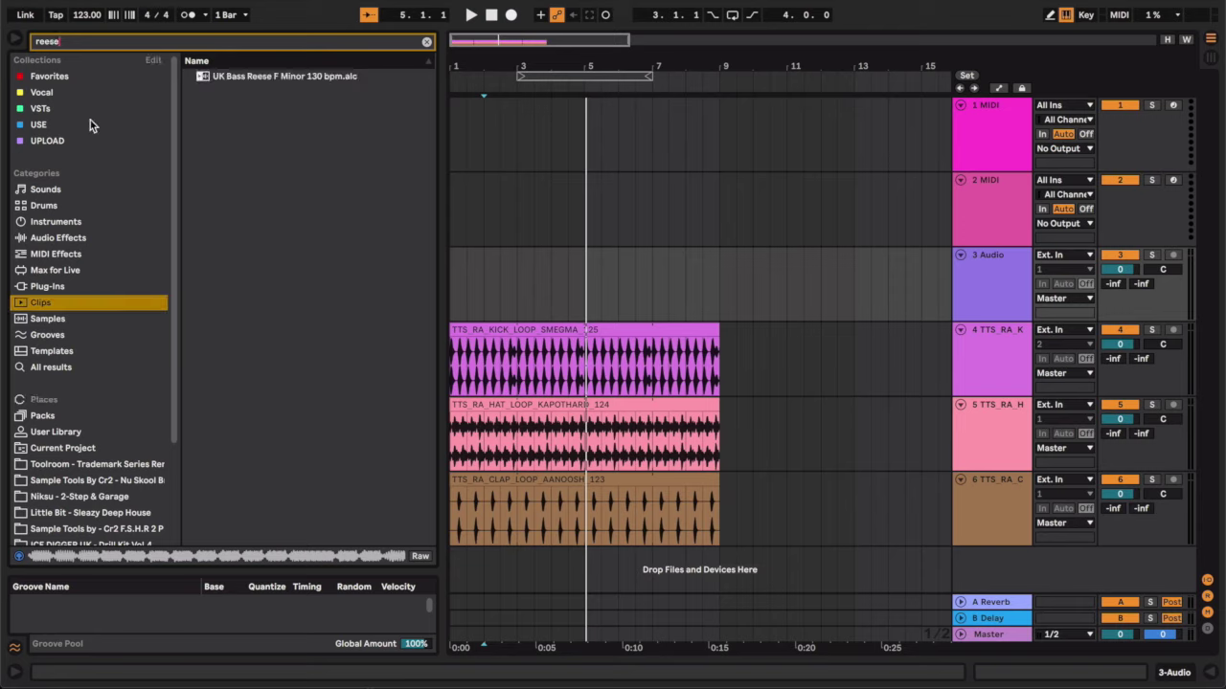
{"action": "left_click", "coordinate": [226, 81]}
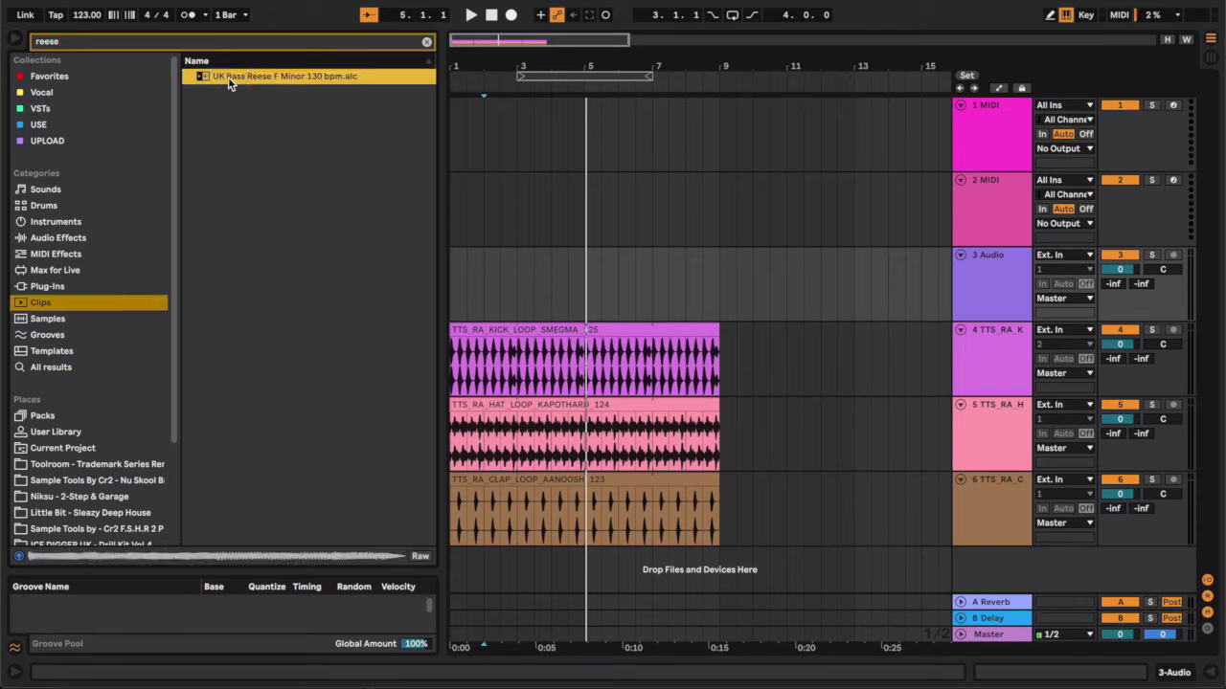
- Preview the Basic, Complex and Odysssey Reese bass sounds, load Reese Odysssey.adg onto the second MIDI track and play the arrangement
{"action": "left_click", "coordinate": [75, 192]}
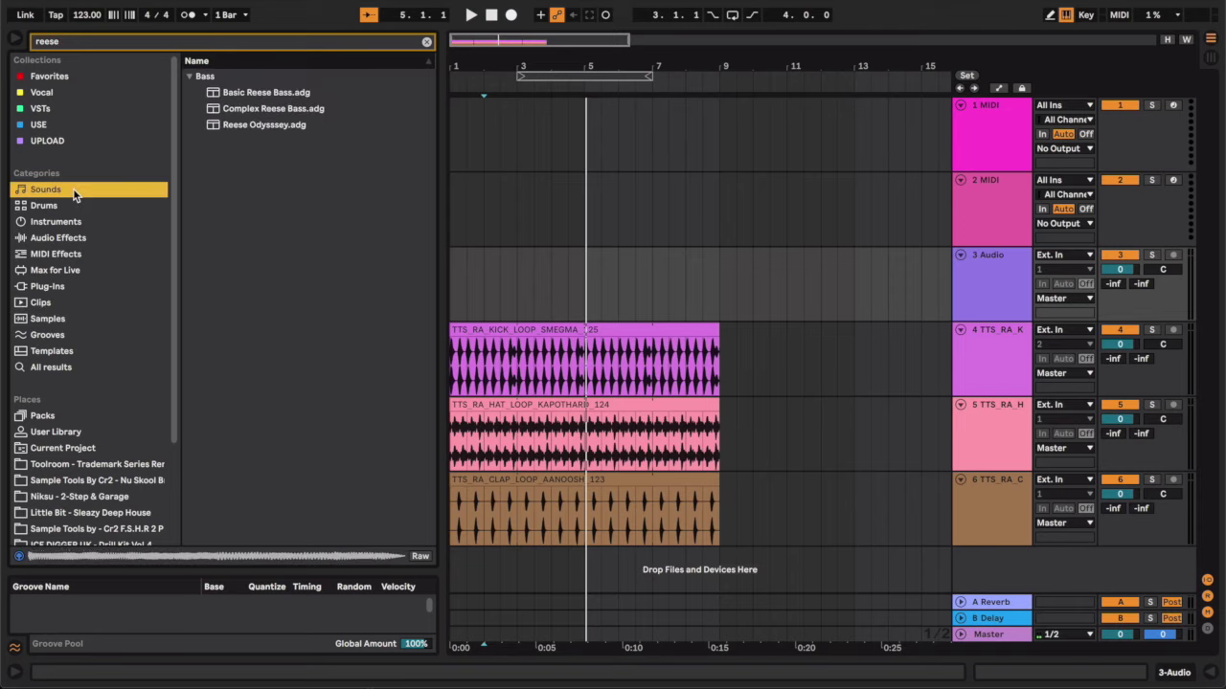
{"action": "left_click", "coordinate": [303, 94]}
{"action": "left_click", "coordinate": [283, 109]}
{"action": "left_click", "coordinate": [270, 125]}
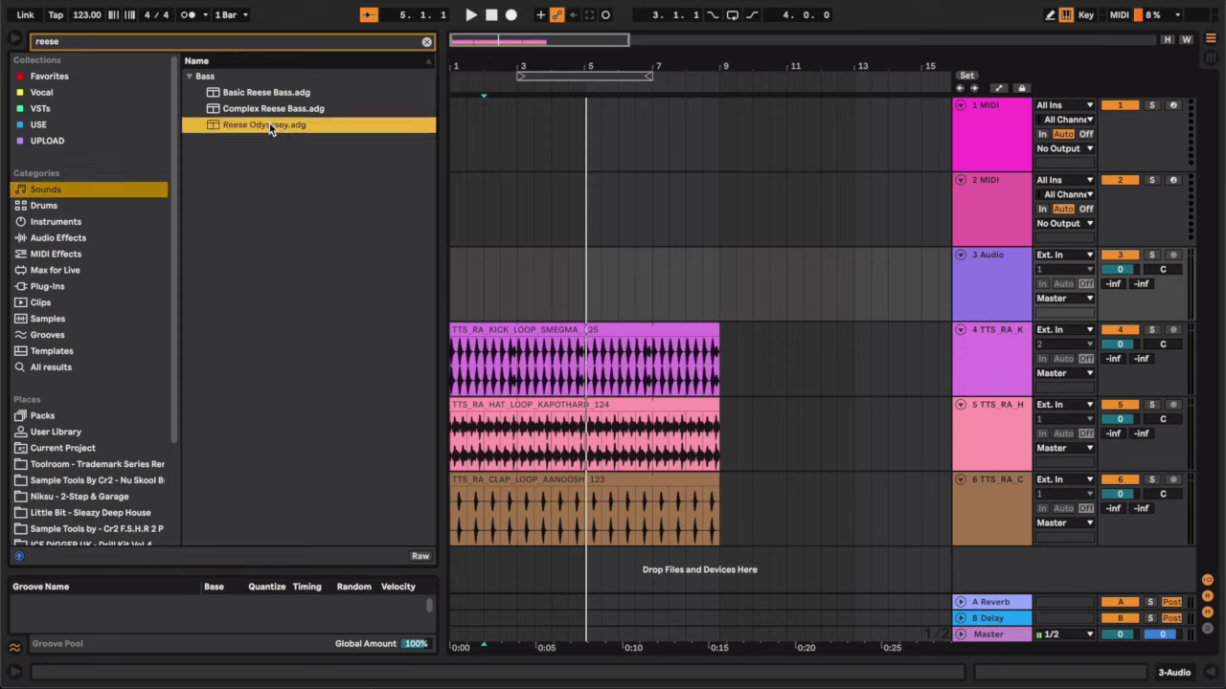
{"action": "left_click", "coordinate": [100, 195]}
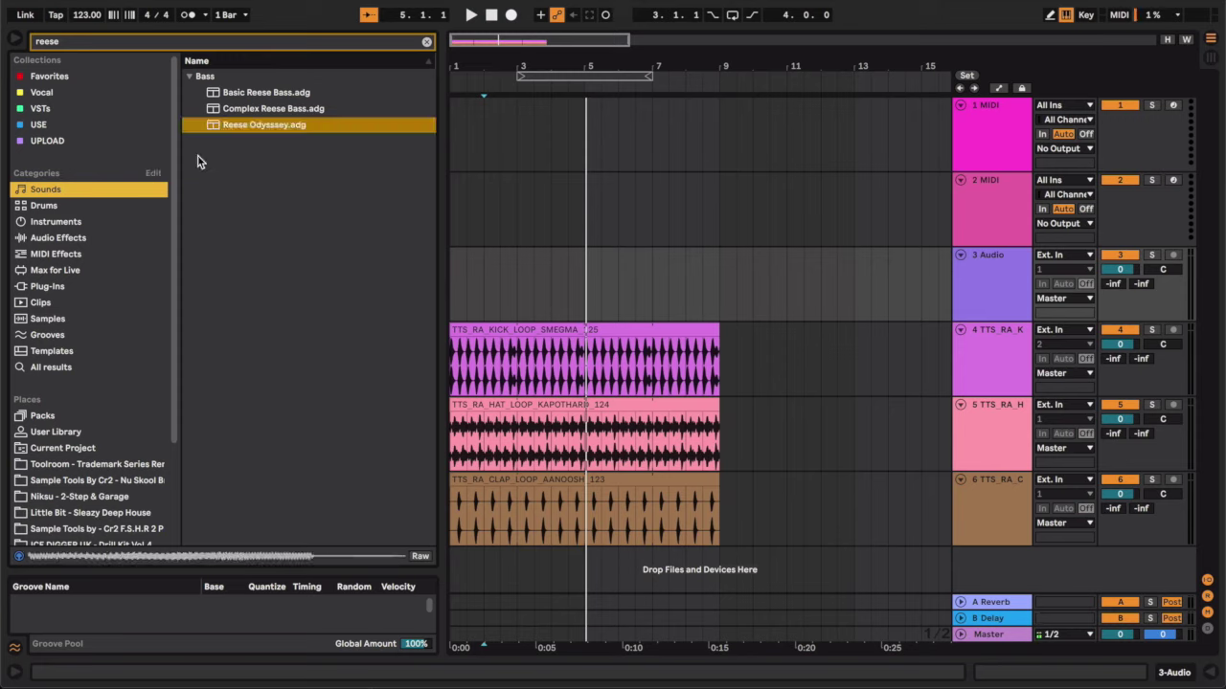
{"action": "left_click_drag", "start_coordinate": [234, 132], "coordinate": [523, 234]}
{"action": "key", "text": "space"}
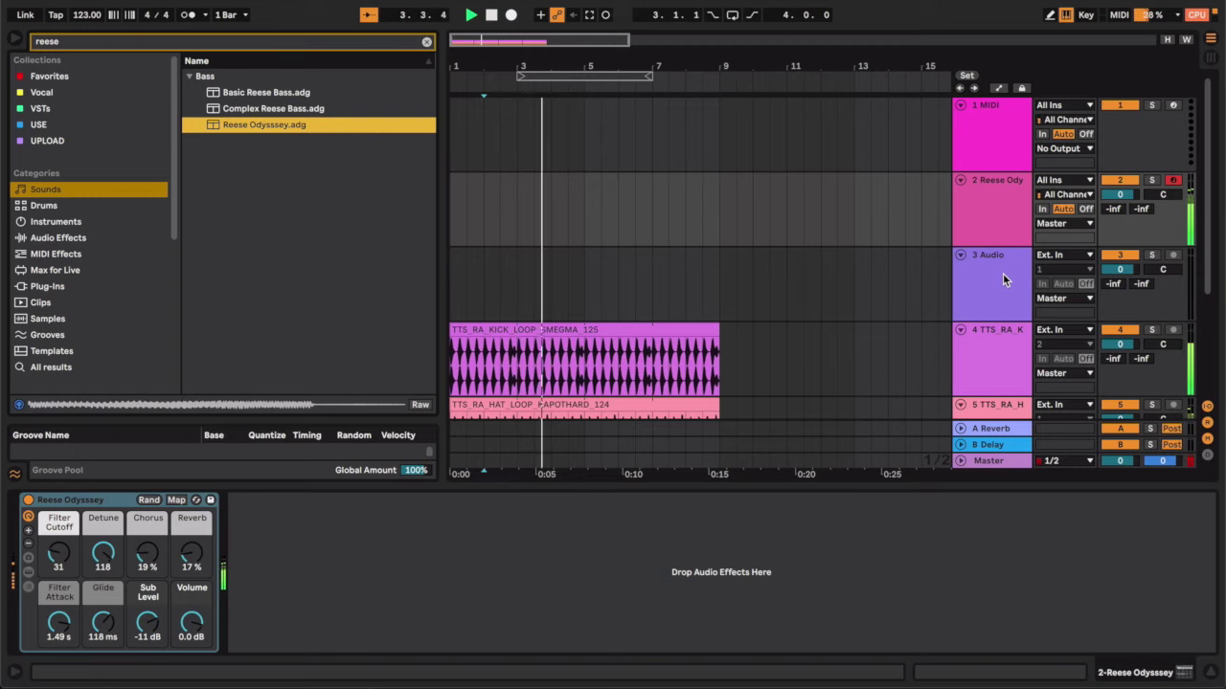
- Delete the empty third audio track and loop playback over the kick clip from bar 1 to bar 9
{"action": "left_click", "coordinate": [1002, 273]}
{"action": "key", "text": "Delete"}
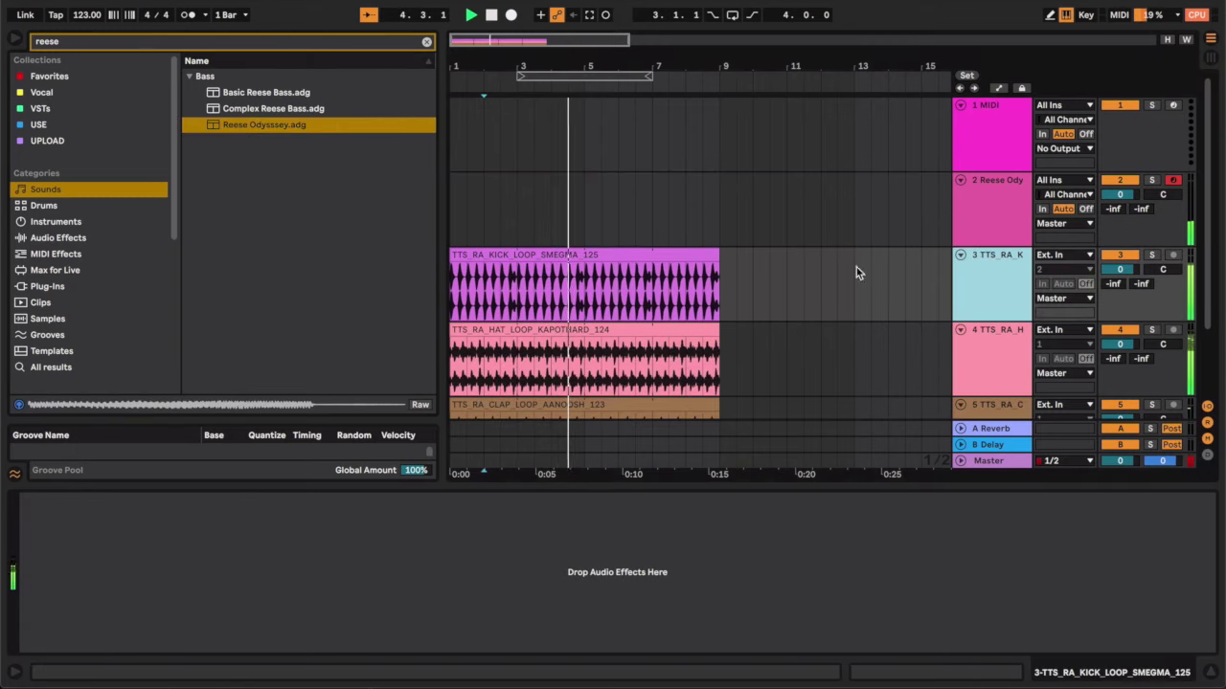
{"action": "left_click", "coordinate": [453, 215]}
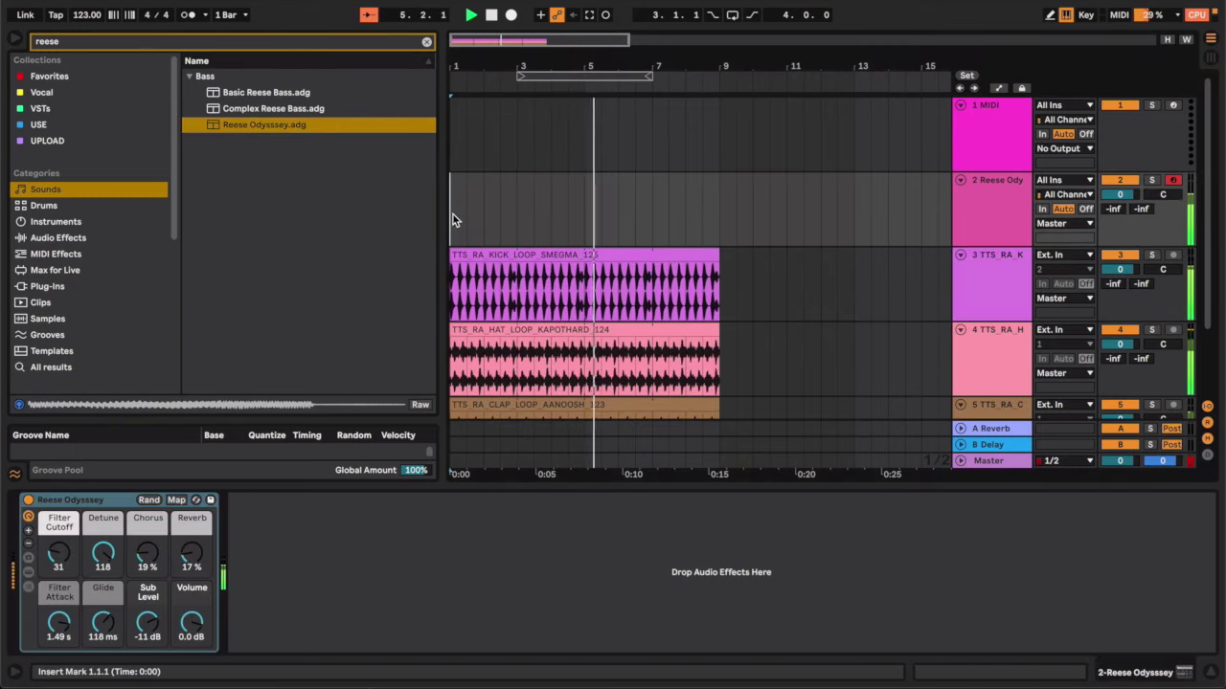
{"action": "left_click", "coordinate": [539, 251]}
{"action": "key", "text": "ctrl+l"}
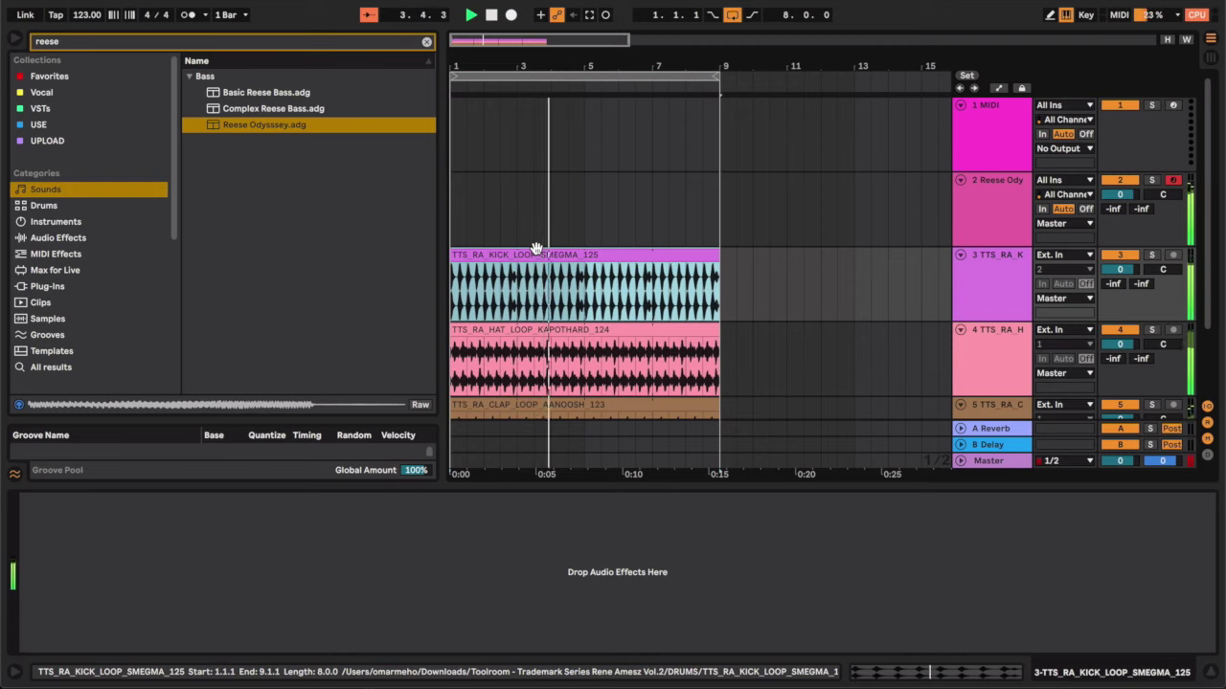
- Clear the library search and preview clips in the Max for Live Essentials pack, such as Modwheel Brass.alc
{"action": "scroll", "coordinate": [62, 343], "scroll_direction": "down", "scroll_amount": 5}
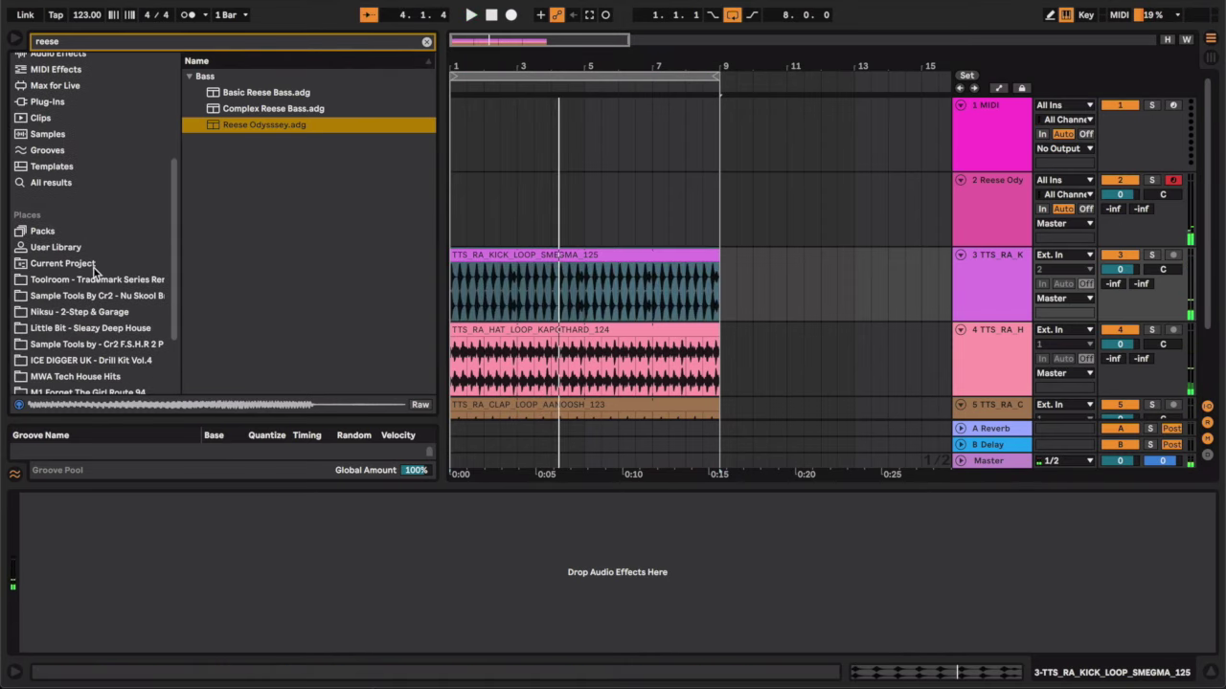
{"action": "left_click", "coordinate": [73, 233]}
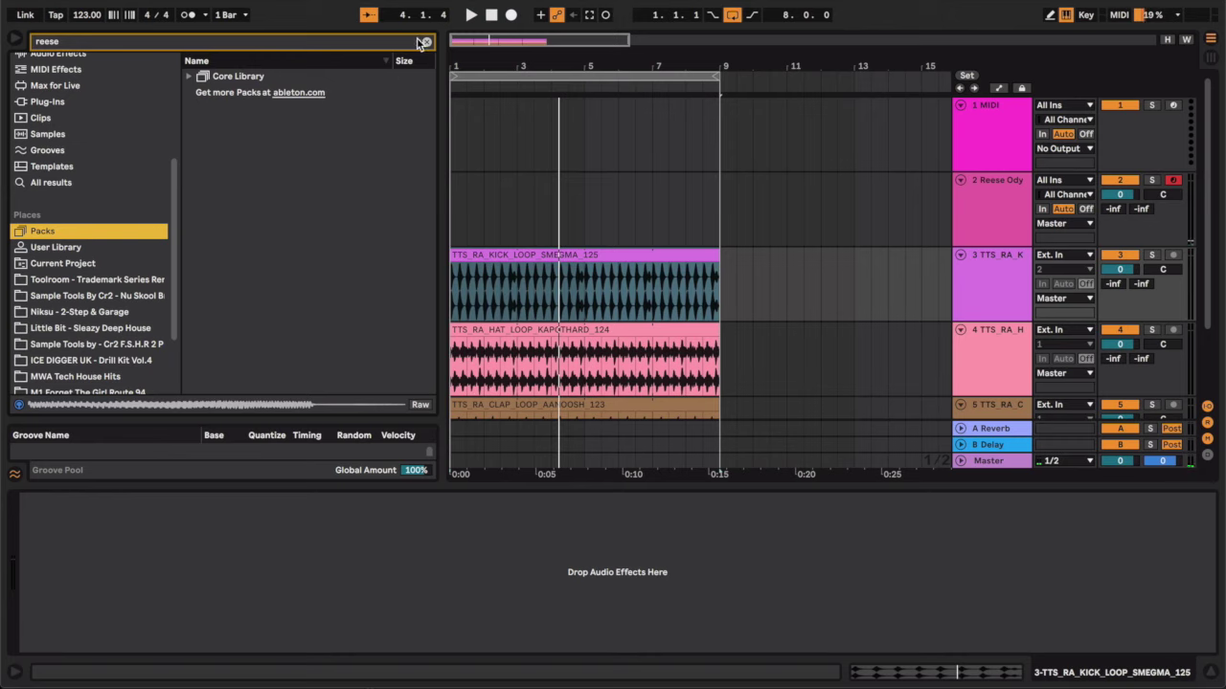
{"action": "left_click", "coordinate": [422, 42]}
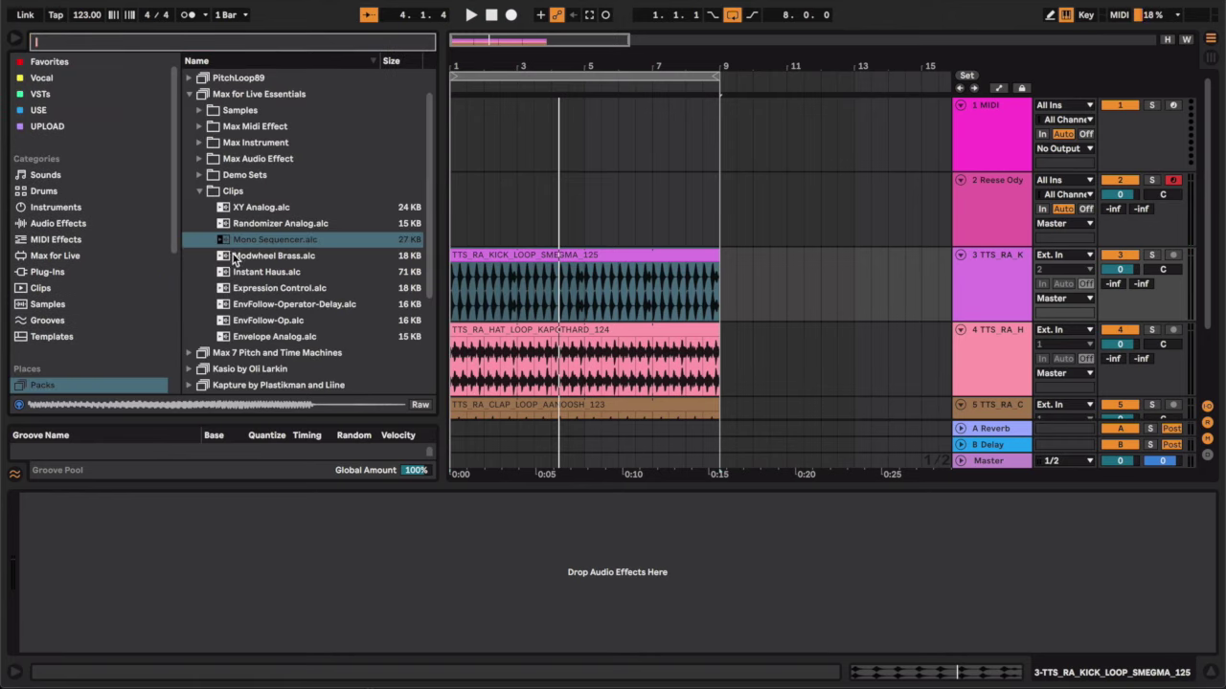
{"action": "left_click", "coordinate": [235, 273]}
{"action": "left_click", "coordinate": [266, 257]}
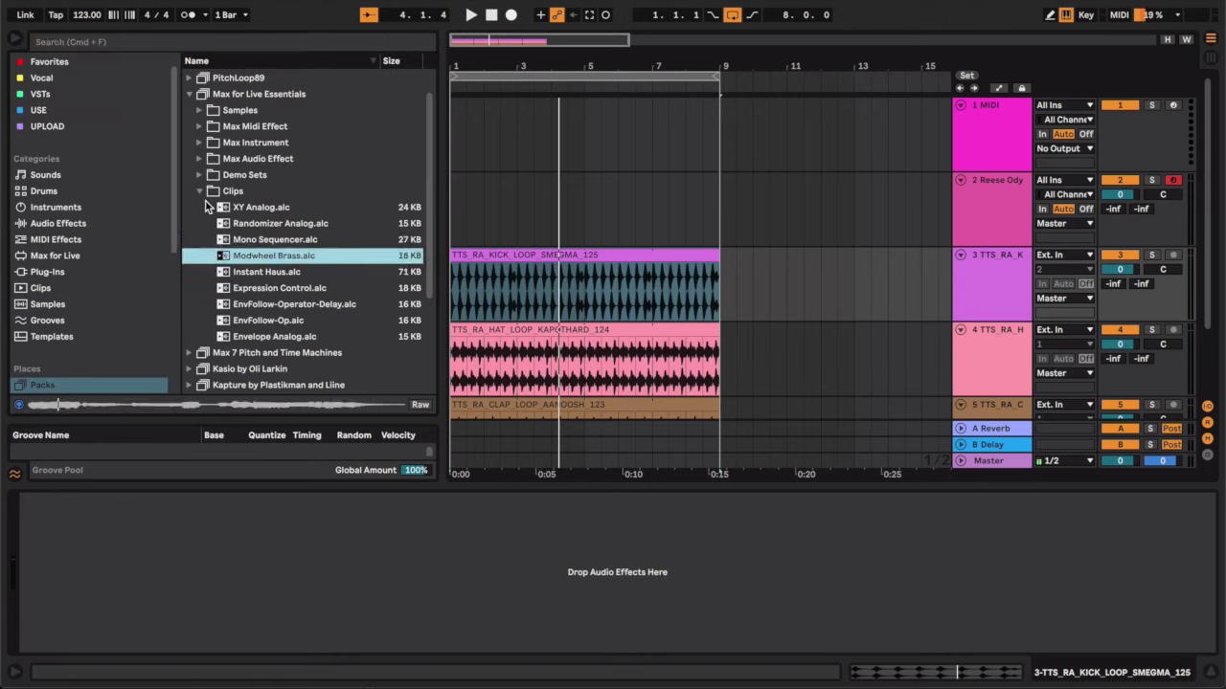
- Add Mono Sequencer.amxd from the pack's Max Midi Effect folder to the Reese Odysssey track and start playback
{"action": "left_click", "coordinate": [199, 191]}
{"action": "left_click", "coordinate": [199, 127]}
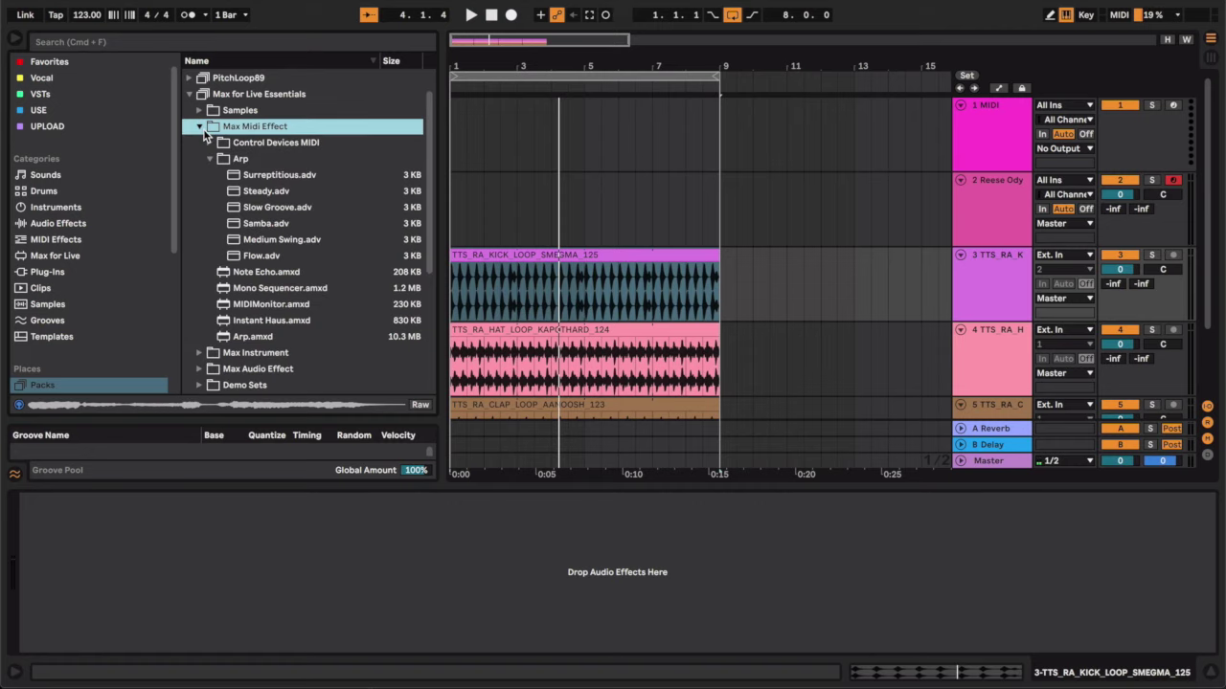
{"action": "left_click", "coordinate": [210, 159]}
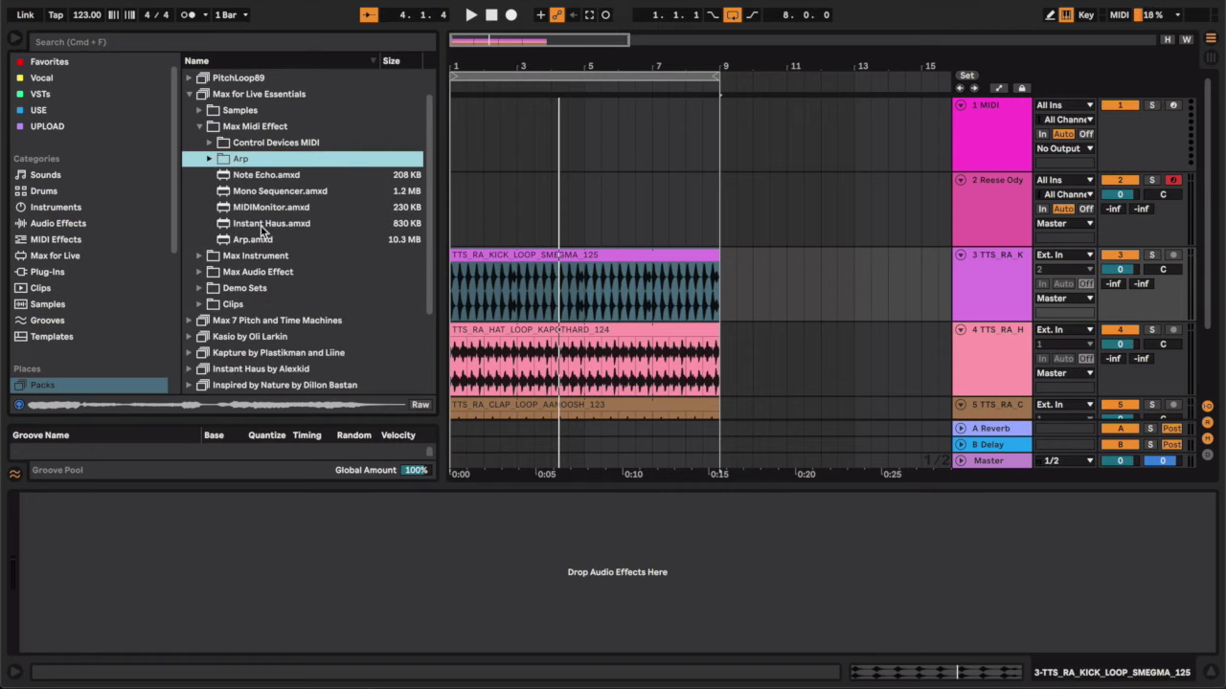
{"action": "left_click", "coordinate": [268, 195]}
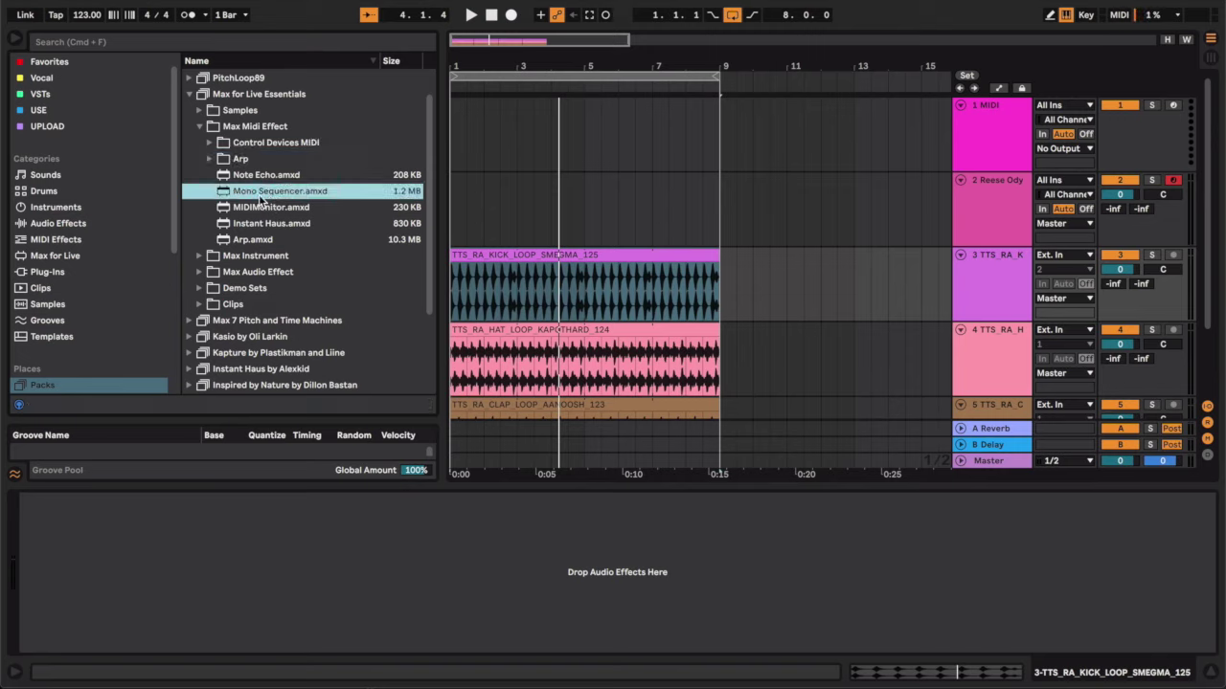
{"action": "left_click_drag", "start_coordinate": [462, 191], "coordinate": [515, 205]}
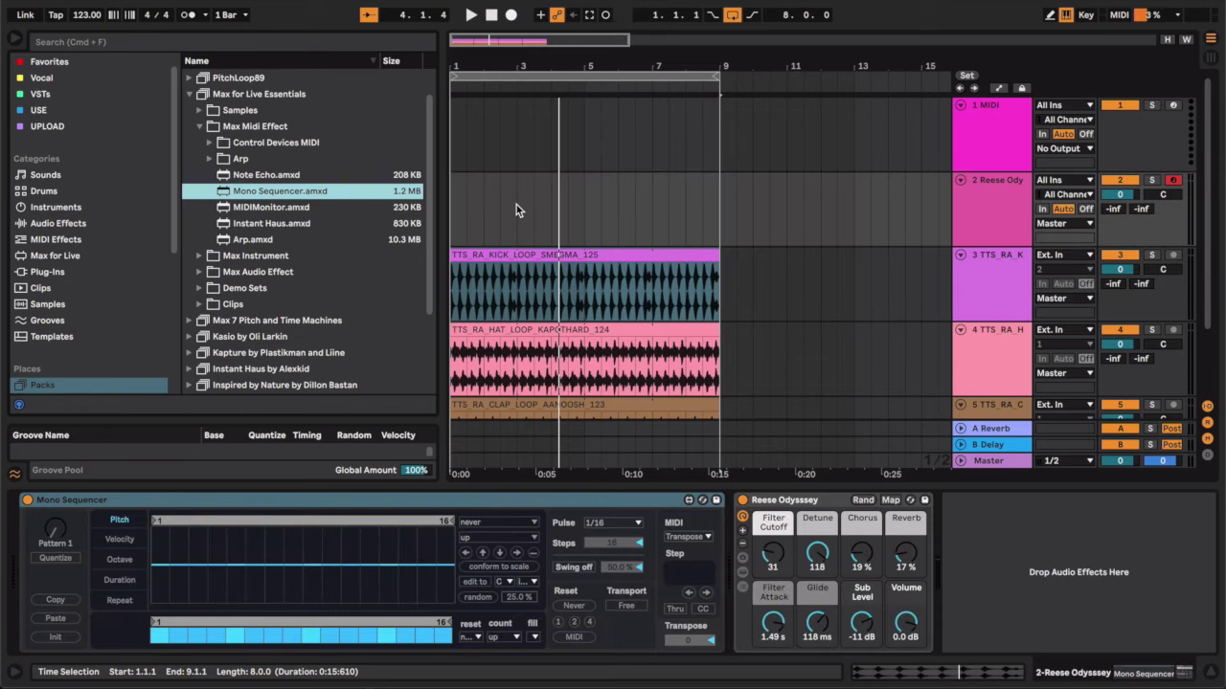
{"action": "key", "text": "space"}
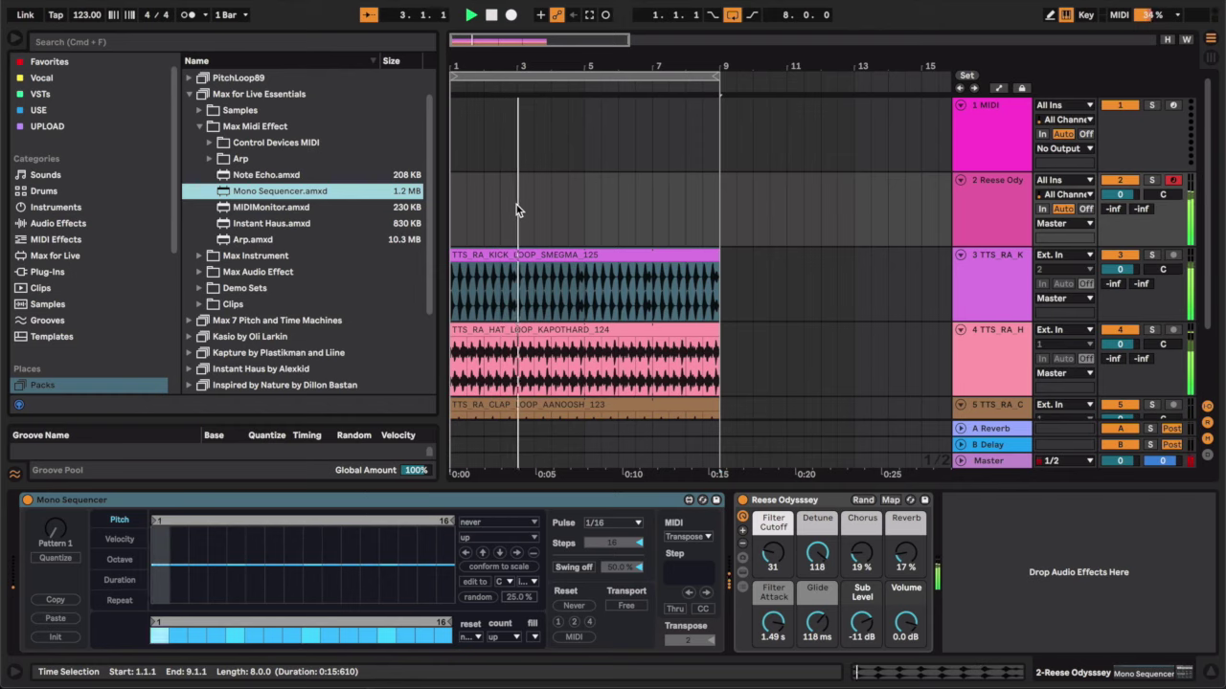
- In the Mono Sequencer's pitch pattern, lower steps 5 and 9 and raise steps 12 and 15
{"action": "left_click", "coordinate": [240, 583]}
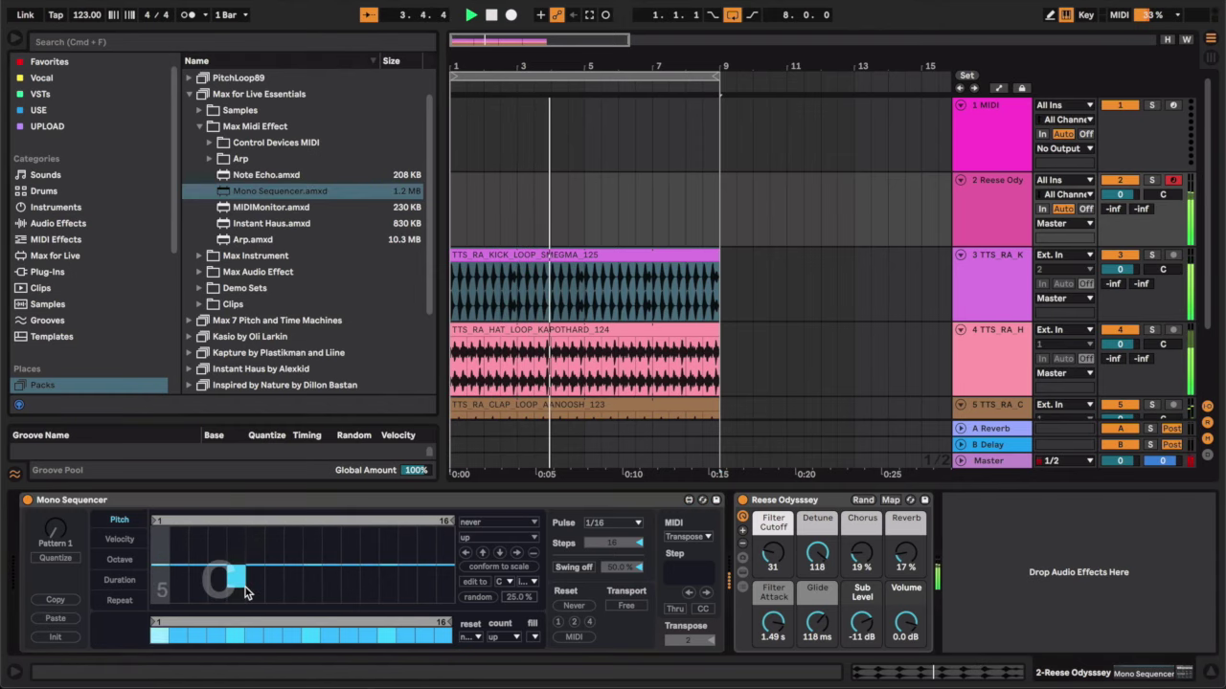
{"action": "left_click", "coordinate": [311, 572]}
{"action": "left_click", "coordinate": [369, 556]}
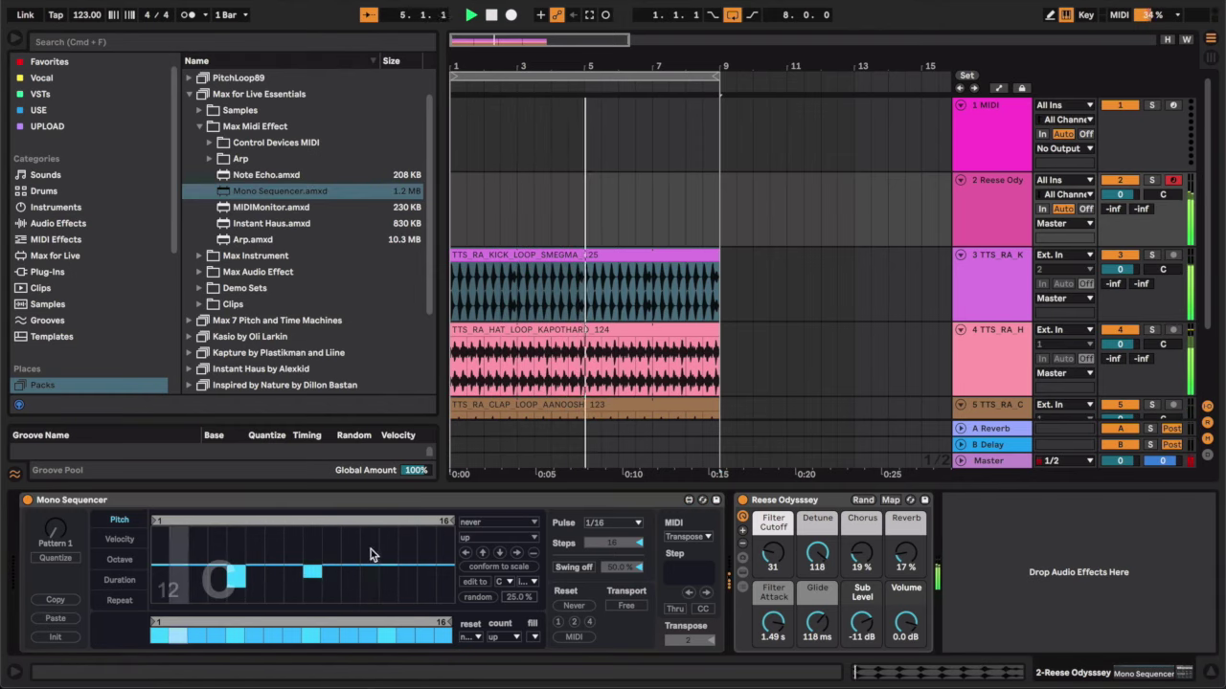
{"action": "left_click", "coordinate": [426, 557]}
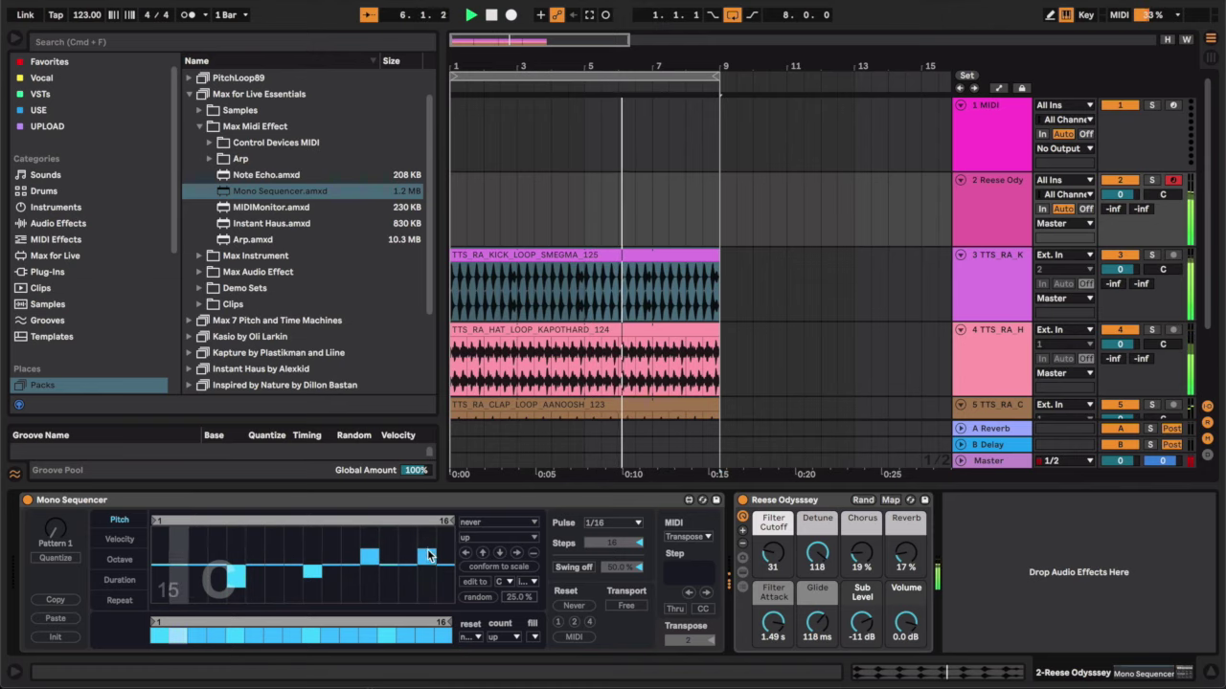
{"action": "left_click", "coordinate": [426, 558]}
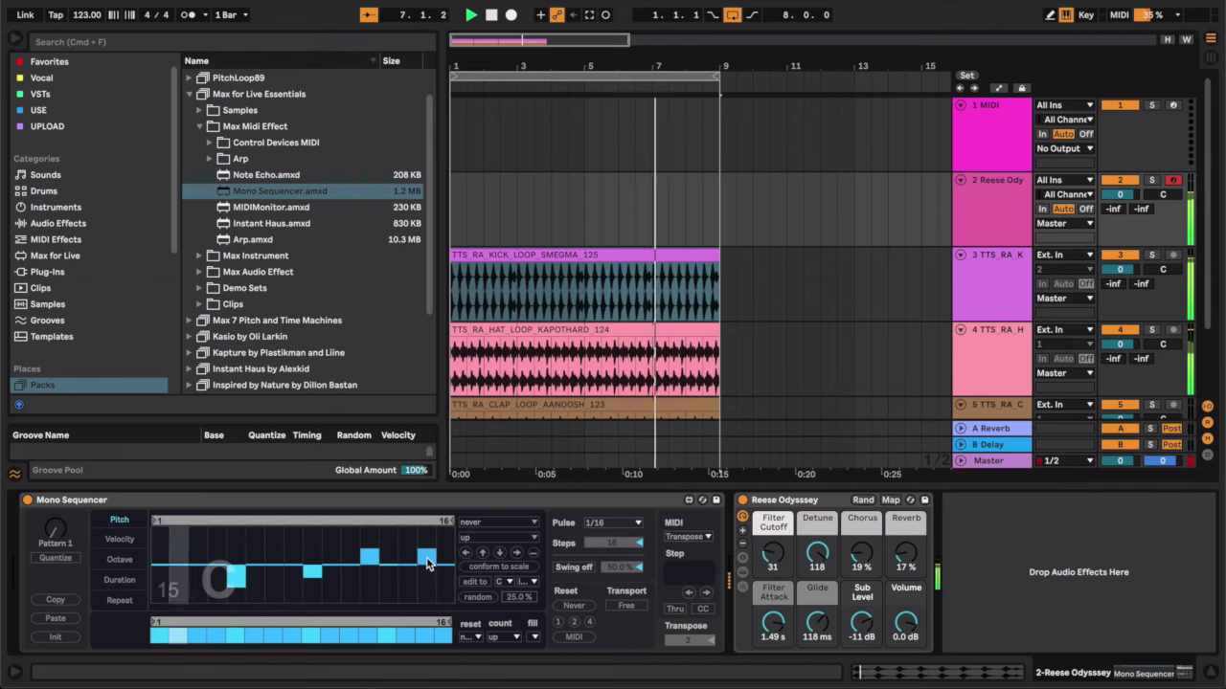
- Try raised pitches on steps 14 and 16, then reset both and keep step 15 raised
{"action": "left_click", "coordinate": [408, 556]}
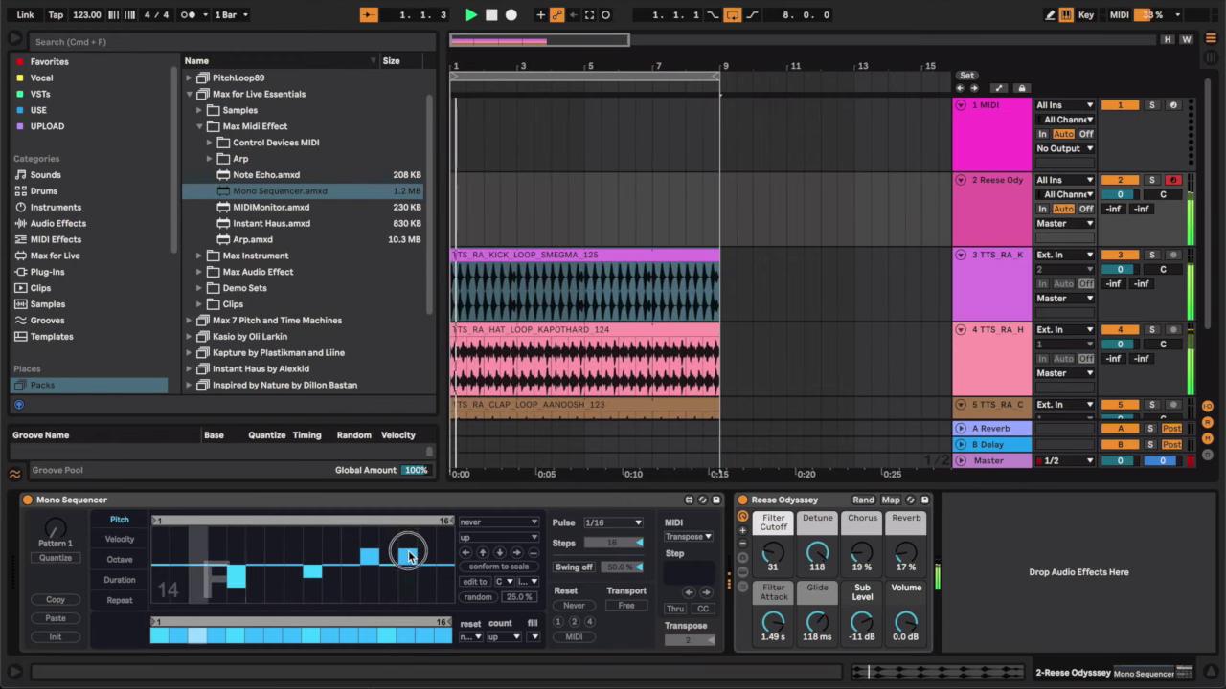
{"action": "left_click", "coordinate": [427, 552]}
{"action": "left_click", "coordinate": [413, 565]}
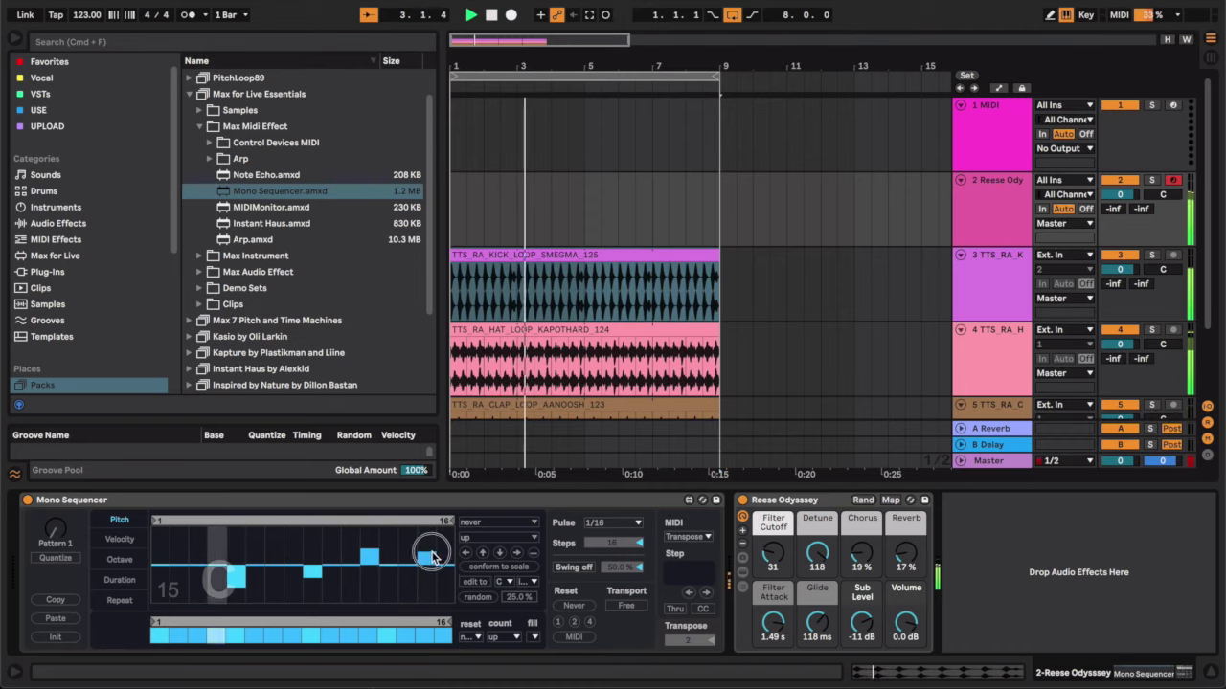
{"action": "left_click", "coordinate": [450, 547]}
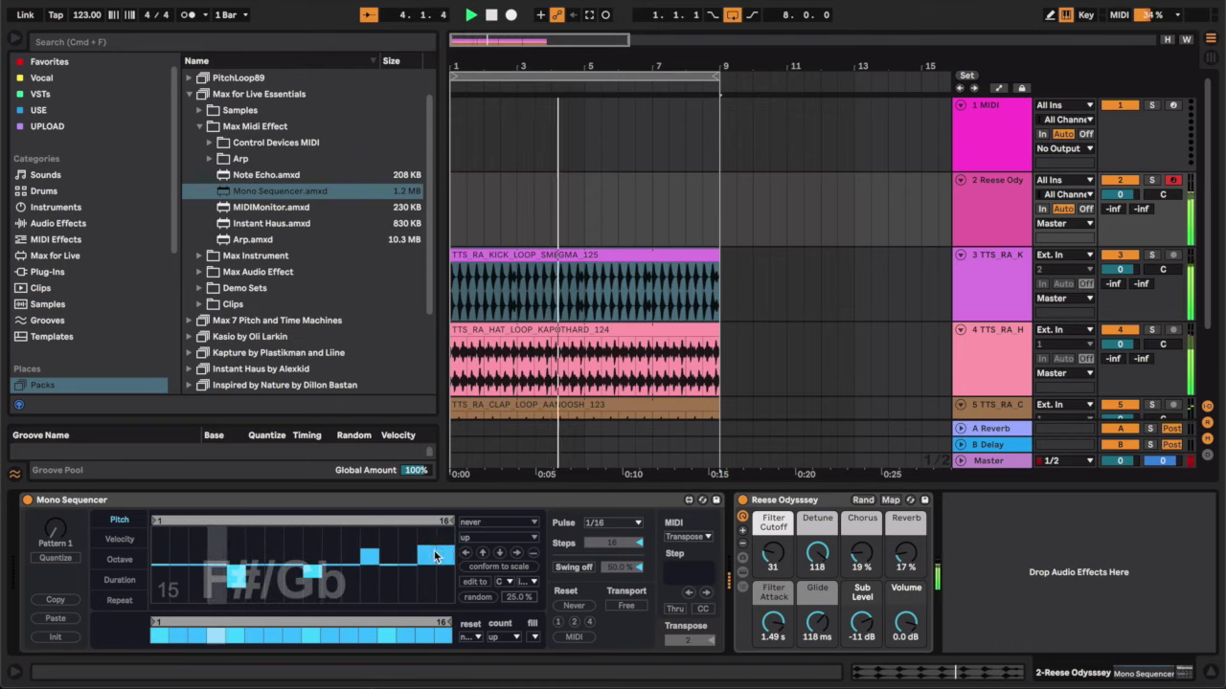
{"action": "left_click_drag", "start_coordinate": [435, 550], "coordinate": [433, 563]}
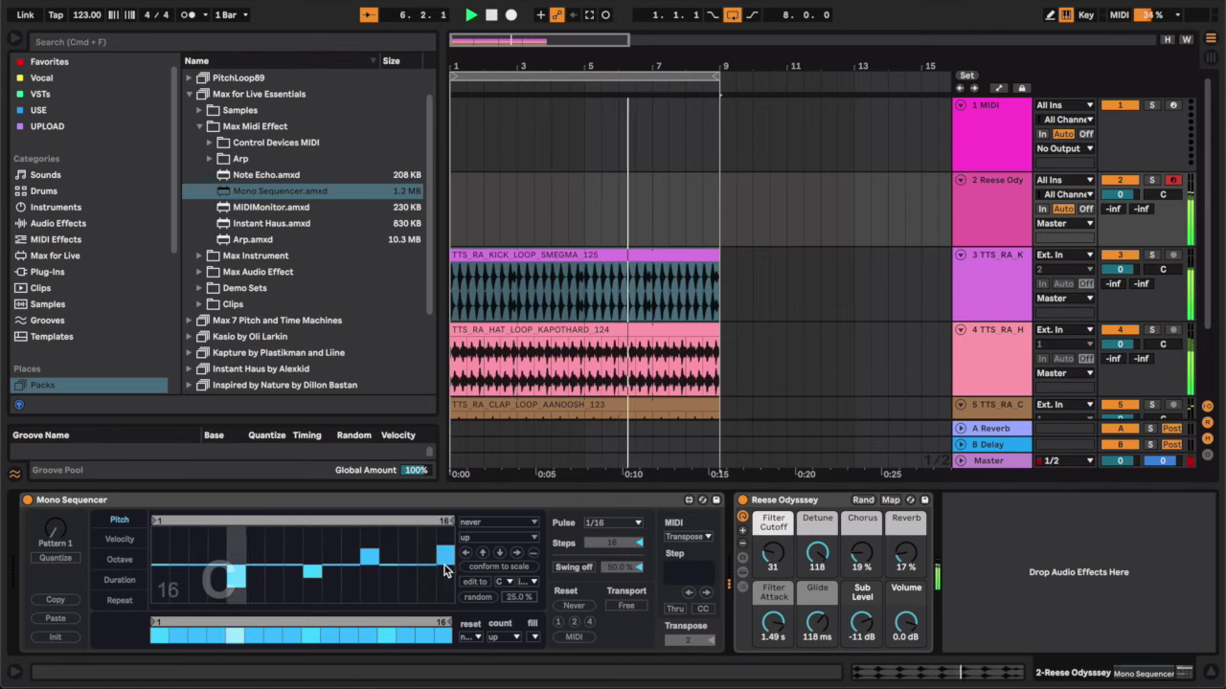
{"action": "left_click", "coordinate": [446, 565]}
{"action": "left_click", "coordinate": [431, 551]}
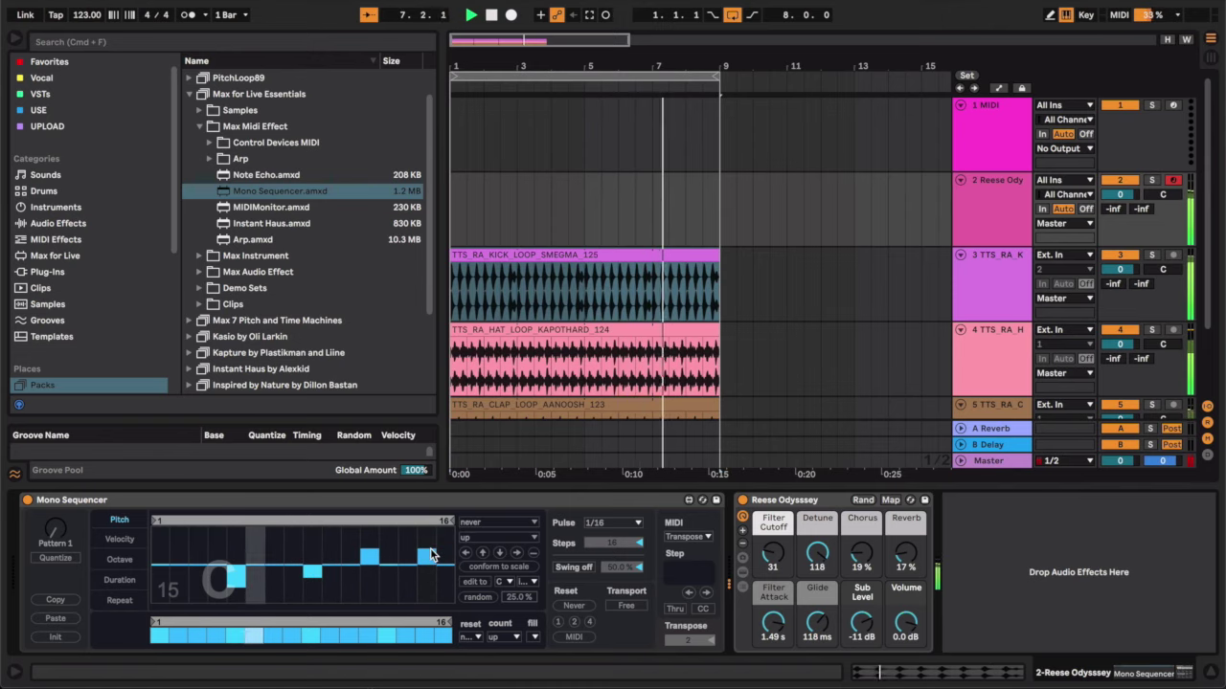
- Try a lower octave on step 5 of the Mono Sequencer's octave pattern and reset it
{"action": "left_click", "coordinate": [53, 558]}
{"action": "left_click", "coordinate": [109, 560]}
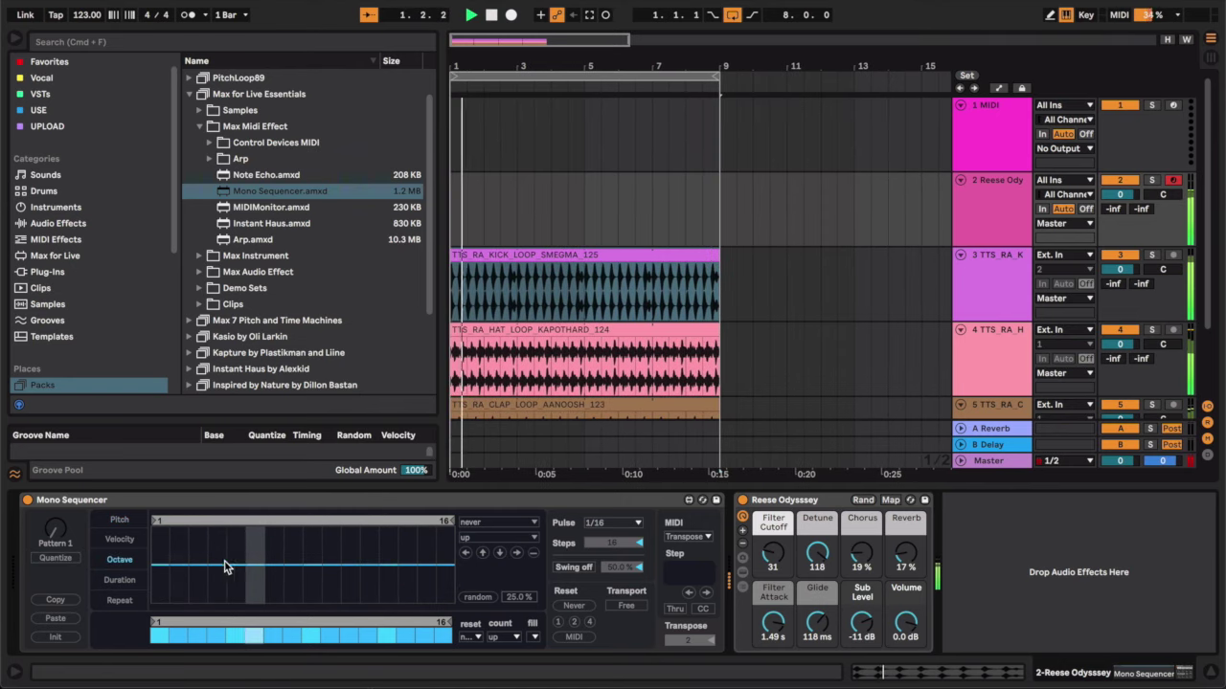
{"action": "left_click", "coordinate": [237, 573]}
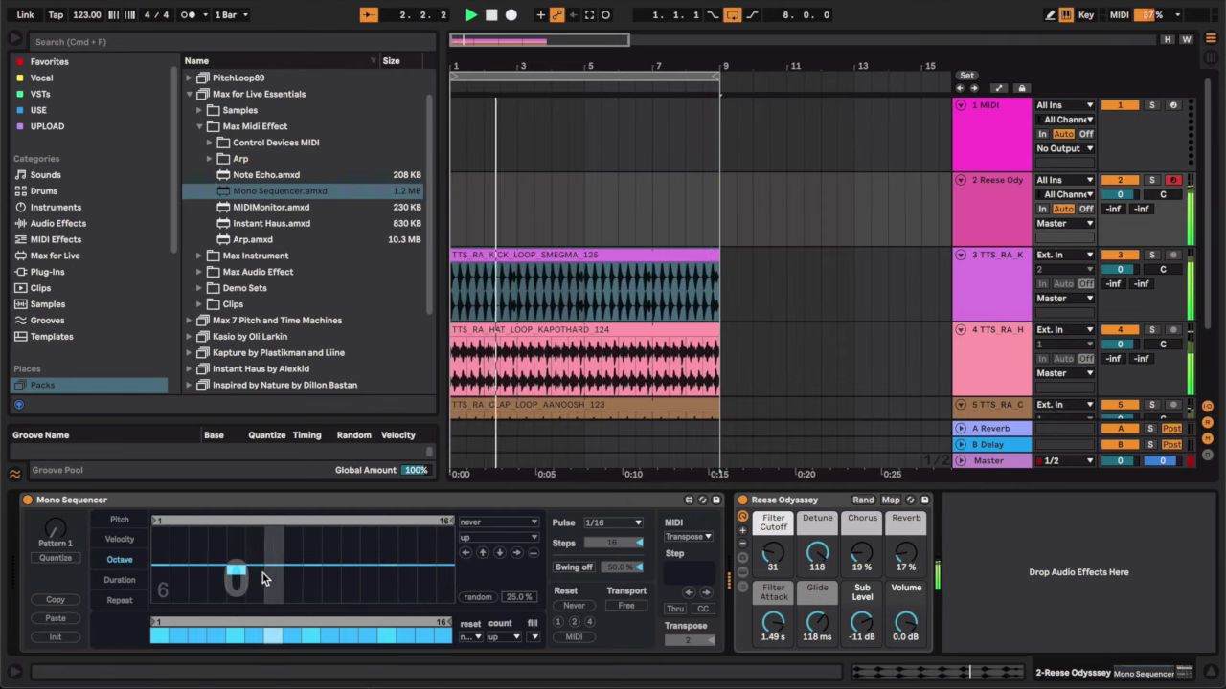
{"action": "left_click", "coordinate": [236, 566]}
- Examine the Mono Sequencer's velocity pattern, MIDI mode choices and pattern selector
{"action": "left_click", "coordinate": [120, 539]}
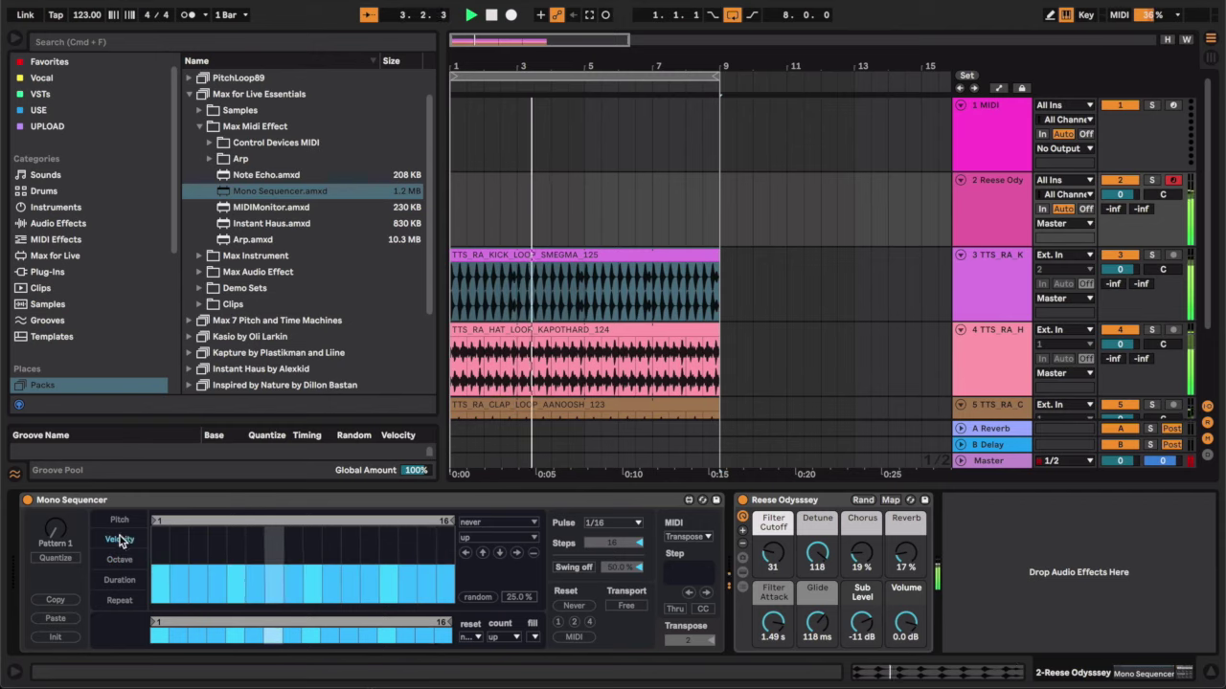
{"action": "left_click", "coordinate": [688, 539]}
{"action": "left_click", "coordinate": [688, 539]}
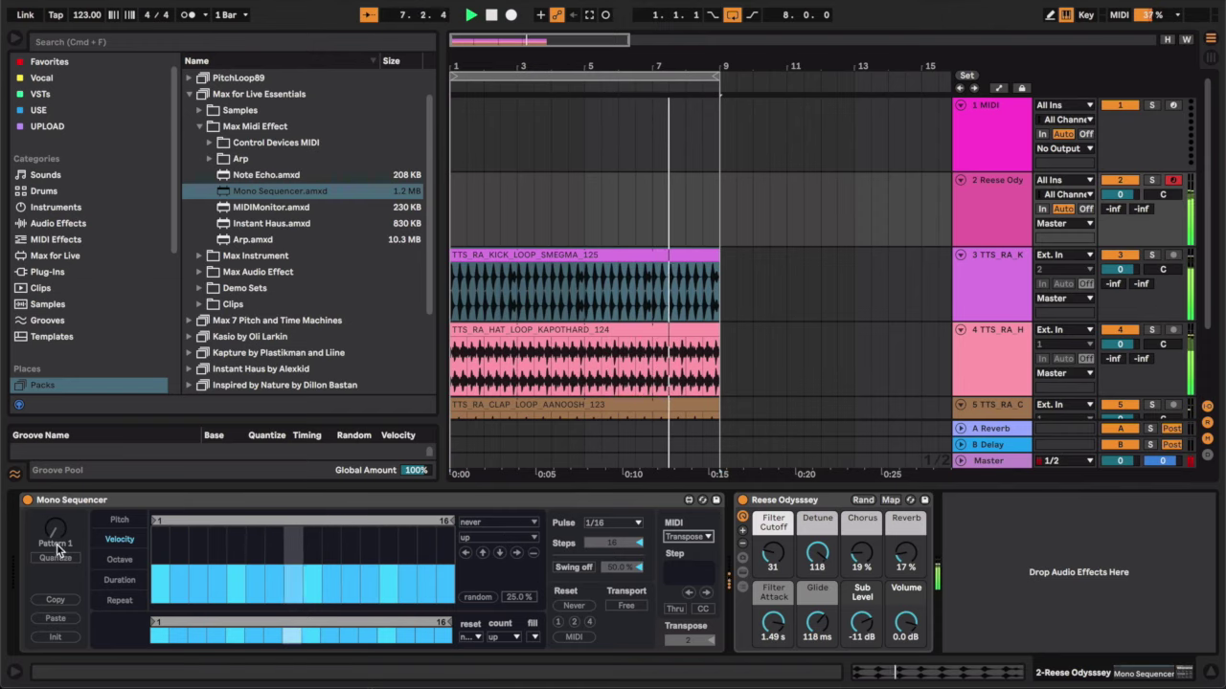
{"action": "mouse_move", "coordinate": [57, 534]}
{"action": "left_mouse_down"}
{"action": "mouse_move", "coordinate": [60, 447]}
{"action": "mouse_move", "coordinate": [58, 536]}
{"action": "left_mouse_up"}
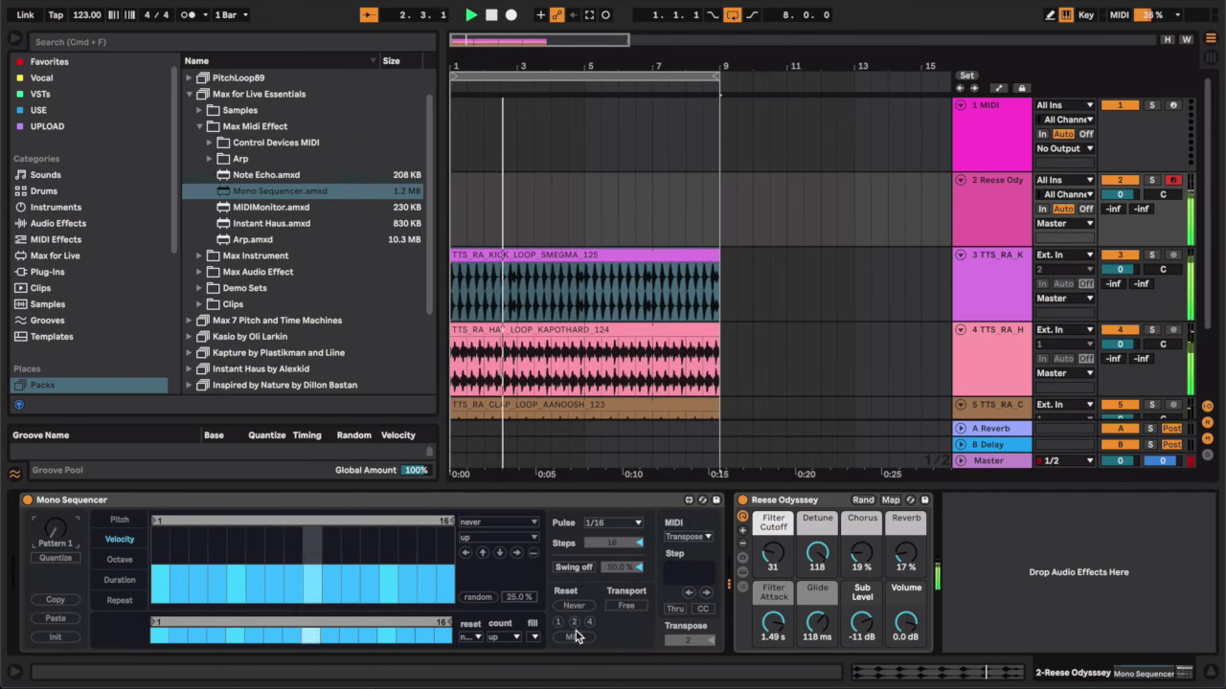
- Route the first MIDI track's input from 2-Reese Odysssey, Post FX, with its monitoring set to In
{"action": "left_click", "coordinate": [456, 184]}
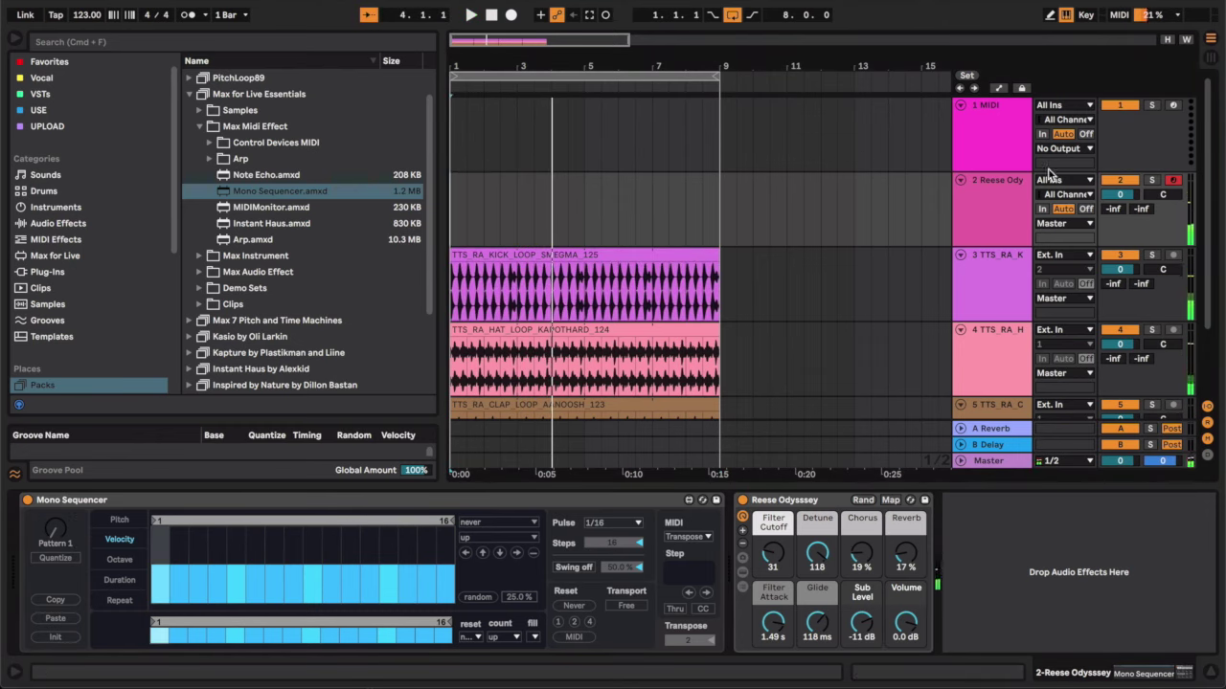
{"action": "left_click", "coordinate": [1076, 105]}
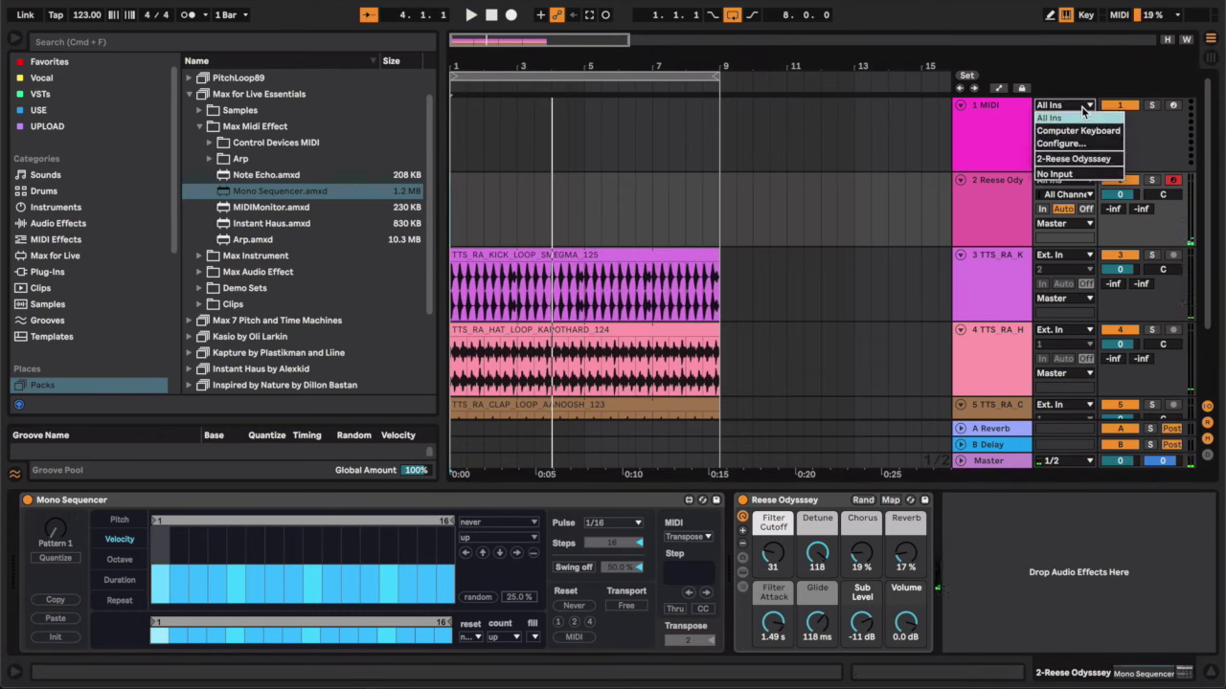
{"action": "left_click", "coordinate": [1067, 158]}
{"action": "left_click", "coordinate": [1043, 135]}
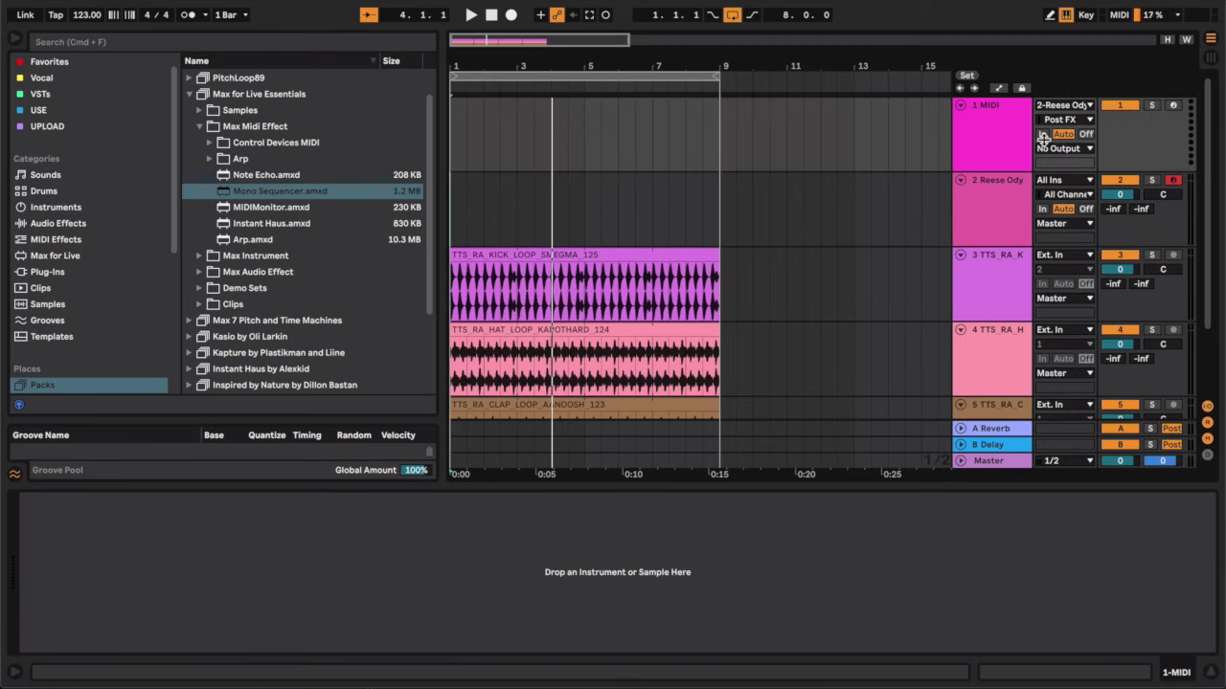
- Record the sequencer's notes onto the first MIDI track and set that track's monitoring back to Auto
{"action": "left_click", "coordinate": [511, 14]}
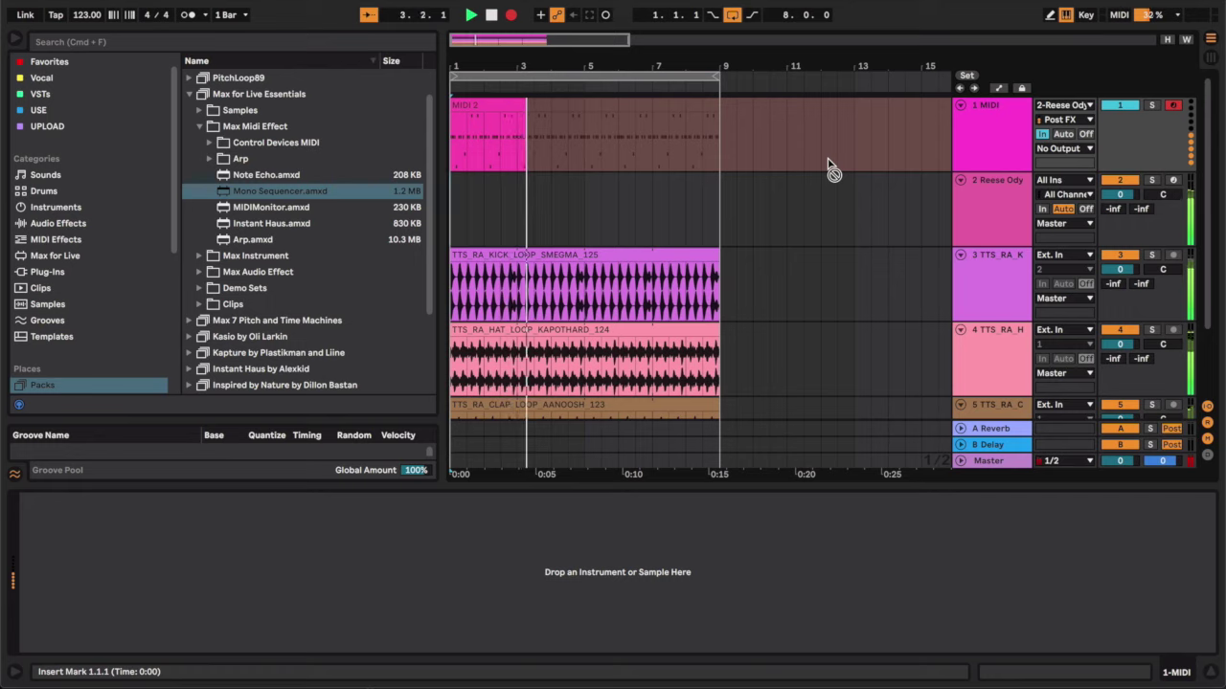
{"action": "key", "text": "space"}
{"action": "left_click", "coordinate": [1062, 134]}
- Trim the MIDI 2 clip to two bars, duplicate it to fill eight bars and consolidate the copies
{"action": "left_click", "coordinate": [520, 114]}
{"action": "left_click_drag", "start_coordinate": [529, 100], "coordinate": [696, 101]}
{"action": "key", "text": "super+z"}
{"action": "left_click_drag", "start_coordinate": [525, 100], "coordinate": [520, 101]}
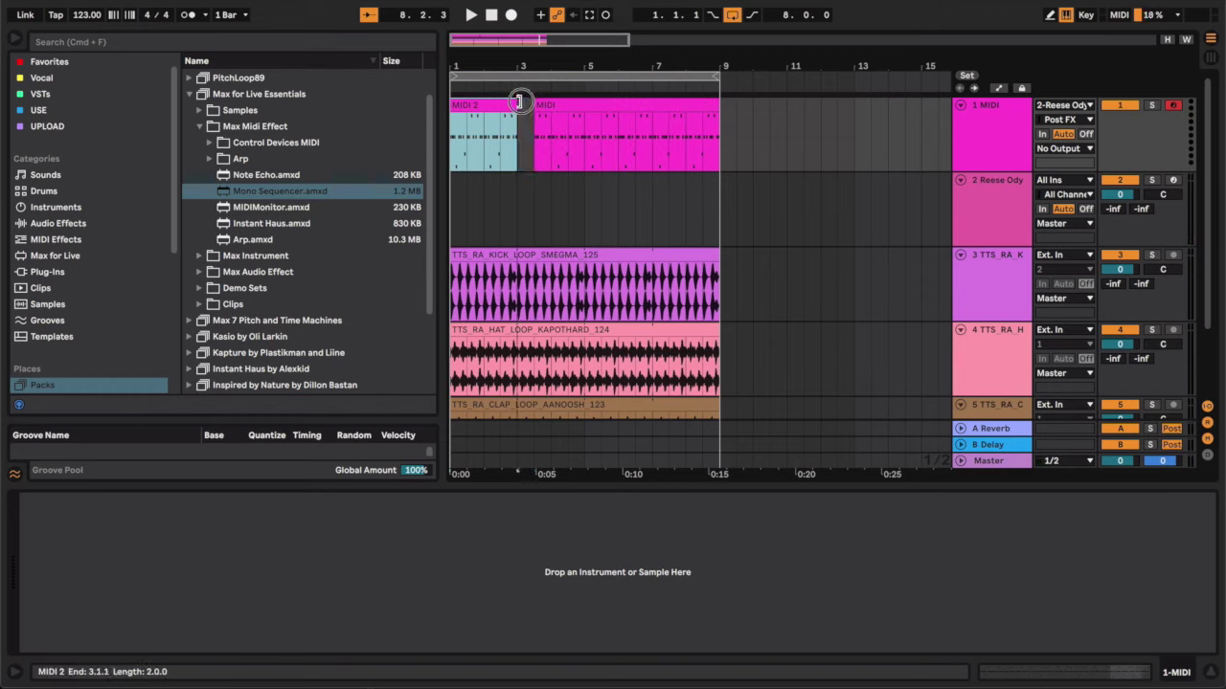
{"action": "key", "text": "super+d"}
{"action": "key", "text": "super+d"}
{"action": "key", "text": "super+d"}
{"action": "left_click_drag", "start_coordinate": [724, 130], "coordinate": [385, 123]}
{"action": "key", "text": "super+j"}
- Deactivate track 2 and move the Reese Odysssey instrument from it to track 1 with the recorded notes
{"action": "left_click", "coordinate": [1124, 181]}
{"action": "key", "text": "space"}
{"action": "left_click", "coordinate": [991, 180]}
{"action": "left_click", "coordinate": [798, 500]}
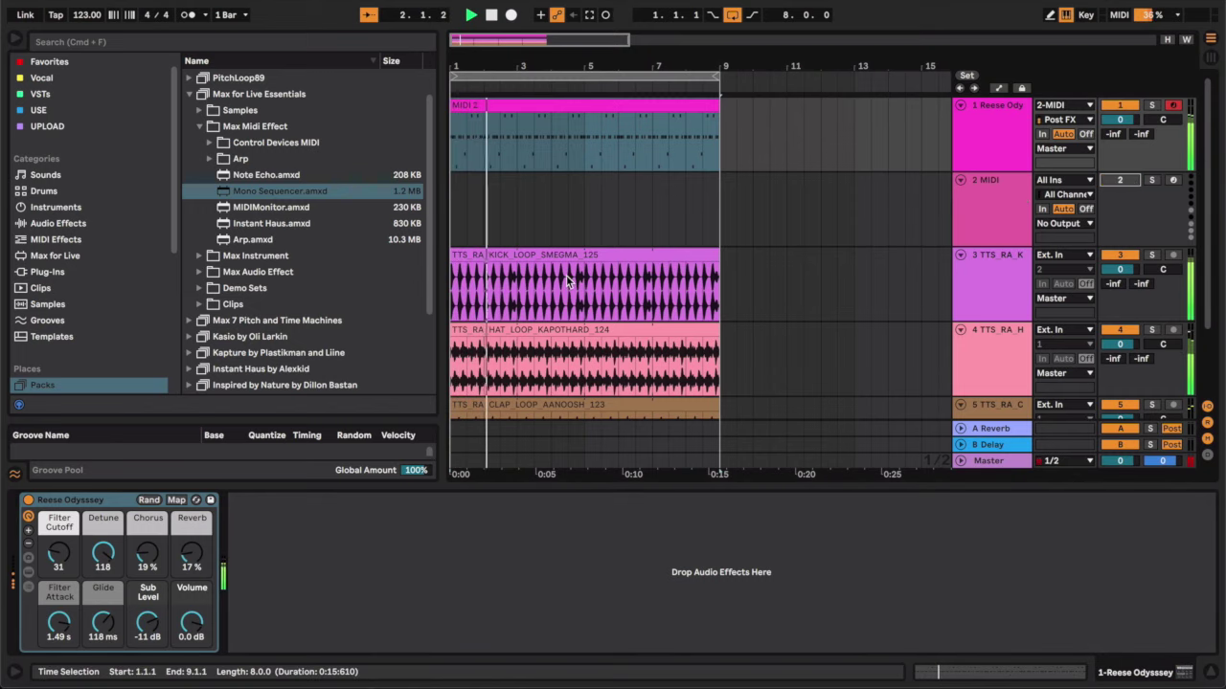
- Set the Reese Odysssey filter cutoff to 27 during playback
{"action": "scroll", "coordinate": [569, 278], "scroll_direction": "down", "scroll_amount": 3}
{"action": "scroll", "coordinate": [567, 276], "scroll_direction": "up", "scroll_amount": 3}
{"action": "scroll", "coordinate": [787, 194], "scroll_direction": "left", "scroll_amount": 1}
{"action": "double_click", "coordinate": [983, 150]}
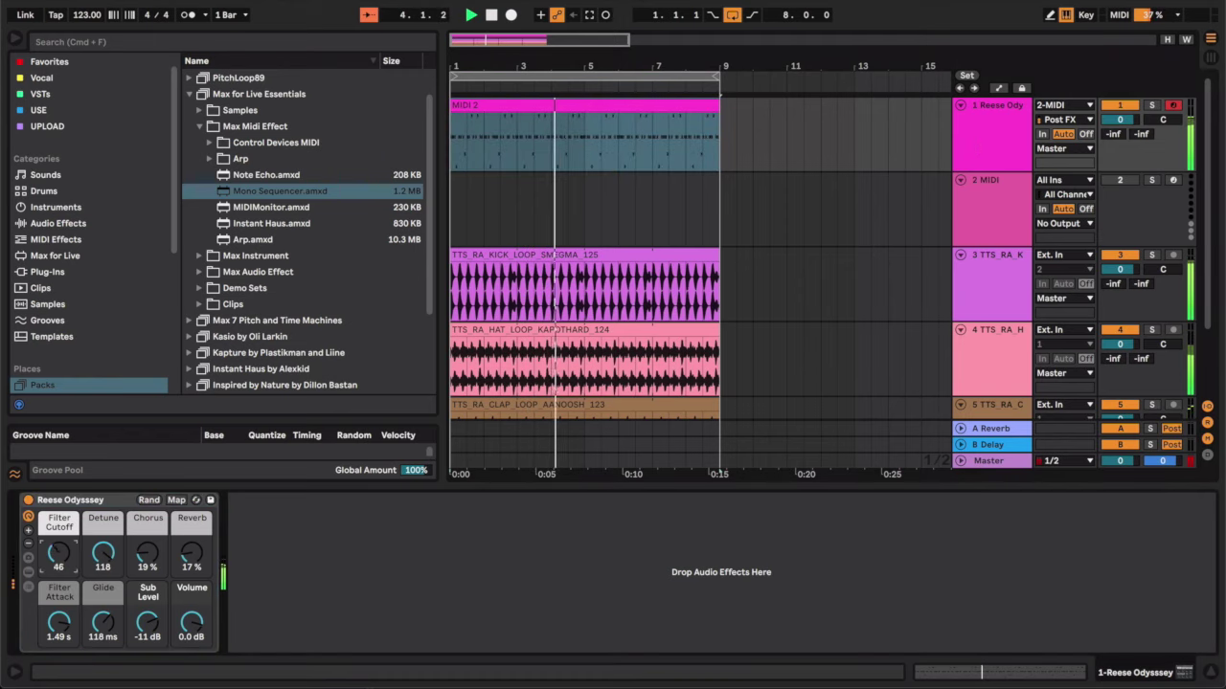
{"action": "mouse_move", "coordinate": [62, 558]}
{"action": "left_mouse_down"}
{"action": "mouse_move", "coordinate": [63, 522]}
{"action": "mouse_move", "coordinate": [62, 556]}
{"action": "left_mouse_up"}
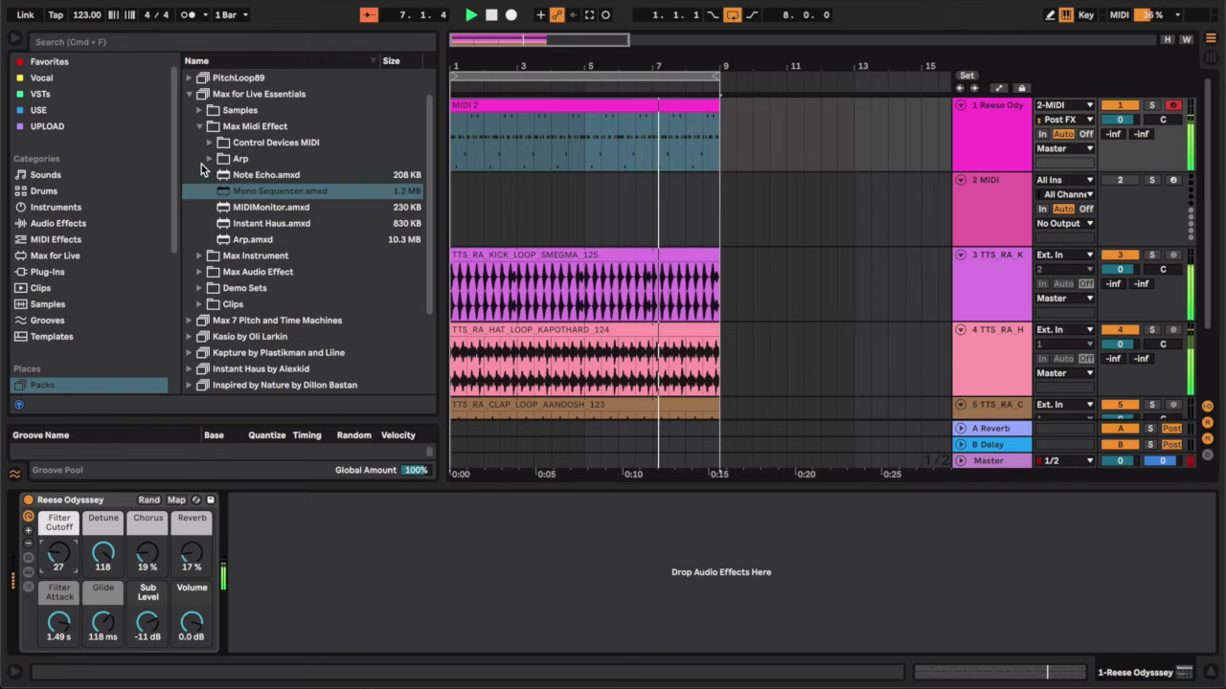
- Browse the Max for Live Essentials loop samples and preview Congas-128bpm.aif from Drum Parts
{"action": "left_click", "coordinate": [208, 159]}
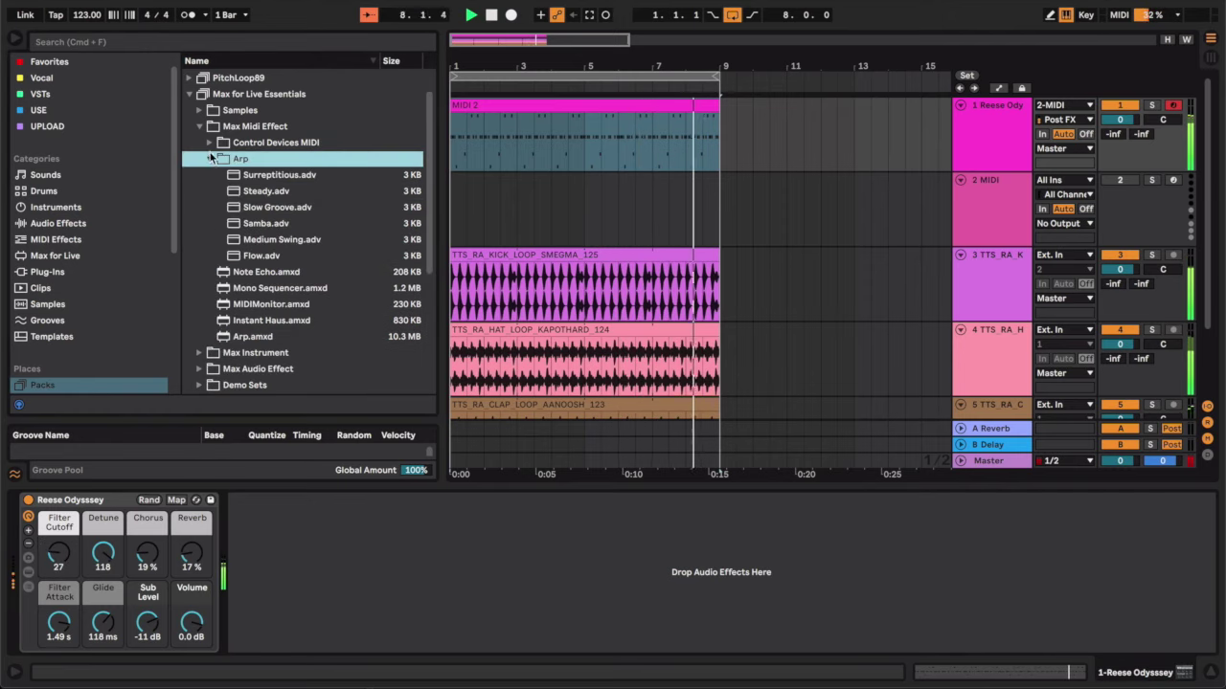
{"action": "left_click", "coordinate": [199, 126]}
{"action": "left_click", "coordinate": [199, 110]}
{"action": "left_click", "coordinate": [227, 174]}
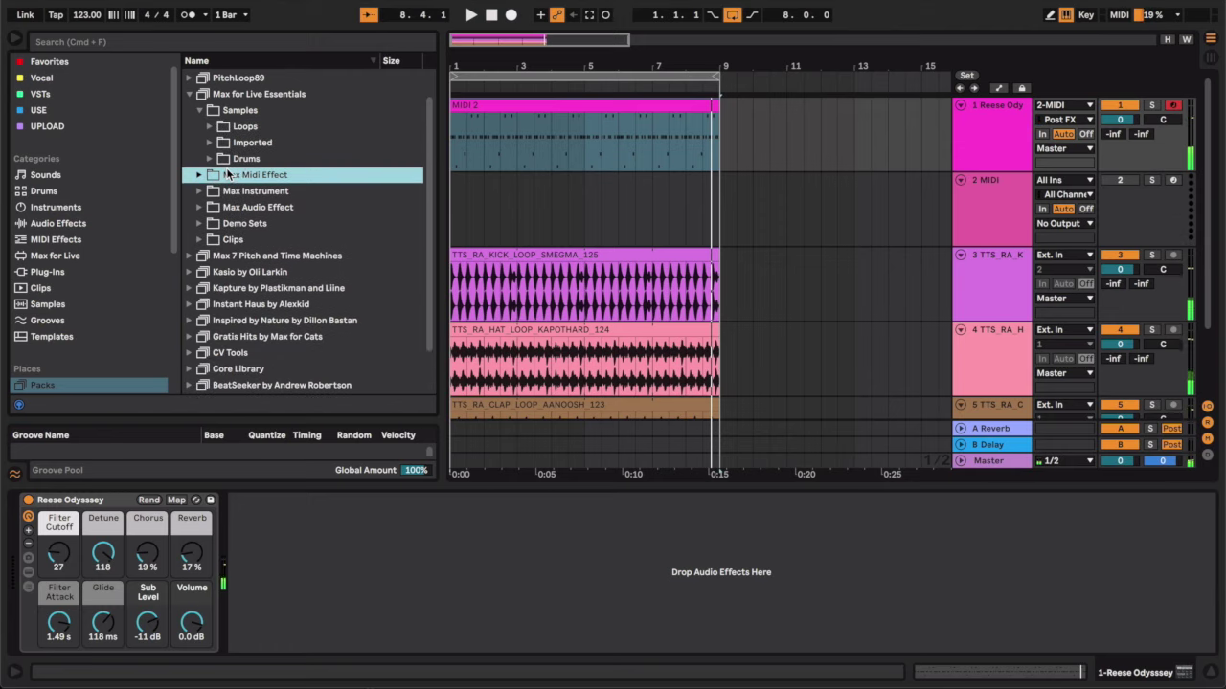
{"action": "left_click", "coordinate": [210, 143]}
{"action": "left_click", "coordinate": [210, 142]}
{"action": "left_click", "coordinate": [210, 126]}
{"action": "left_click", "coordinate": [223, 142]}
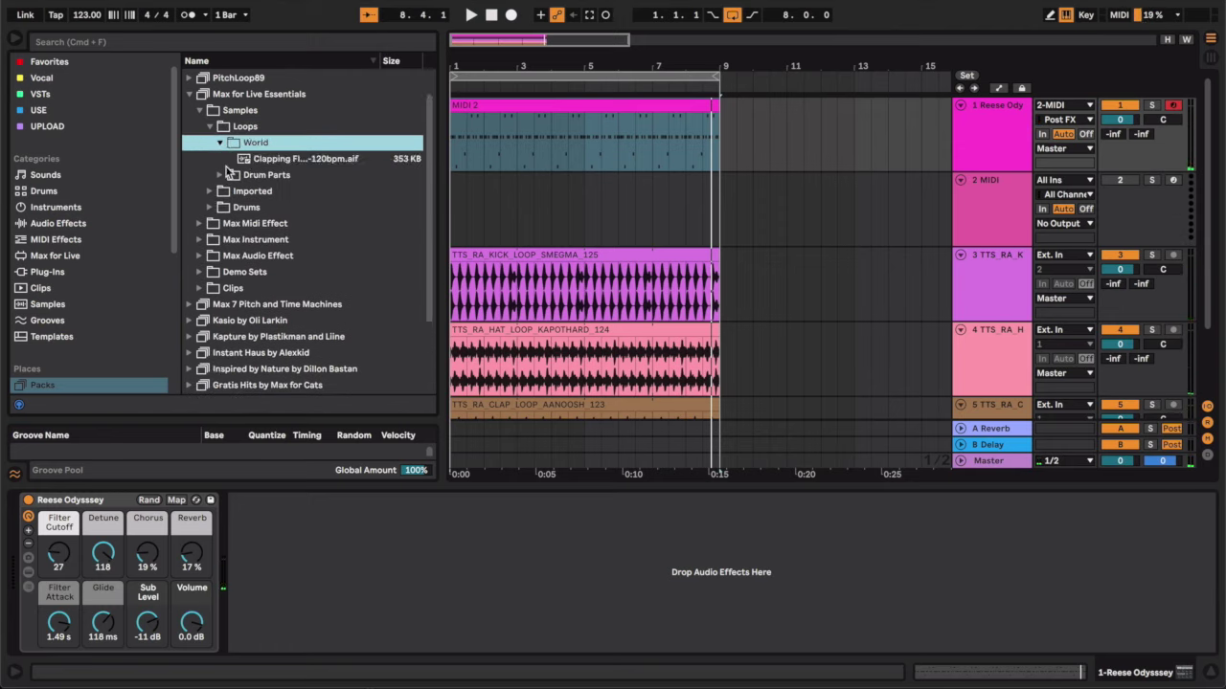
{"action": "left_click", "coordinate": [240, 159]}
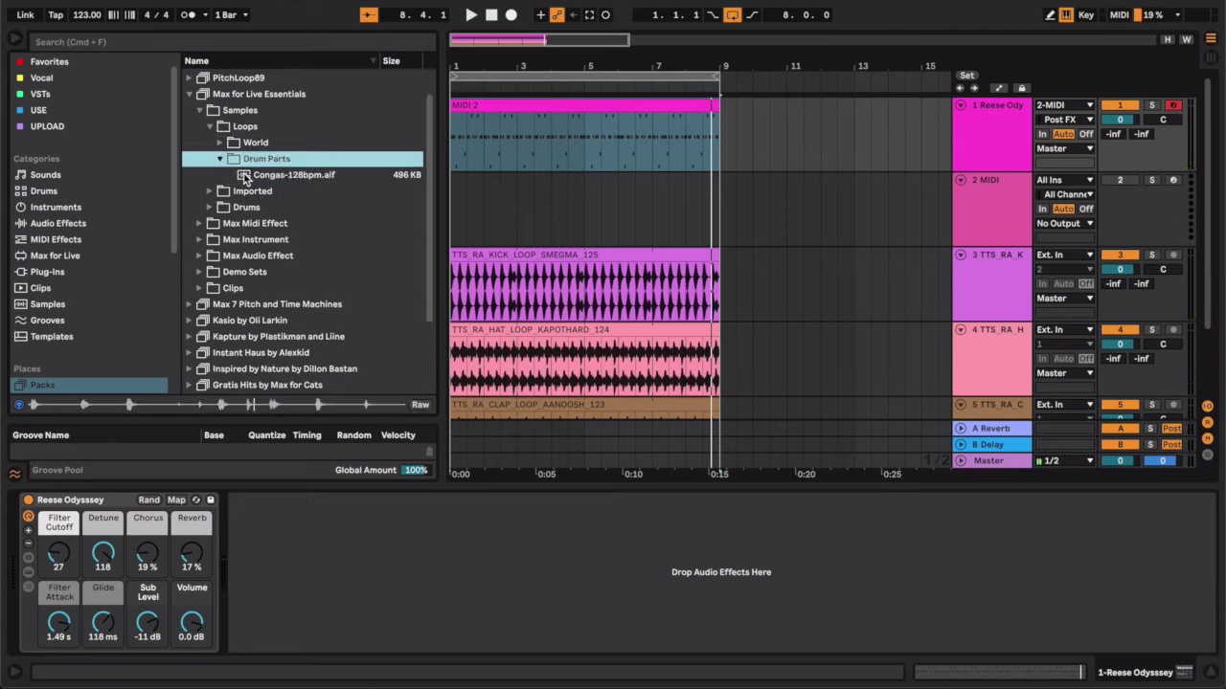
{"action": "left_click", "coordinate": [261, 177]}
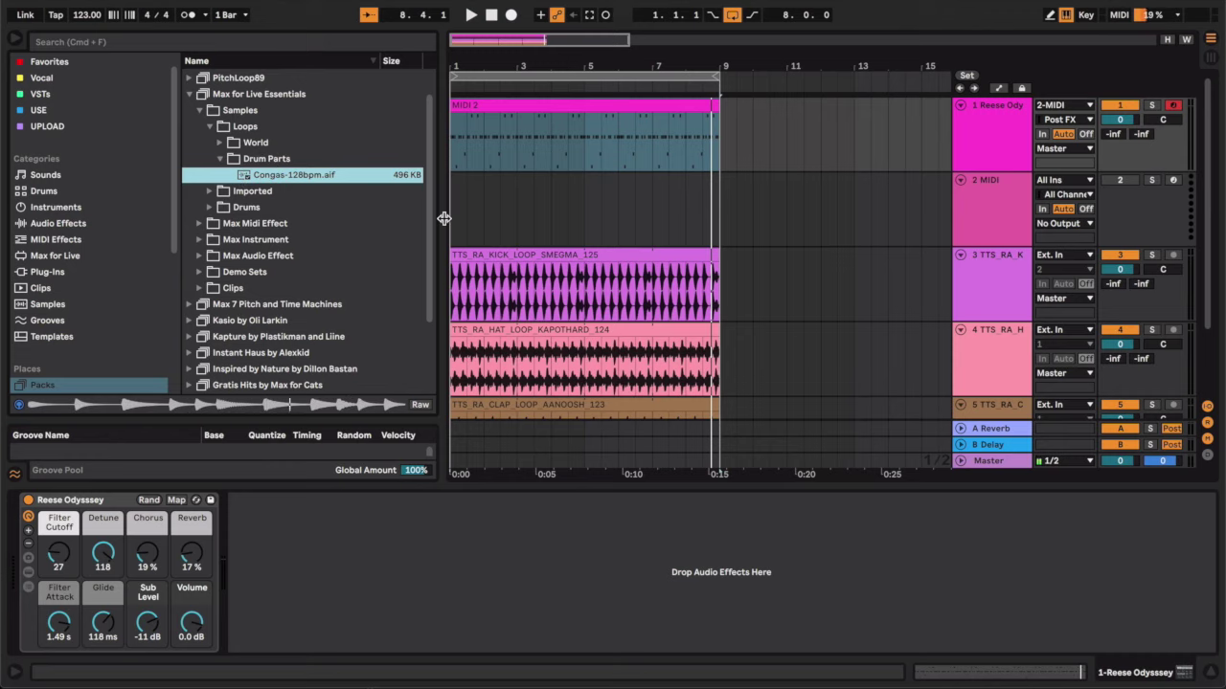
- Add Congas-128bpm.aif to a new track at bar 1 and extend the clip to eight bars
{"action": "scroll", "coordinate": [472, 222], "scroll_direction": "down", "scroll_amount": 3}
{"action": "left_click_drag", "start_coordinate": [311, 177], "coordinate": [457, 405]}
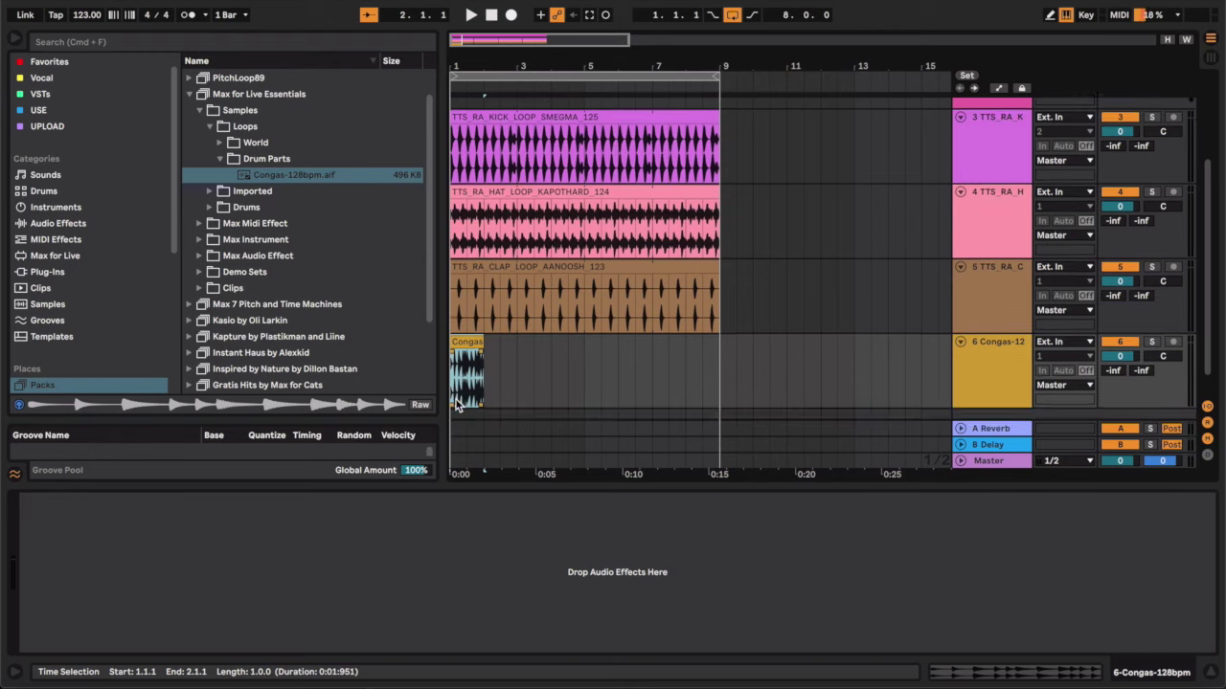
{"action": "key", "text": "space"}
{"action": "left_click_drag", "start_coordinate": [483, 347], "coordinate": [719, 349]}
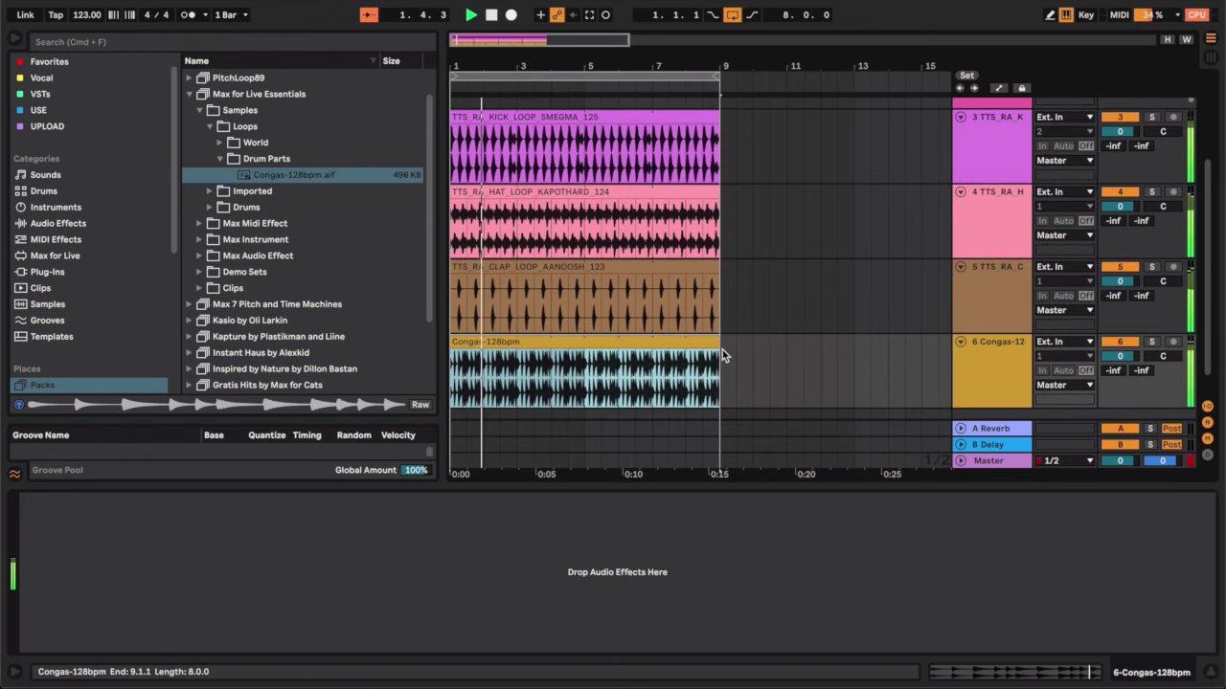
- Add an EQ Eight to the congas track and set band 2 to 359 Hz and -4.59 dB
{"action": "left_click", "coordinate": [973, 356]}
{"action": "left_click", "coordinate": [295, 43]}
{"action": "type", "text": "eq"}
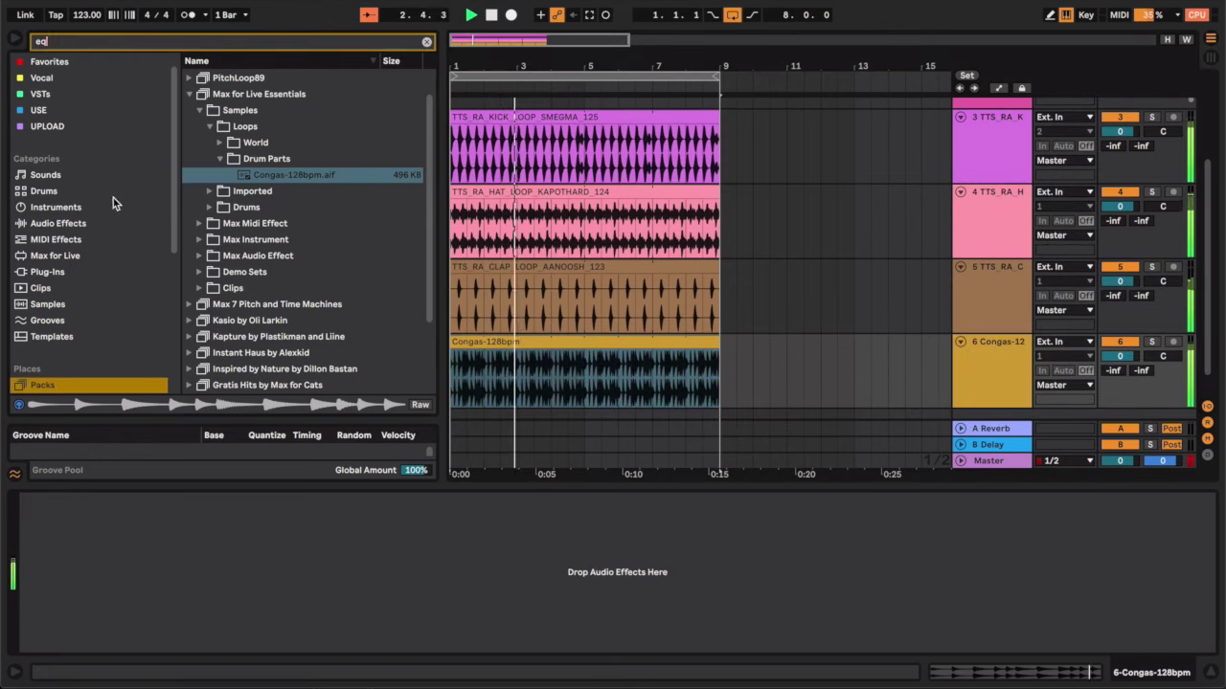
{"action": "left_click", "coordinate": [66, 306]}
{"action": "left_click", "coordinate": [69, 336]}
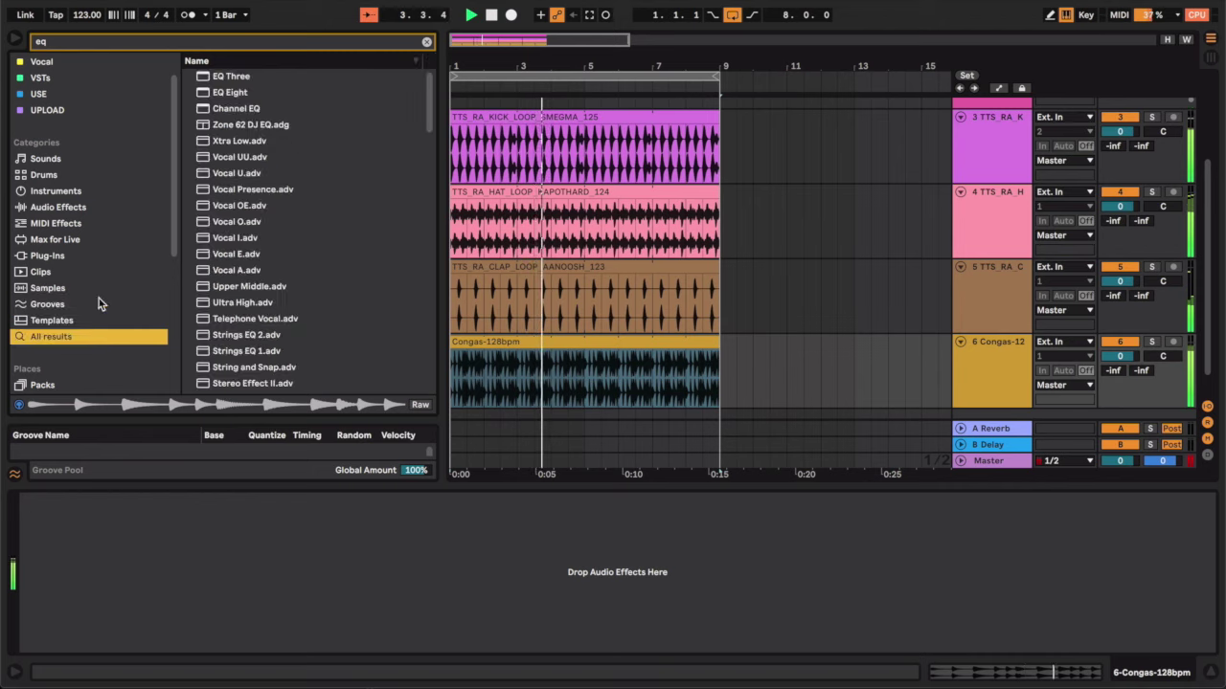
{"action": "left_click", "coordinate": [232, 92]}
{"action": "left_click_drag", "start_coordinate": [1001, 351], "coordinate": [997, 358]}
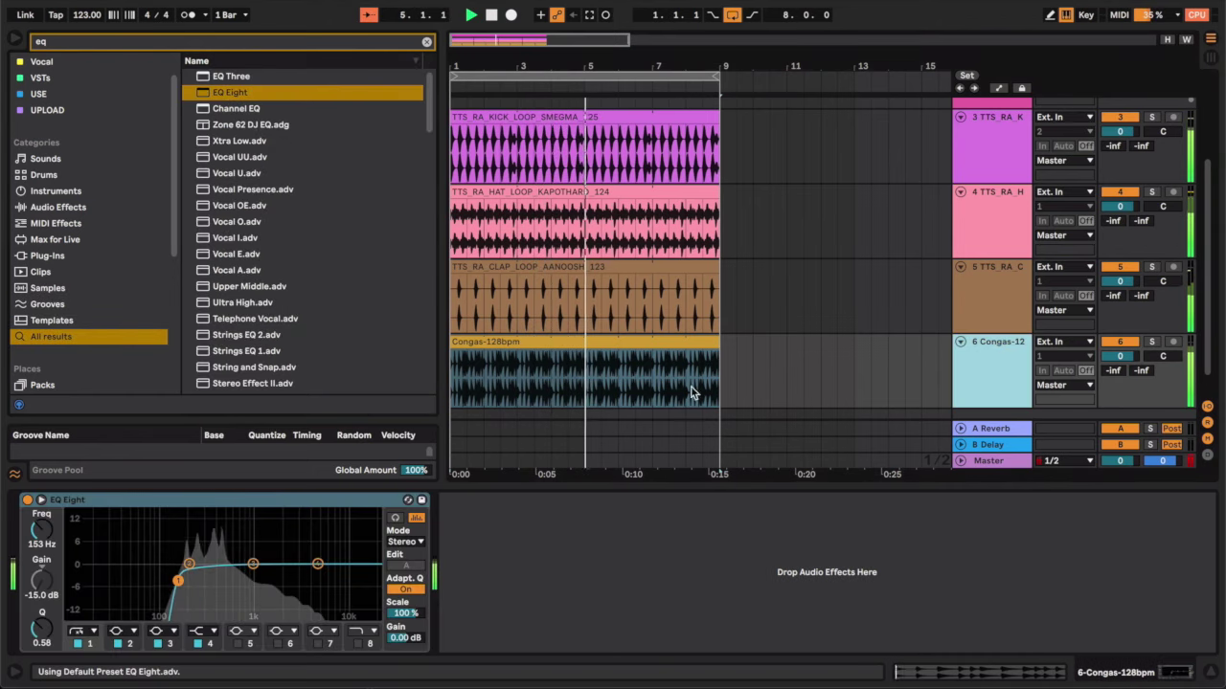
{"action": "left_click_drag", "start_coordinate": [190, 566], "coordinate": [212, 579]}
- Add an EQ Eight to the Reese Odysssey track with band 1 at 53.9 Hz and a high-cut on band 8 at 6.53 kHz
{"action": "scroll", "coordinate": [986, 239], "scroll_direction": "up", "scroll_amount": 3}
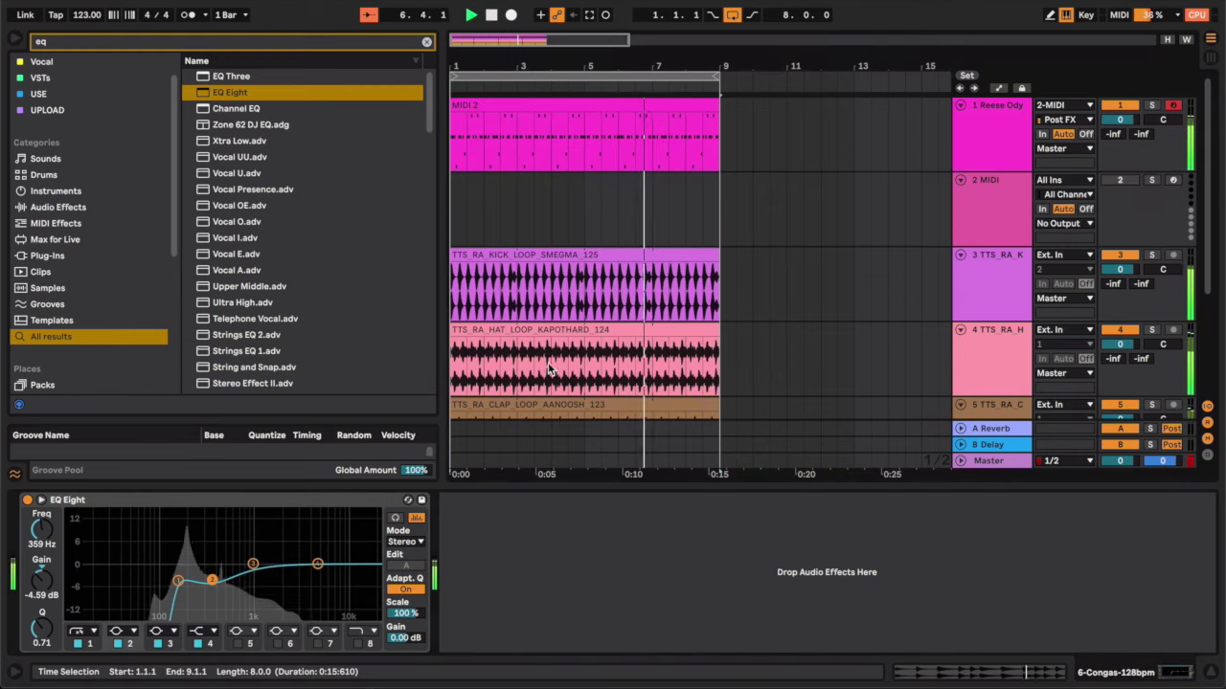
{"action": "left_click", "coordinate": [991, 134]}
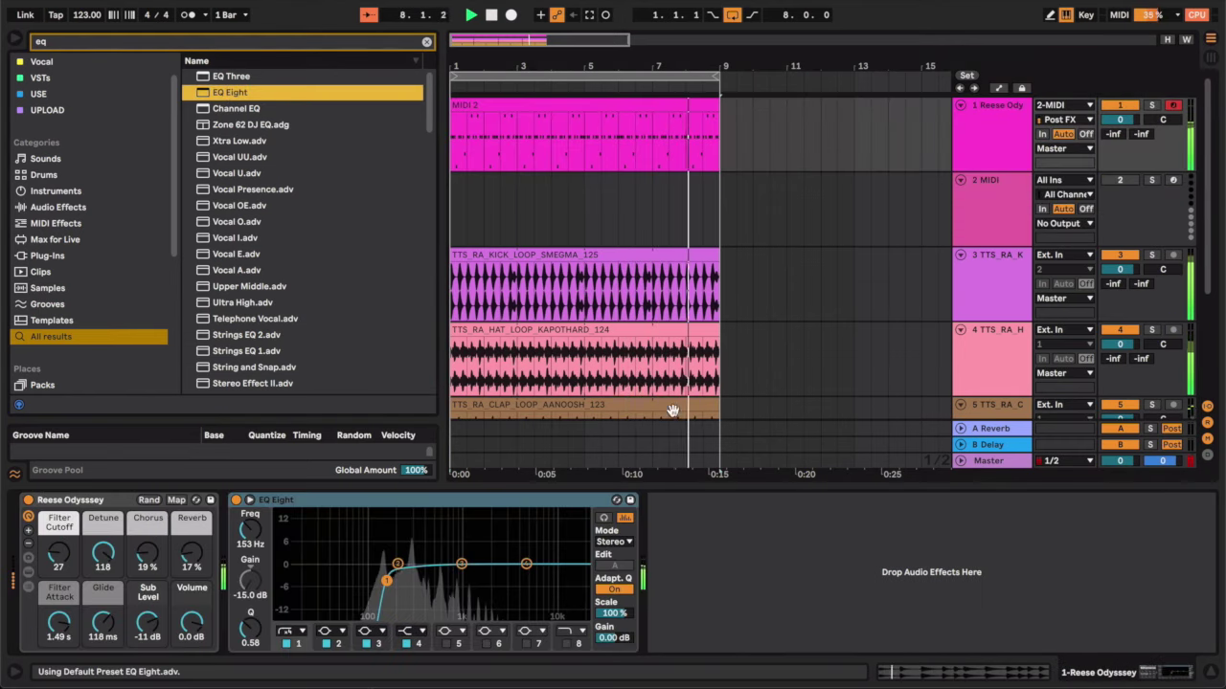
{"action": "left_click_drag", "start_coordinate": [387, 580], "coordinate": [346, 595]}
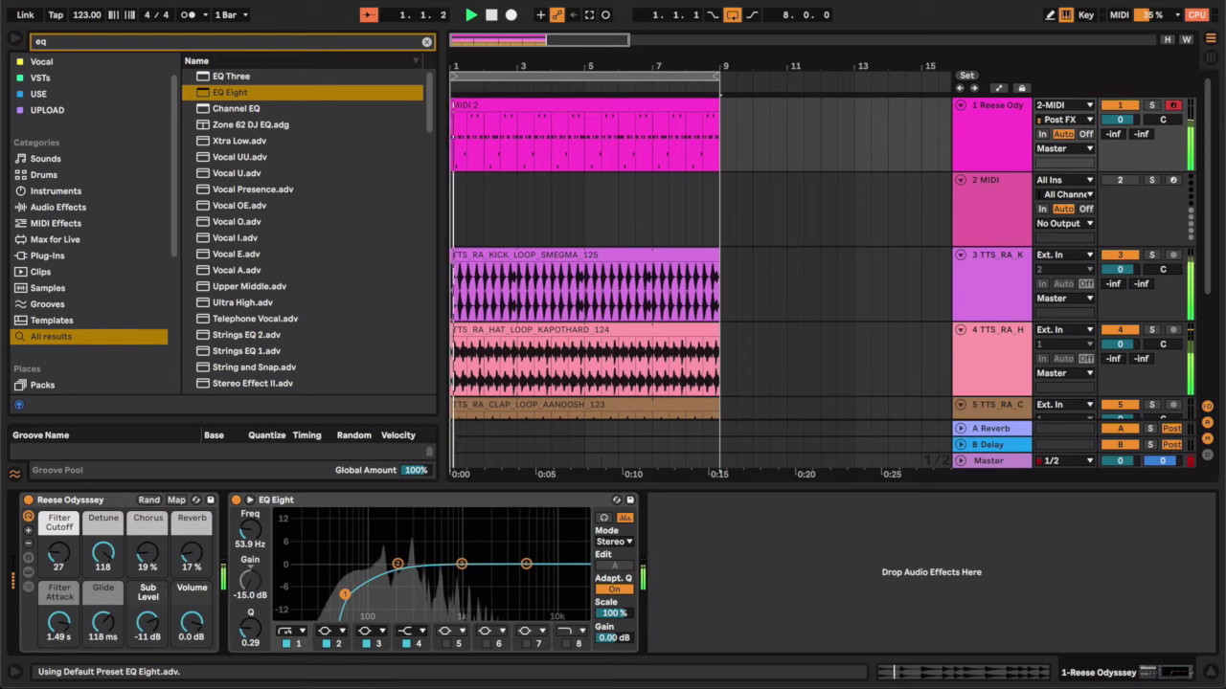
{"action": "left_click", "coordinate": [566, 643]}
{"action": "left_click_drag", "start_coordinate": [576, 577], "coordinate": [536, 577]}
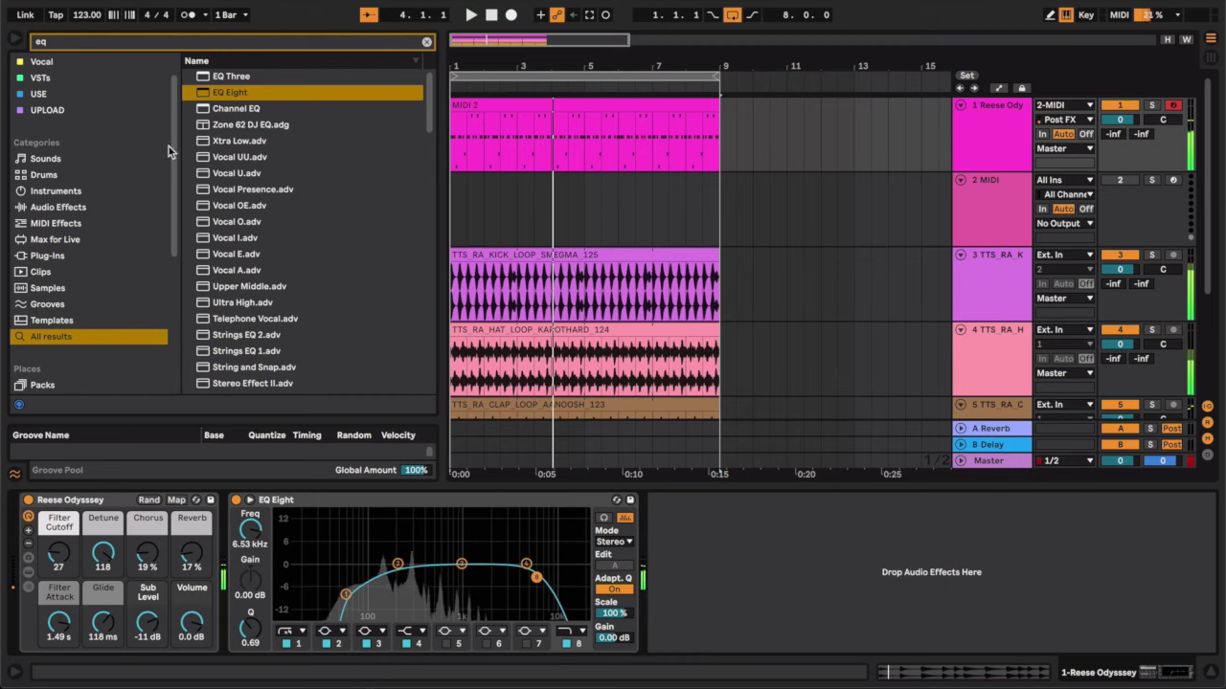
- Clear the browser search and load the 2020 Bass.adv preset from the Bass sounds onto track 2
{"action": "left_click", "coordinate": [104, 172]}
{"action": "left_click", "coordinate": [426, 43]}
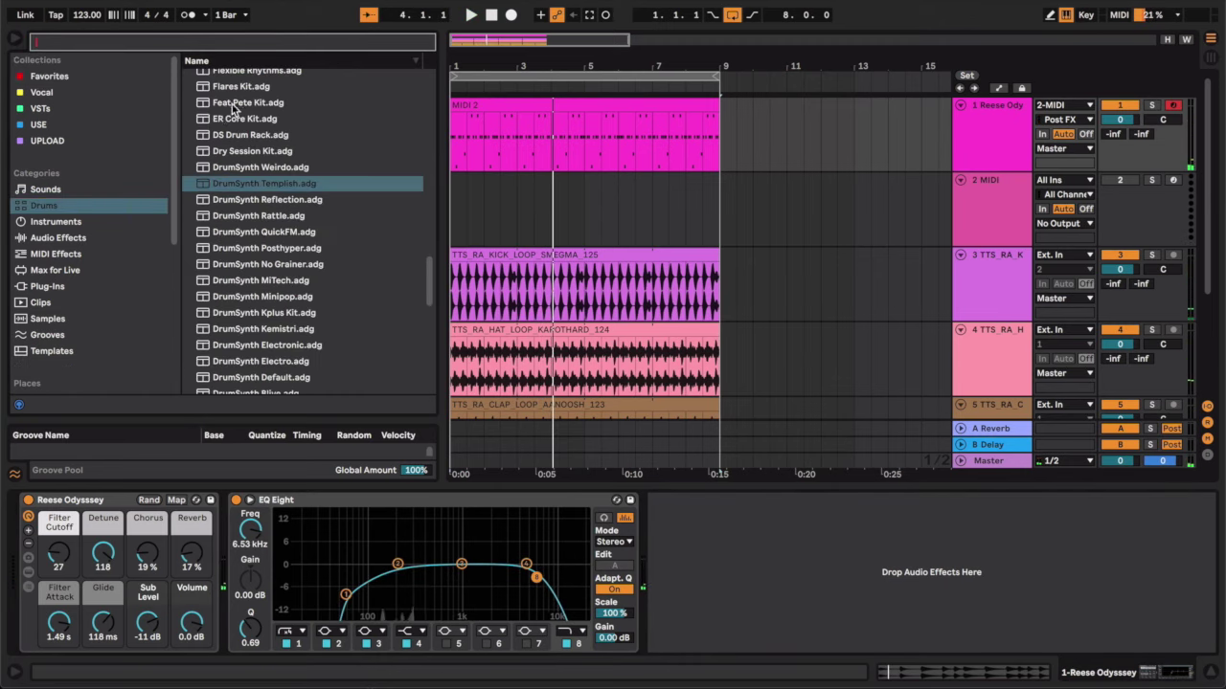
{"action": "left_click", "coordinate": [191, 78]}
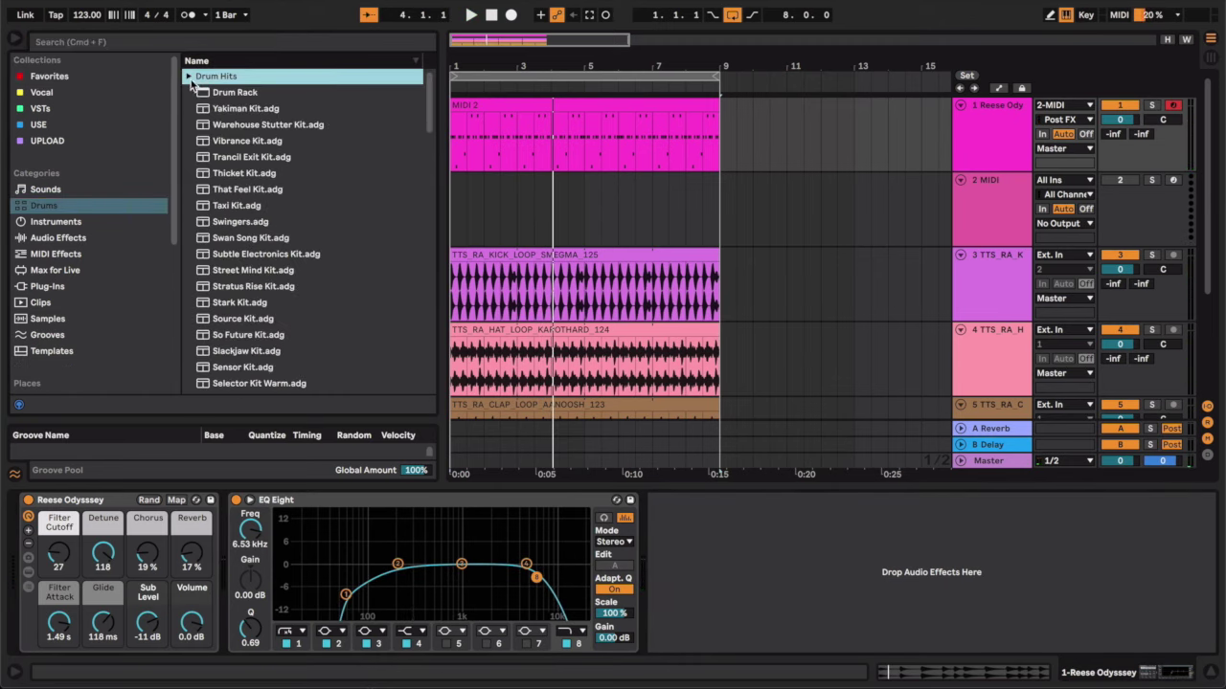
{"action": "left_click", "coordinate": [188, 78]}
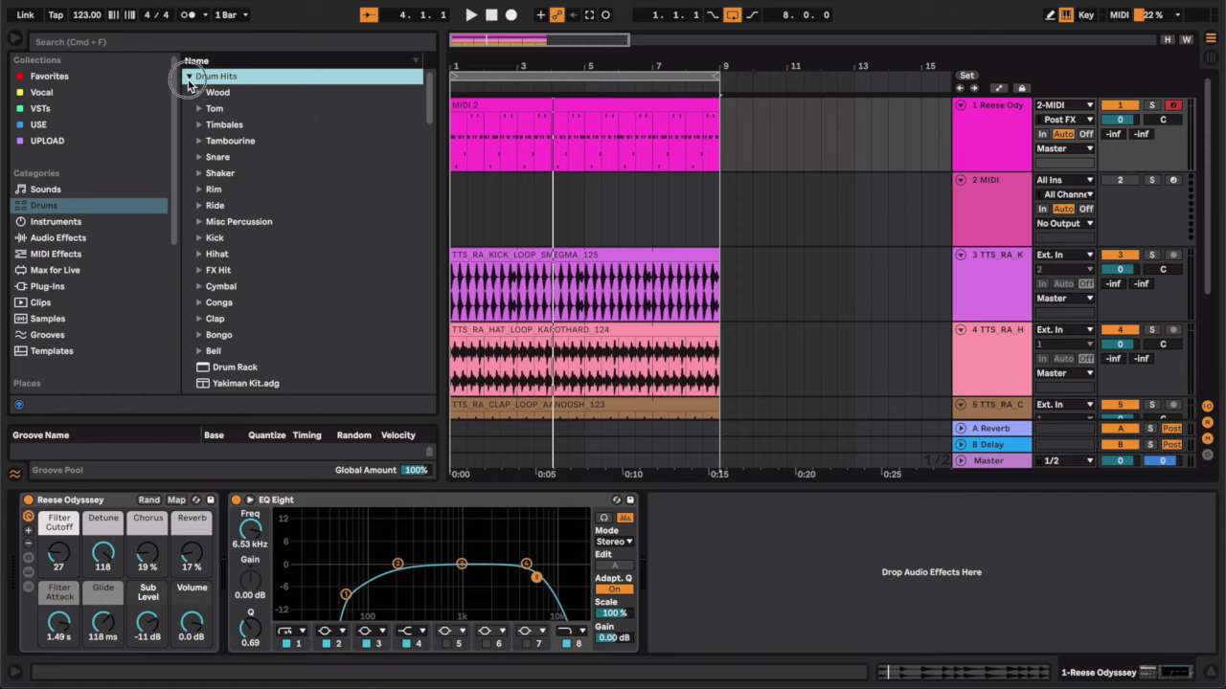
{"action": "left_click", "coordinate": [44, 221]}
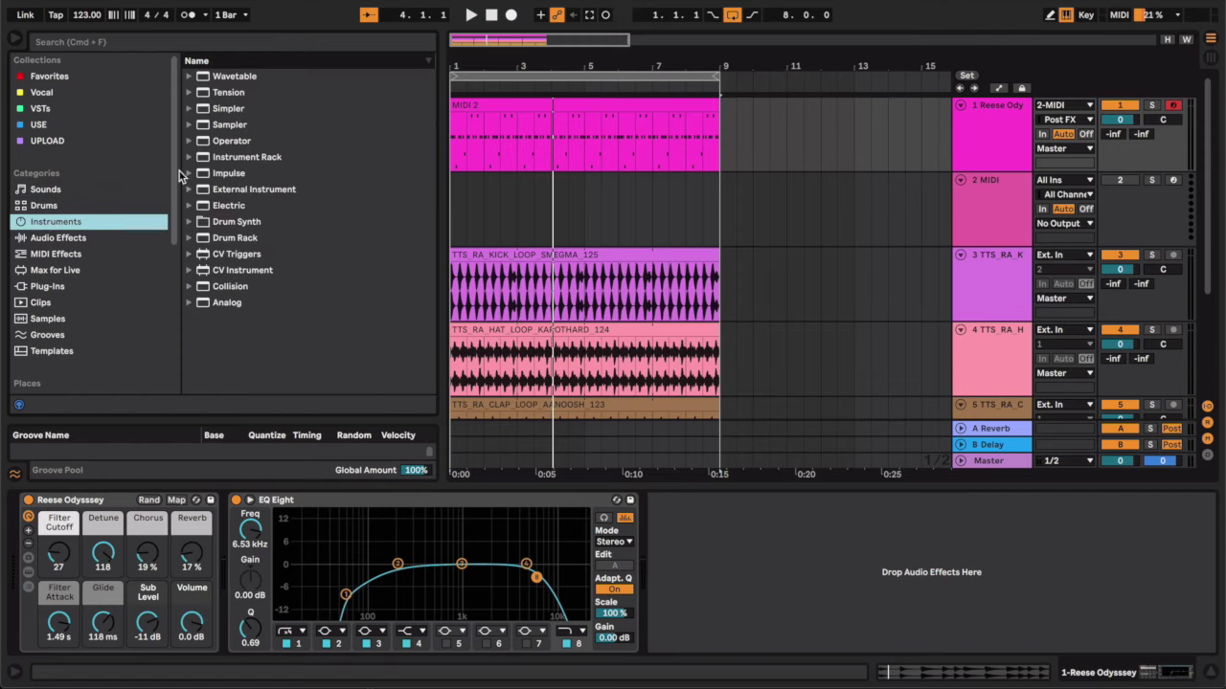
{"action": "left_click", "coordinate": [50, 189]}
{"action": "left_click", "coordinate": [234, 110]}
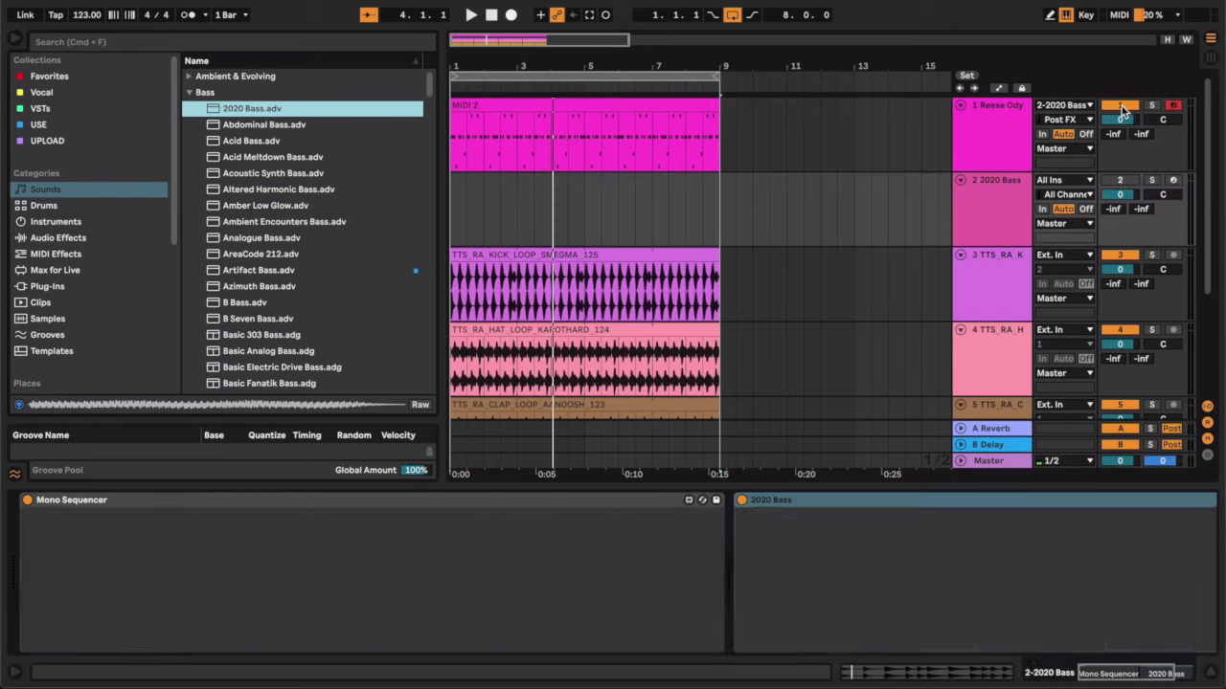
- Audition 2020 Bass with the beat and delete the Mono Sequencer from its track
{"action": "key", "text": "space"}
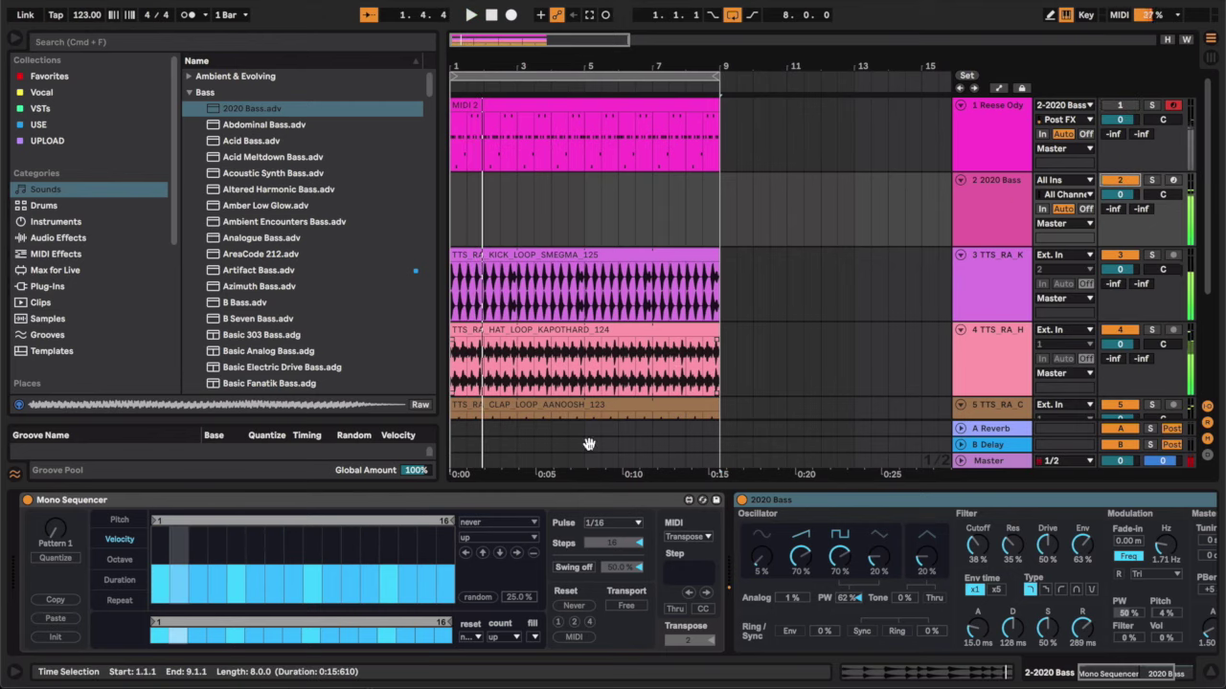
{"action": "left_click", "coordinate": [517, 512]}
{"action": "key", "text": "Delete"}
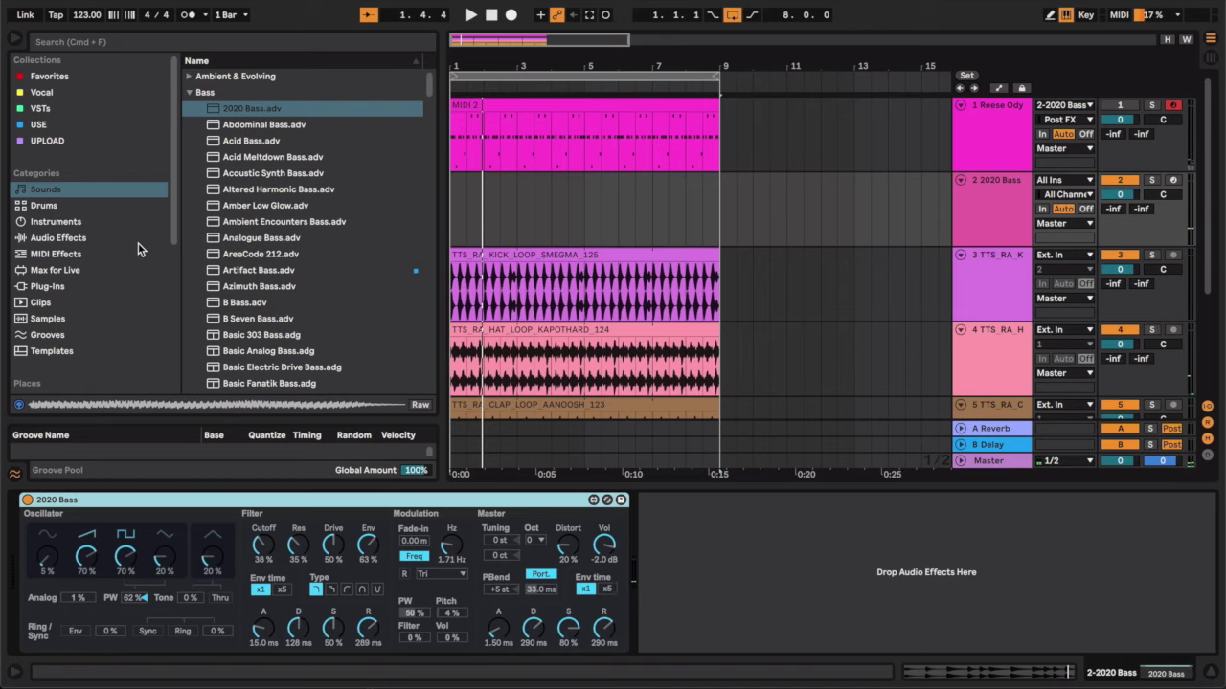
- Set the 2020 Bass first sine oscillator level to 0% and arm its track for recording
{"action": "scroll", "coordinate": [65, 356], "scroll_direction": "down", "scroll_amount": 3}
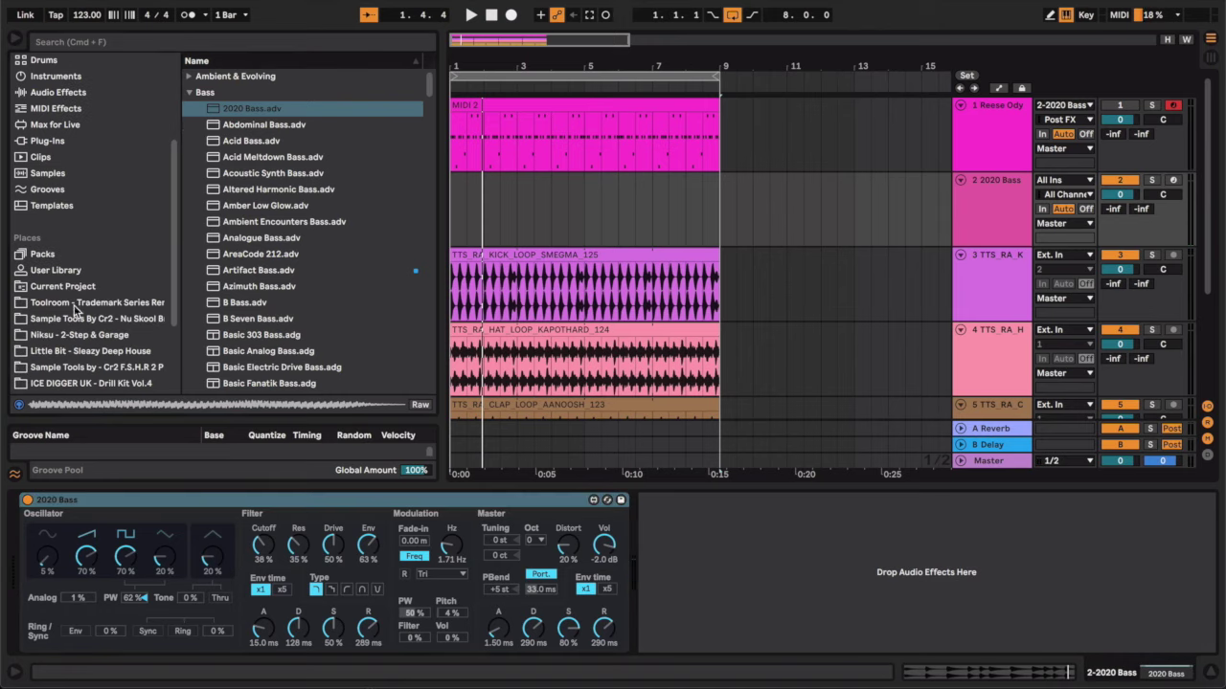
{"action": "left_click", "coordinate": [86, 255]}
{"action": "left_click", "coordinate": [88, 273]}
{"action": "left_click", "coordinate": [55, 565]}
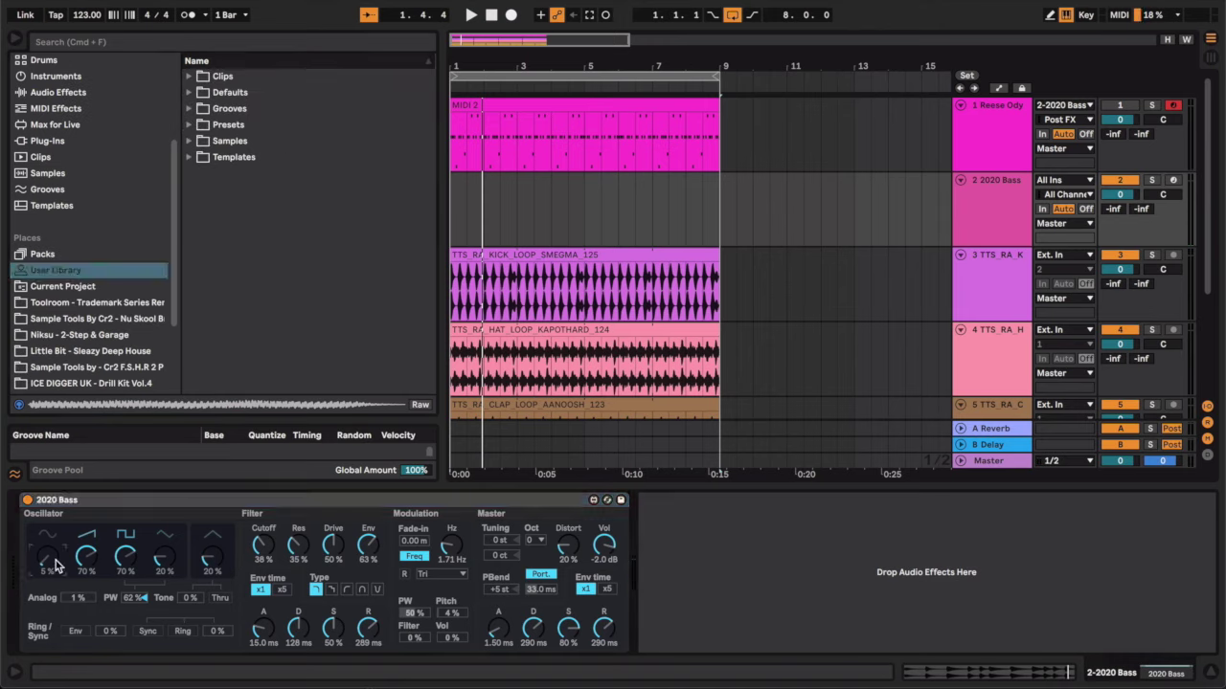
{"action": "key", "text": "space"}
{"action": "left_click_drag", "start_coordinate": [55, 565], "coordinate": [53, 574]}
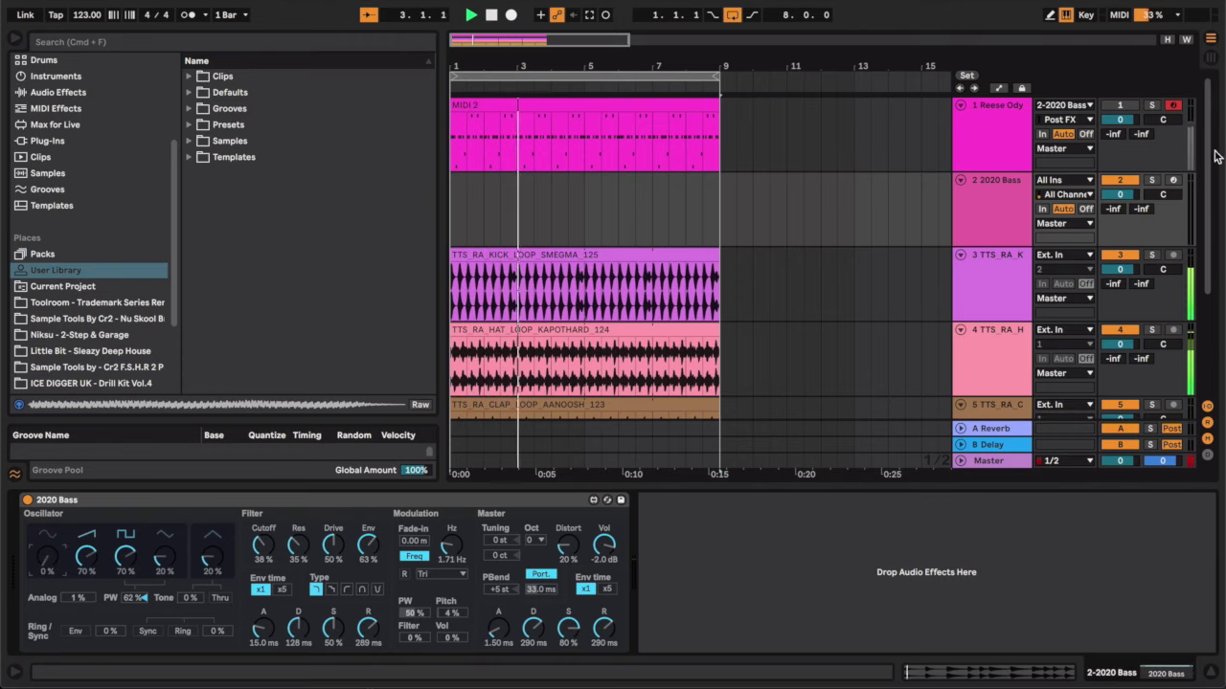
{"action": "left_click", "coordinate": [1172, 181]}
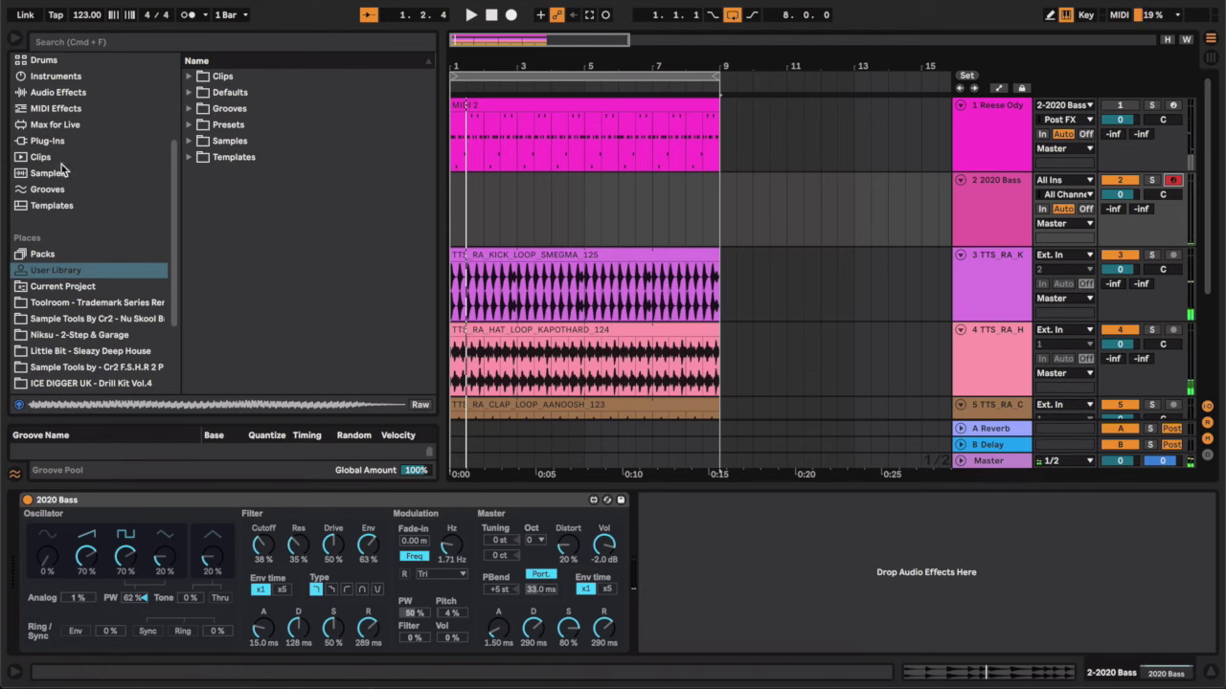
- Add the Rhythmic Probability device from the Probability Pack by Sonic Faction to the 2020 Bass track
{"action": "scroll", "coordinate": [59, 169], "scroll_direction": "up", "scroll_amount": 1}
{"action": "scroll", "coordinate": [60, 168], "scroll_direction": "down", "scroll_amount": 2}
{"action": "left_click", "coordinate": [50, 196]}
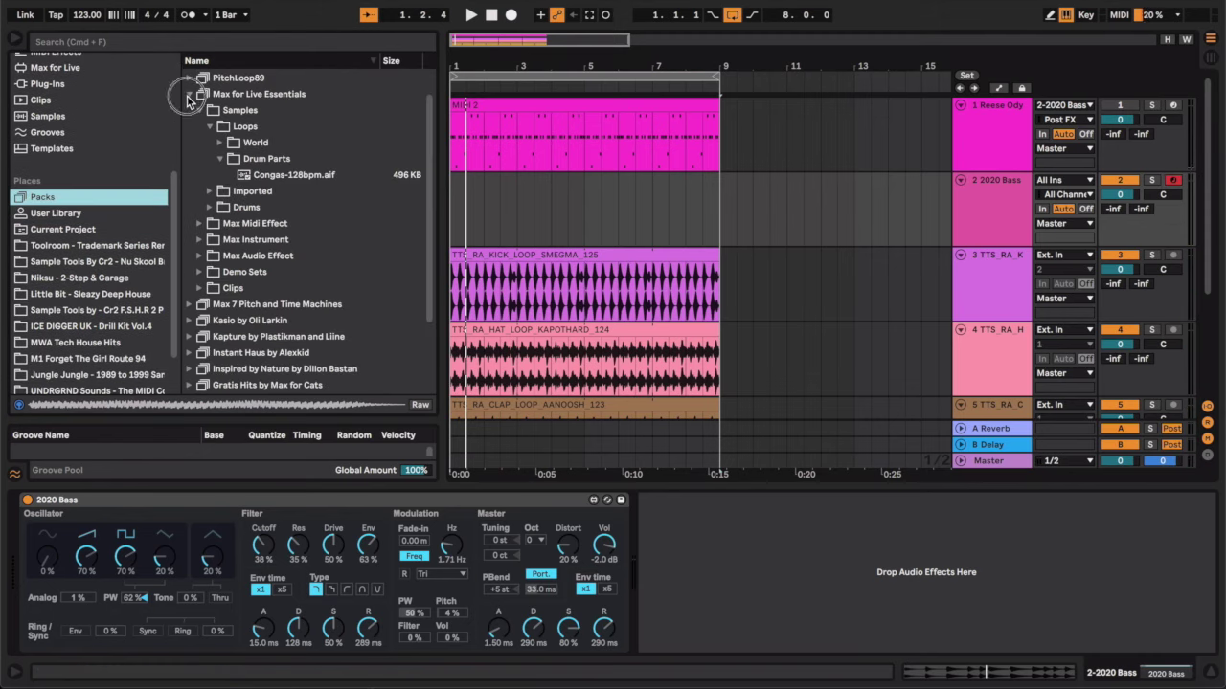
{"action": "left_click", "coordinate": [190, 96]}
{"action": "left_click", "coordinate": [191, 110]}
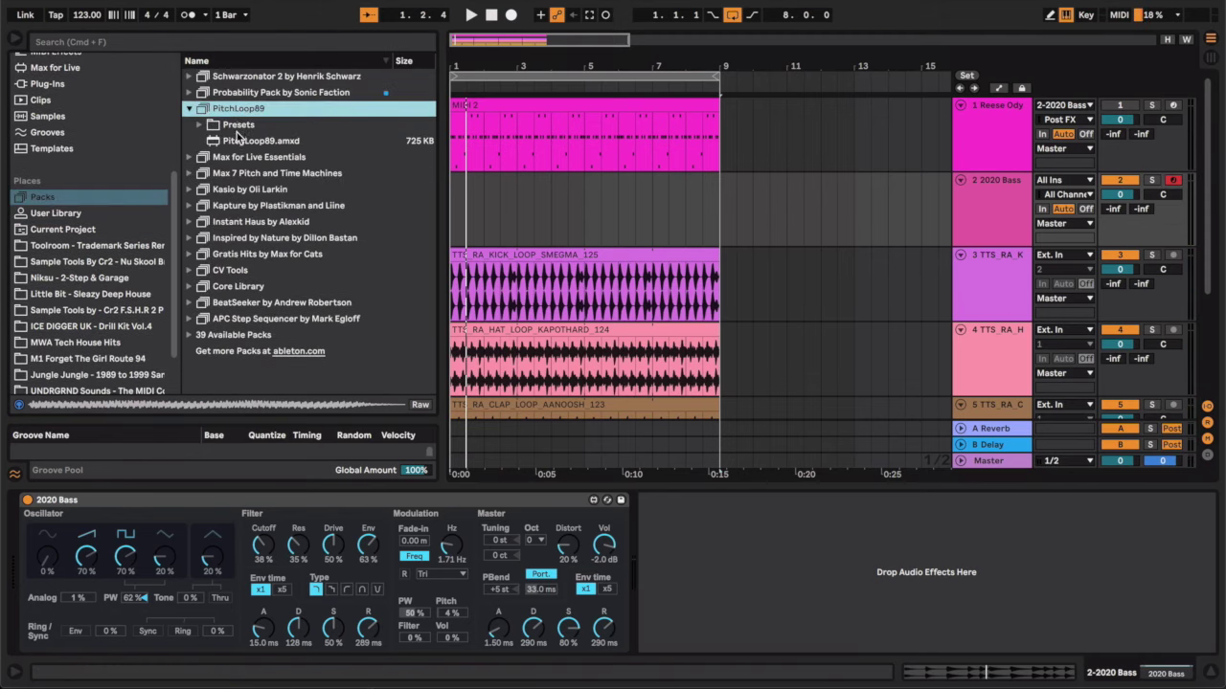
{"action": "left_click", "coordinate": [190, 93]}
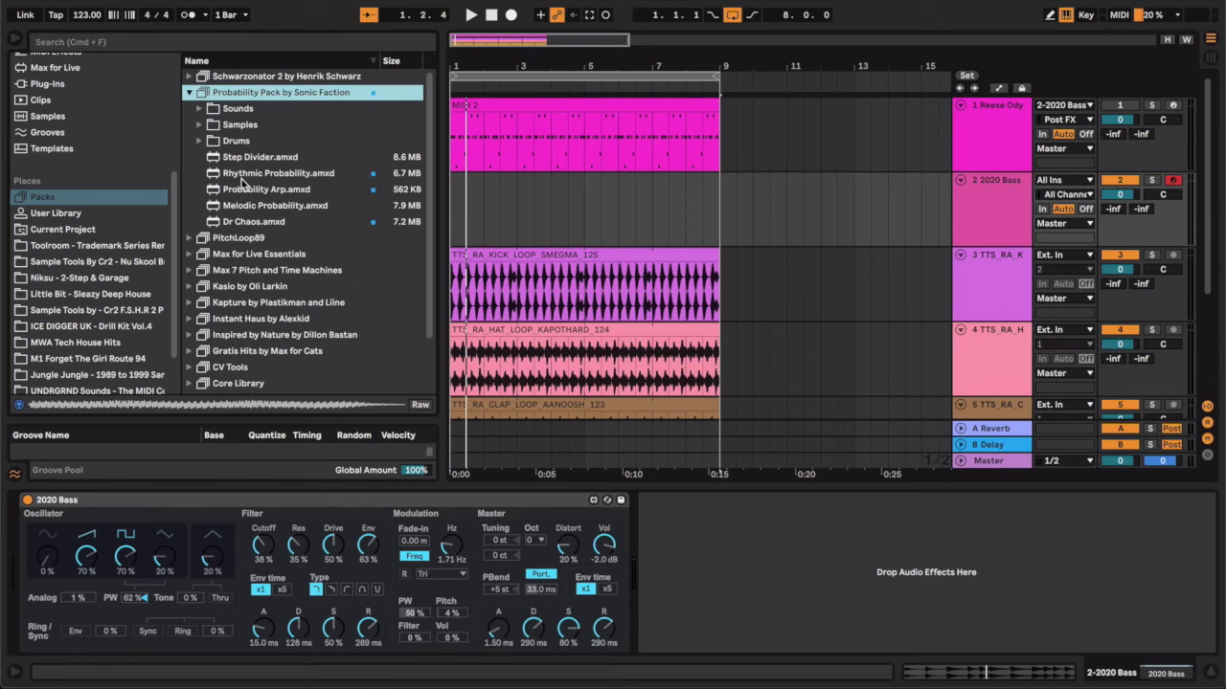
{"action": "left_click_drag", "start_coordinate": [256, 178], "coordinate": [531, 212]}
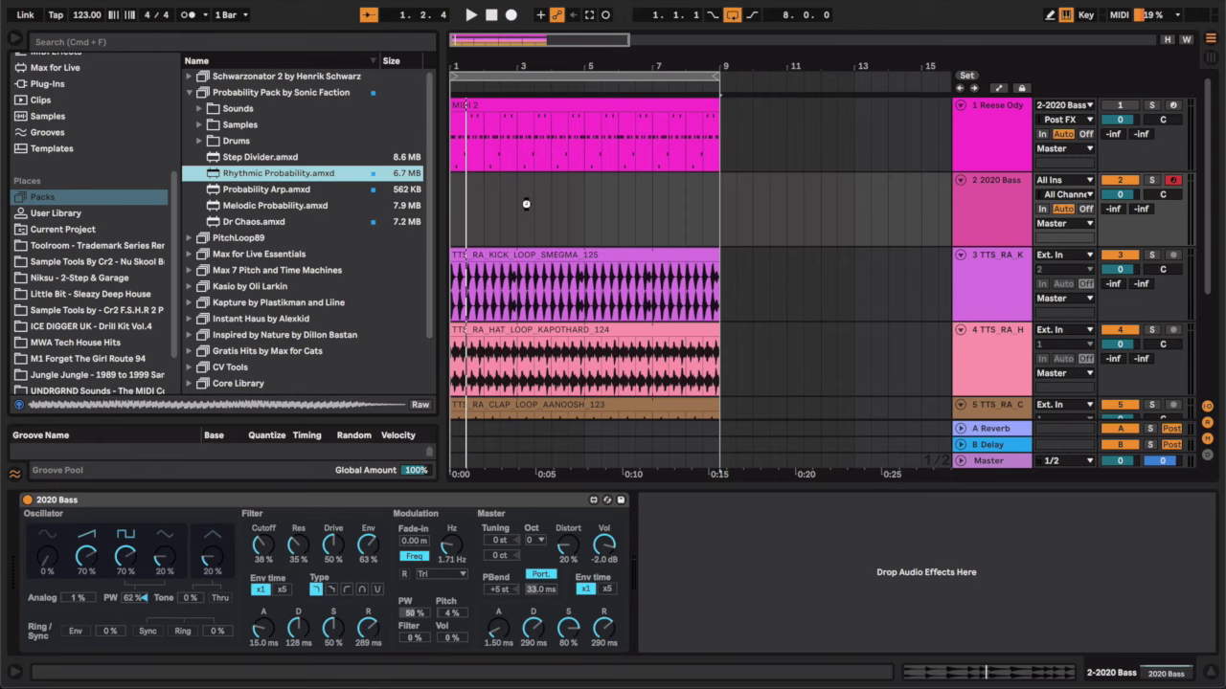
- During playback, program Rhythmic Probability notes on steps 1, 4, 6 and 8, in grid rows 8, 5, 3 and 2 from the top
{"action": "key", "text": "space"}
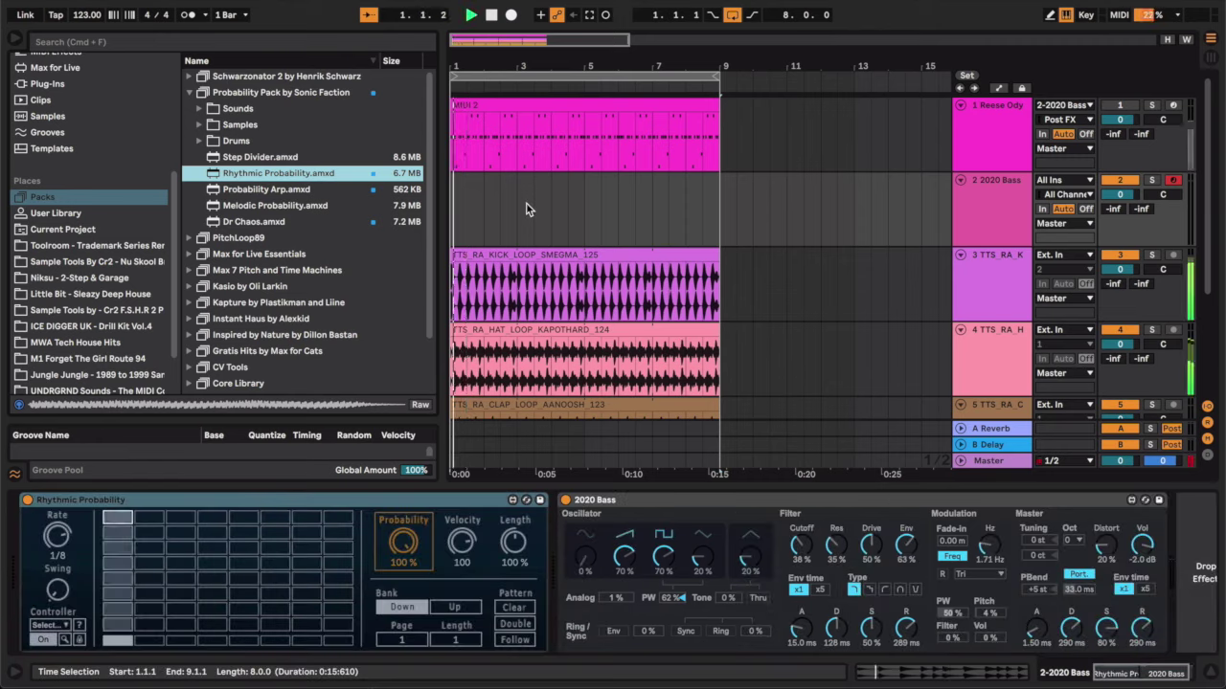
{"action": "left_click", "coordinate": [113, 521]}
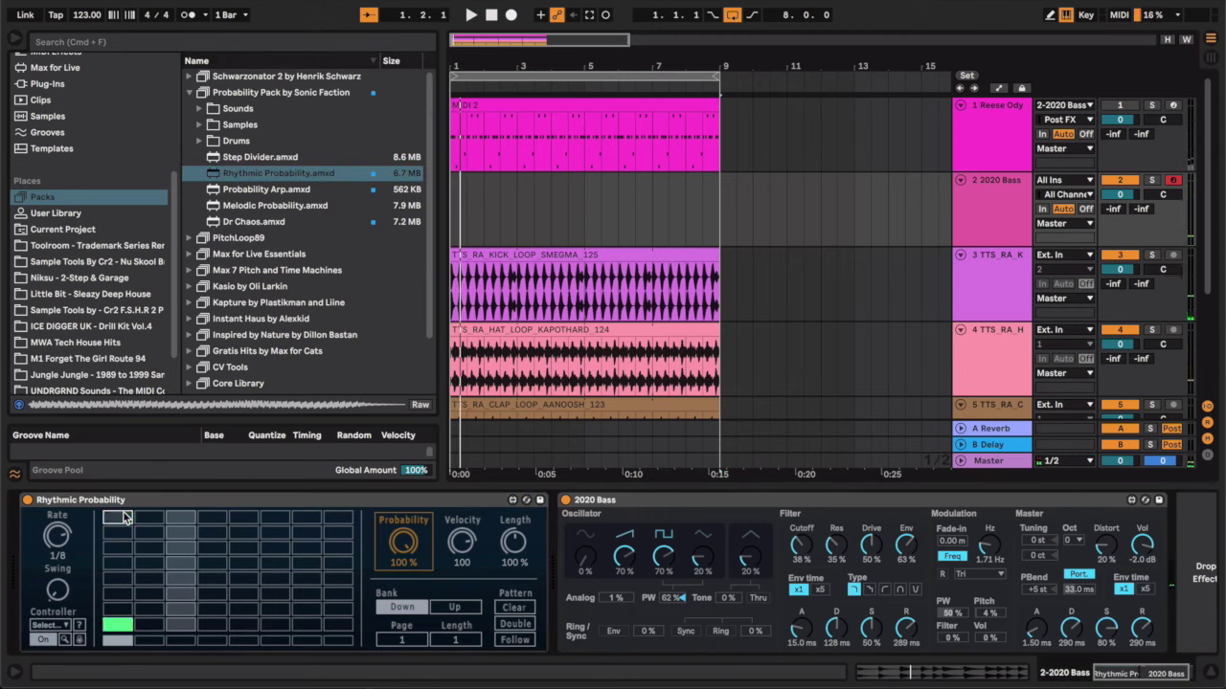
{"action": "left_click", "coordinate": [287, 553]}
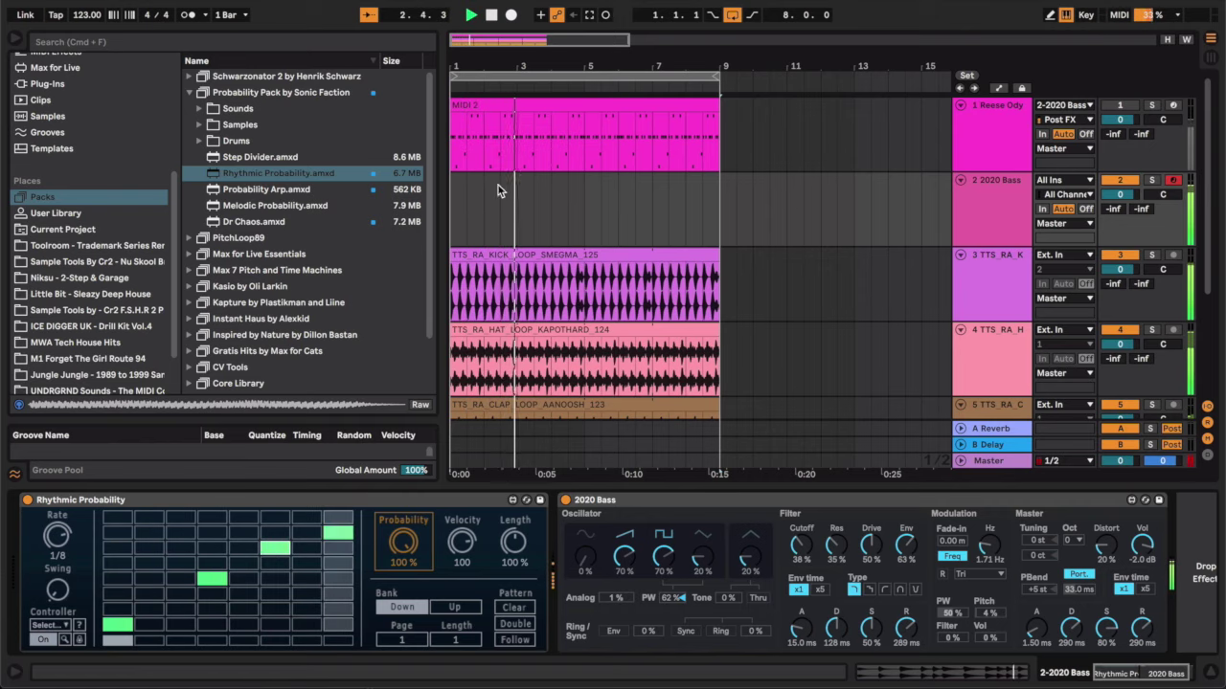
- Try a note on the second step of the Rhythmic Probability pattern at two different heights, and remove it
{"action": "left_click", "coordinate": [150, 610]}
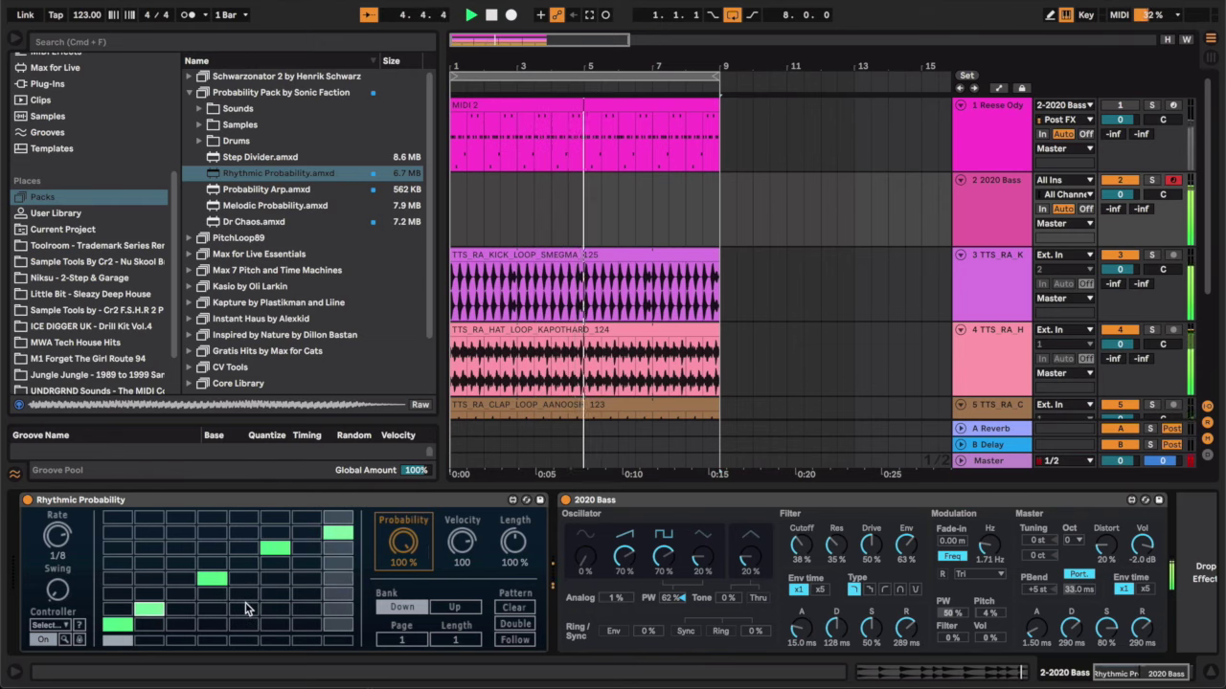
{"action": "left_click", "coordinate": [145, 618]}
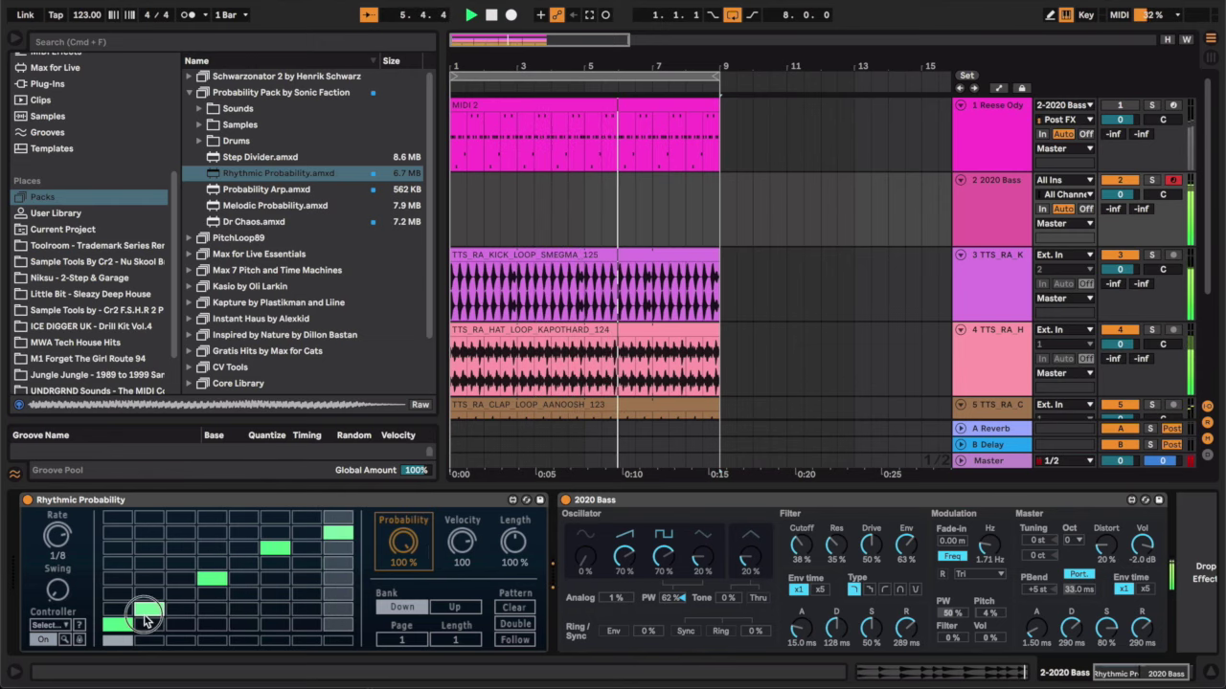
{"action": "left_click", "coordinate": [149, 624]}
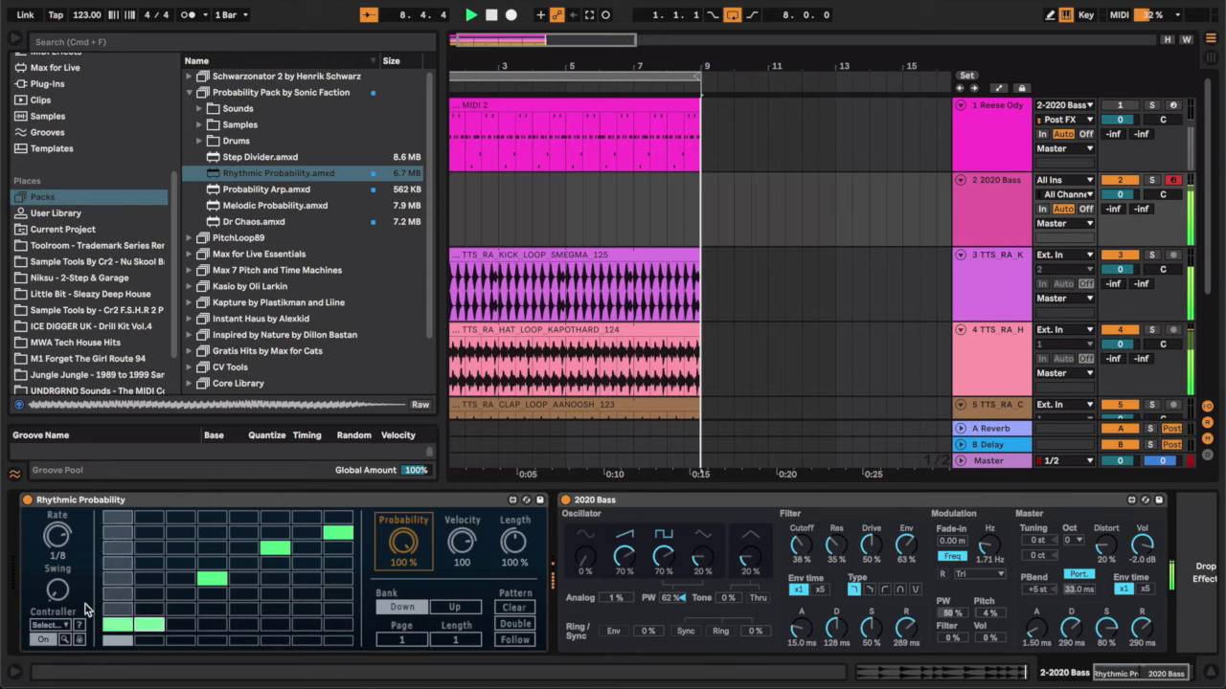
{"action": "left_click", "coordinate": [156, 622]}
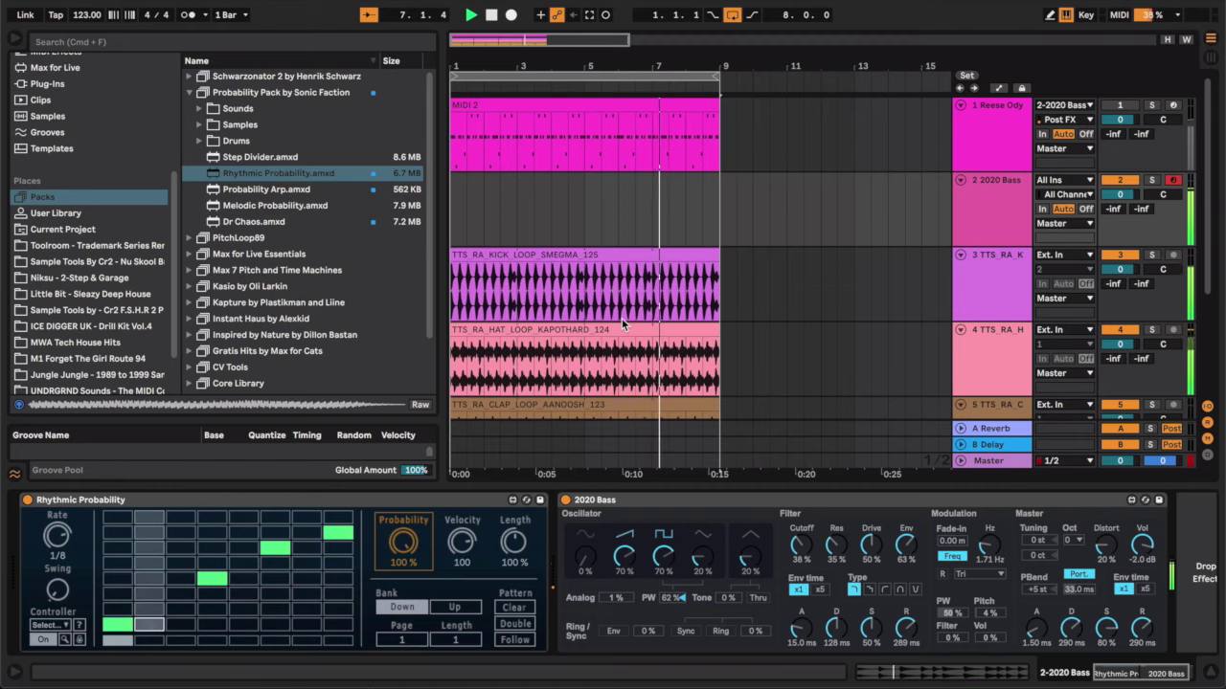
- Set the 2020 Bass first sine oscillator level to 56% and the distortion to 0%, keeping the octave at 0
{"action": "left_click_drag", "start_coordinate": [587, 555], "coordinate": [587, 489]}
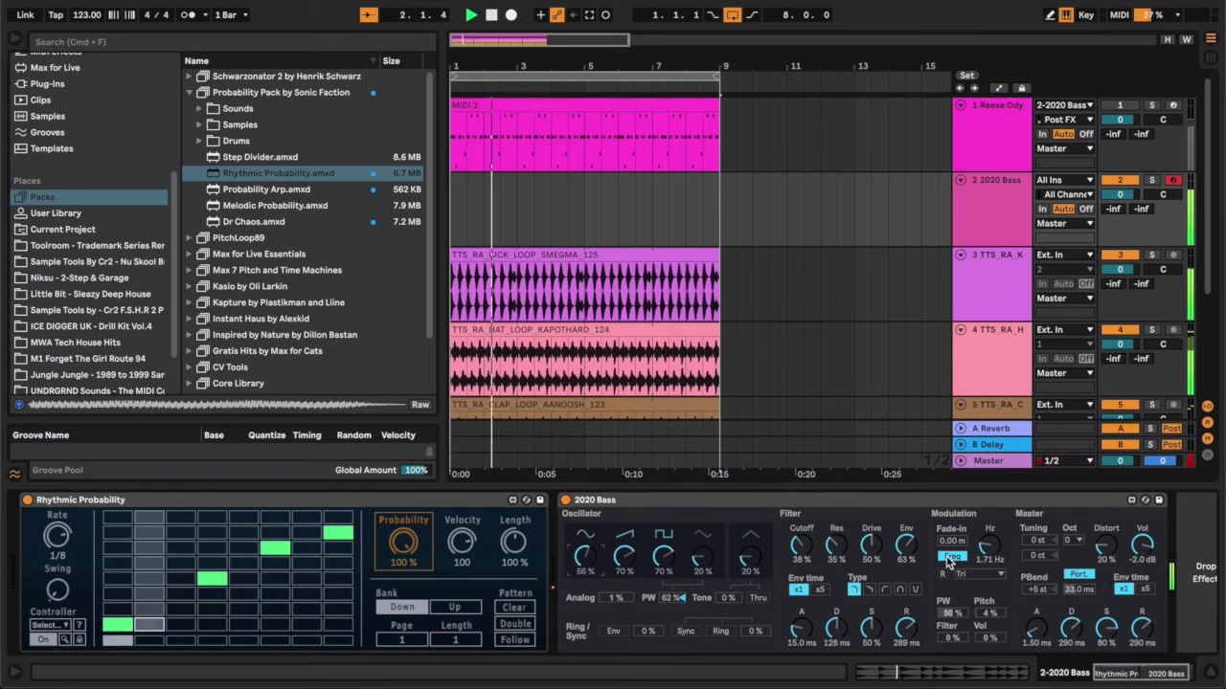
{"action": "mouse_move", "coordinate": [1104, 547]}
{"action": "left_mouse_down"}
{"action": "mouse_move", "coordinate": [1099, 525]}
{"action": "mouse_move", "coordinate": [1104, 563]}
{"action": "left_mouse_up"}
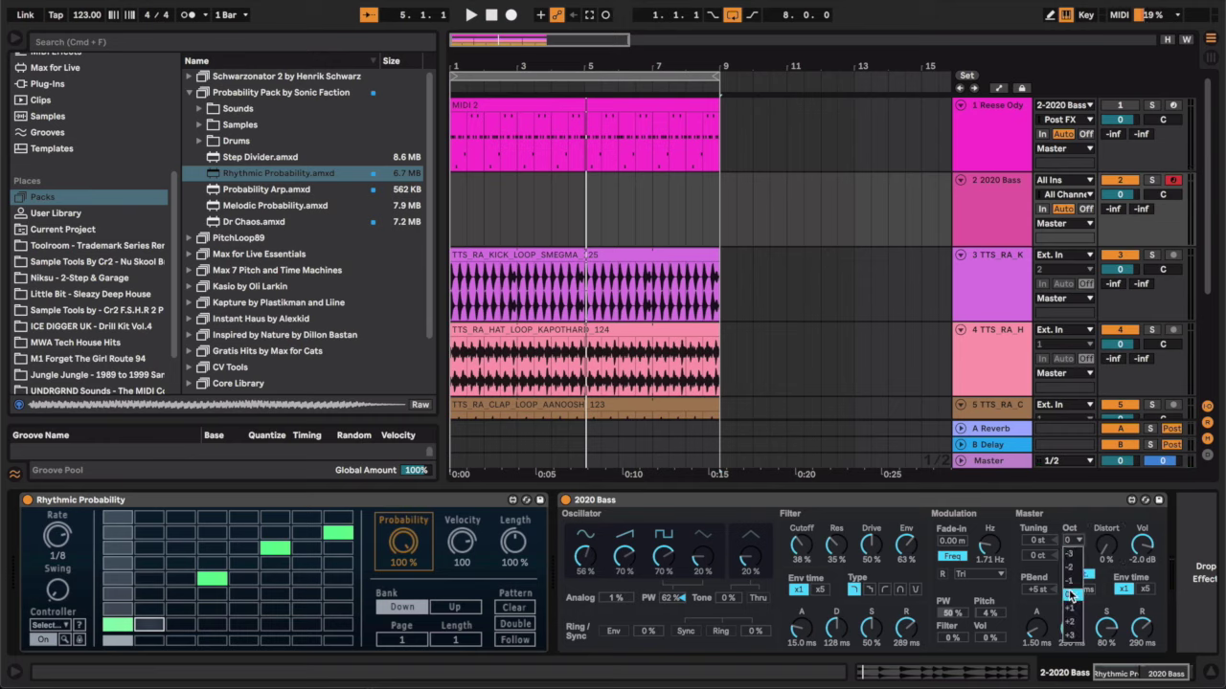
{"action": "left_click", "coordinate": [1078, 575]}
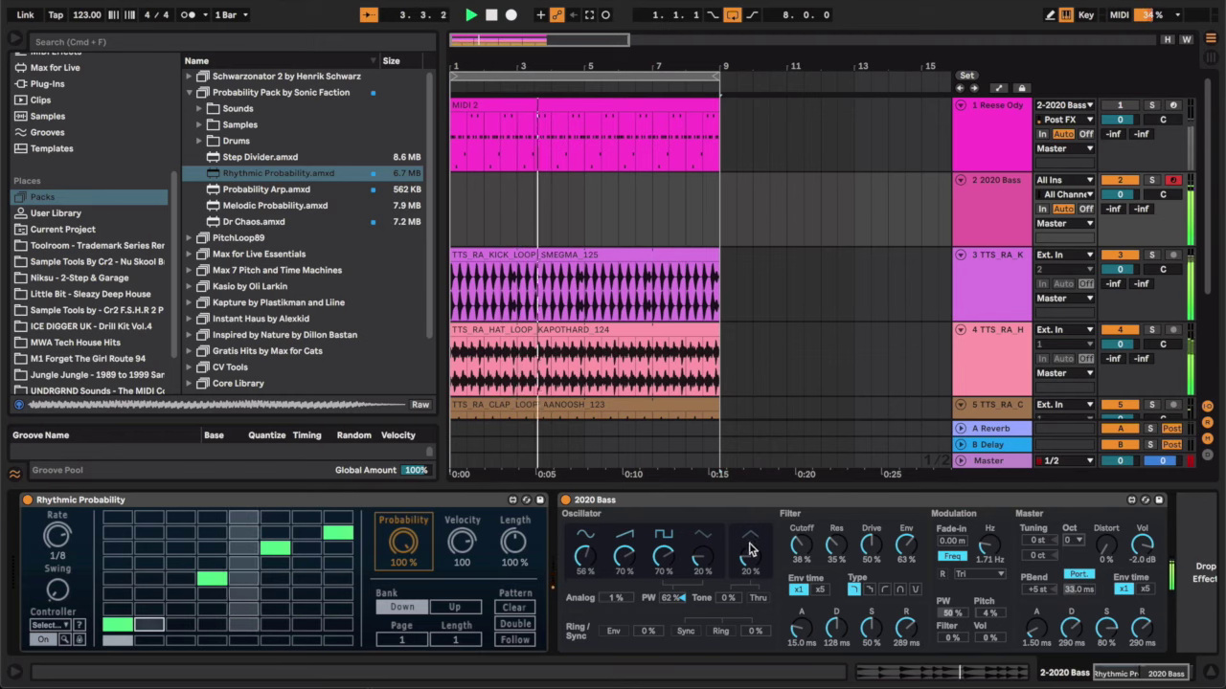
- Set the 2020 Bass oscillator levels to 30% saw, 41% square, 0% fourth and 17% fifth, and stop playback
{"action": "left_click_drag", "start_coordinate": [664, 558], "coordinate": [707, 611]}
{"action": "left_click_drag", "start_coordinate": [625, 552], "coordinate": [626, 598]}
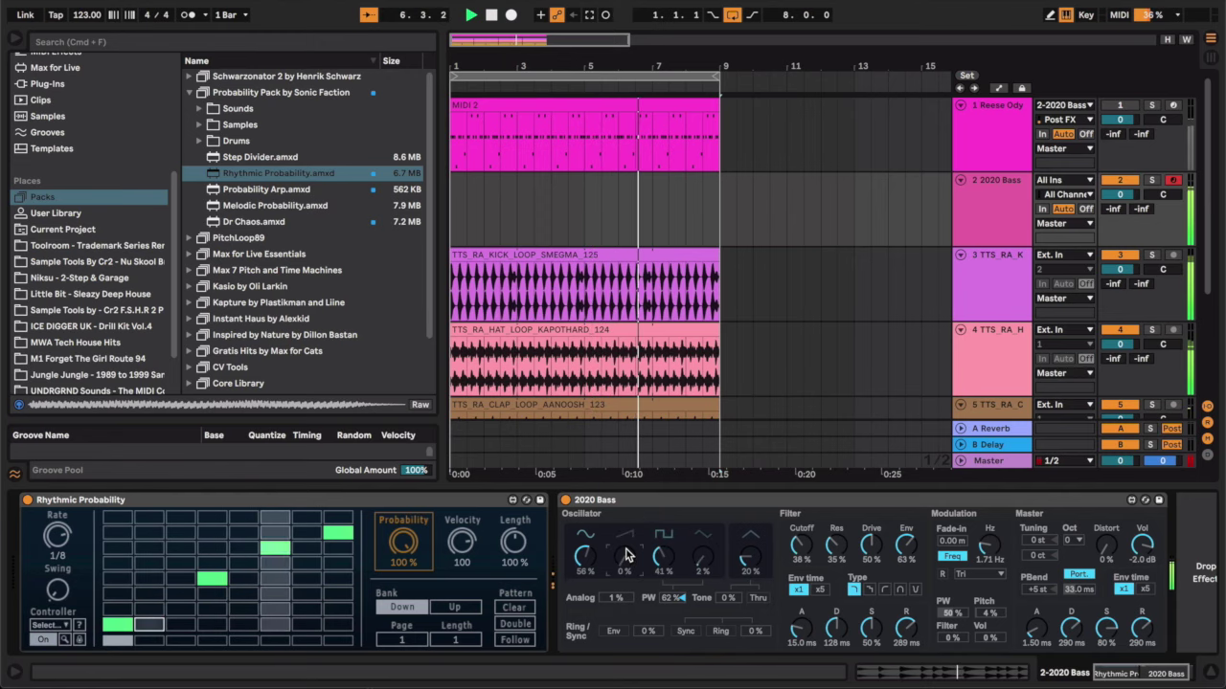
{"action": "left_click_drag", "start_coordinate": [717, 560], "coordinate": [715, 531]}
{"action": "left_click_drag", "start_coordinate": [623, 557], "coordinate": [622, 505]}
{"action": "left_click_drag", "start_coordinate": [705, 557], "coordinate": [709, 569]}
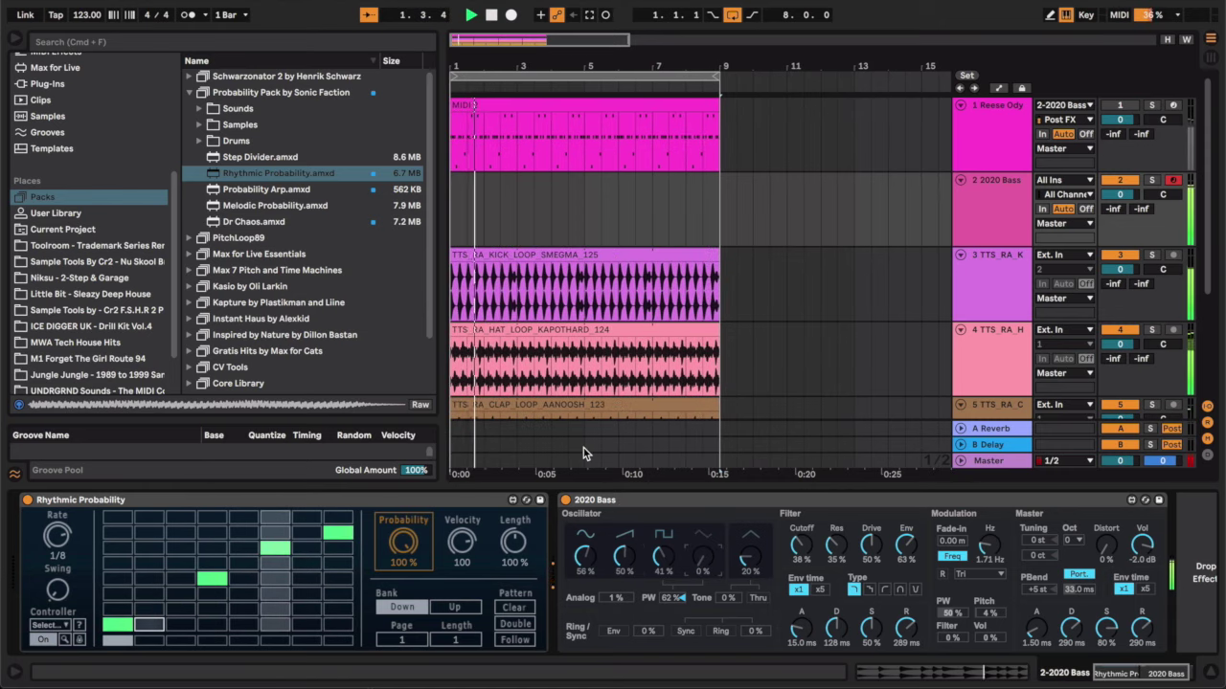
{"action": "left_click_drag", "start_coordinate": [621, 562], "coordinate": [621, 577]}
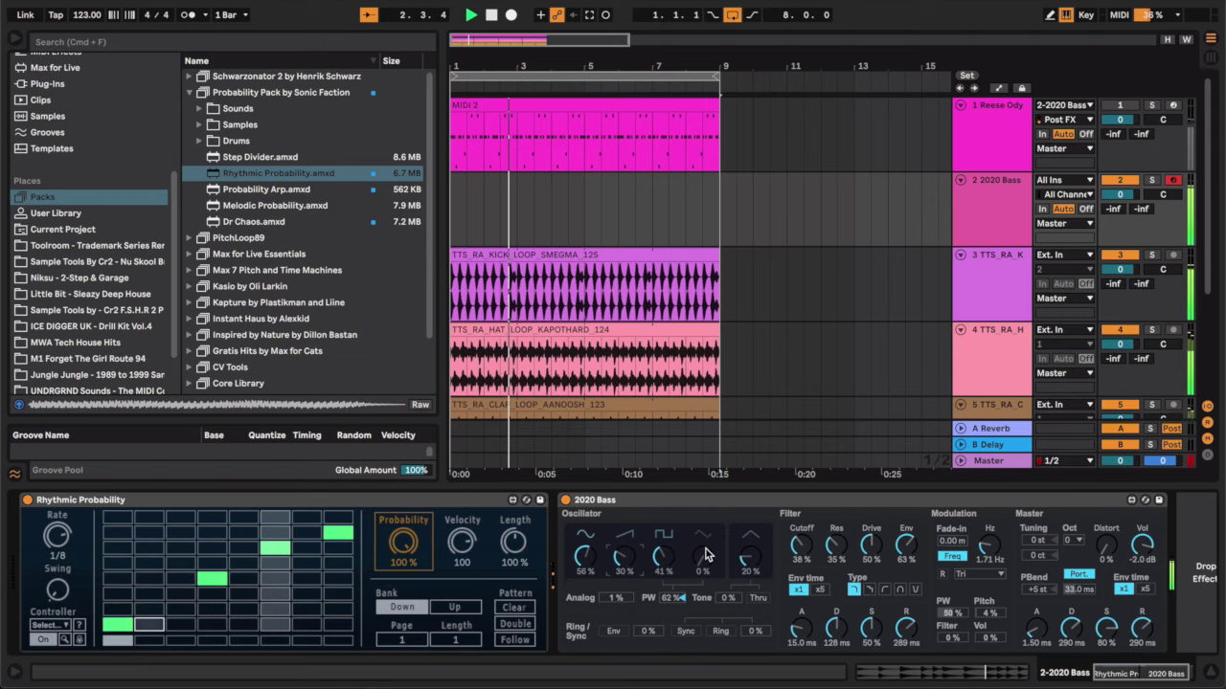
{"action": "left_click_drag", "start_coordinate": [747, 556], "coordinate": [747, 549]}
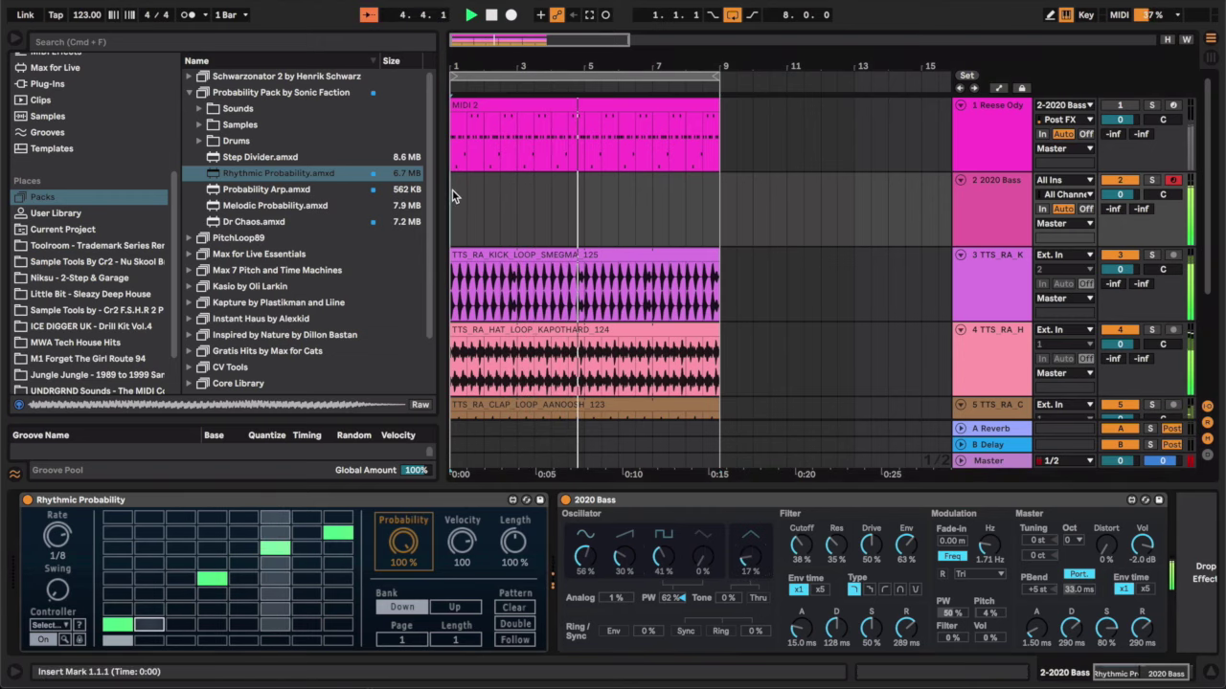
{"action": "key", "text": "space"}
- Insert an audio track below 2020 Bass, take its input from 2-2020 Bass, and arm it for recording
{"action": "right_click", "coordinate": [975, 212]}
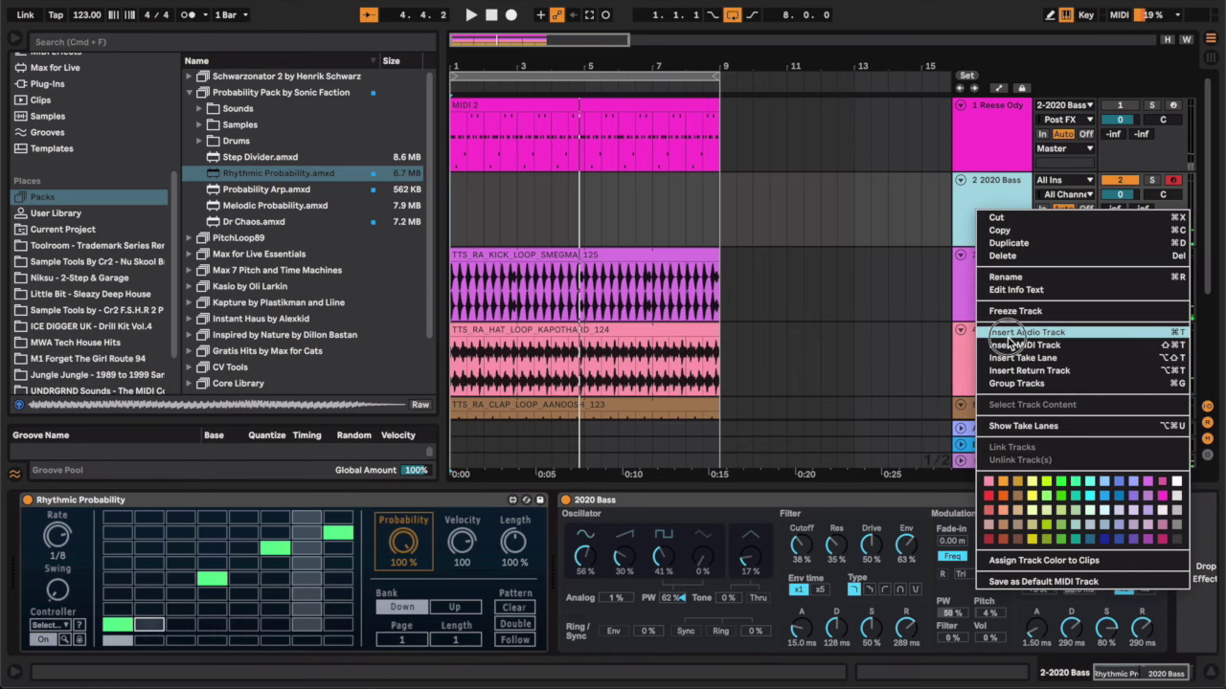
{"action": "key", "text": "super+t"}
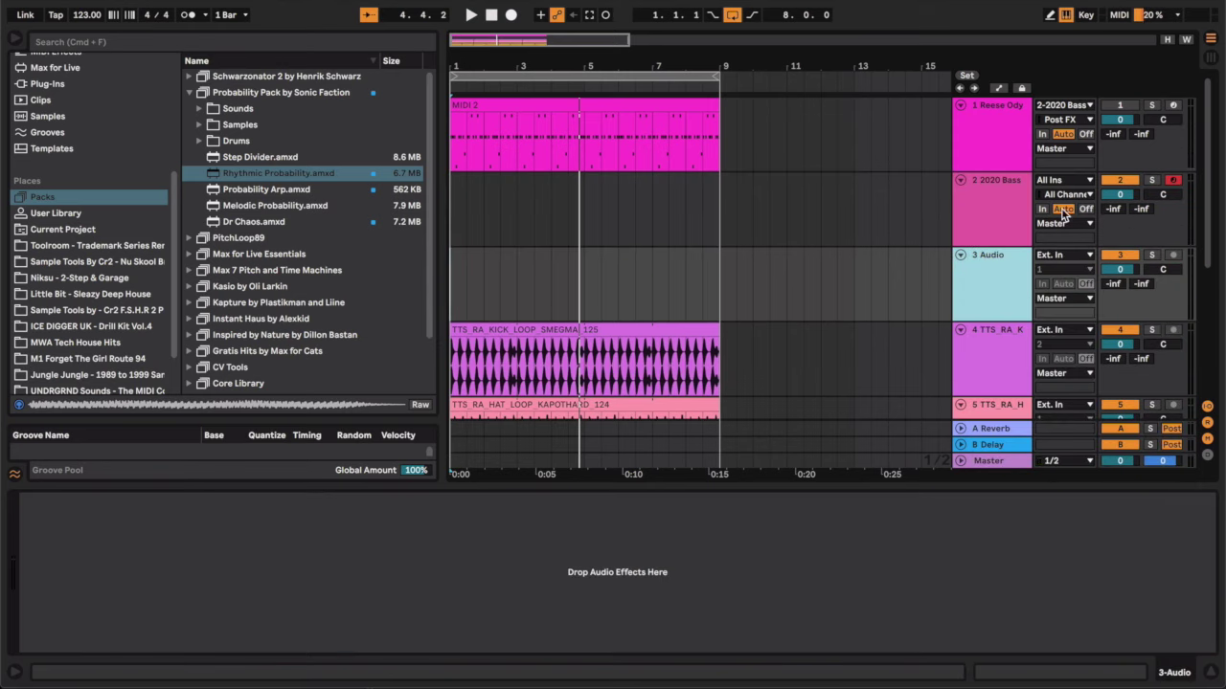
{"action": "left_click", "coordinate": [1007, 213]}
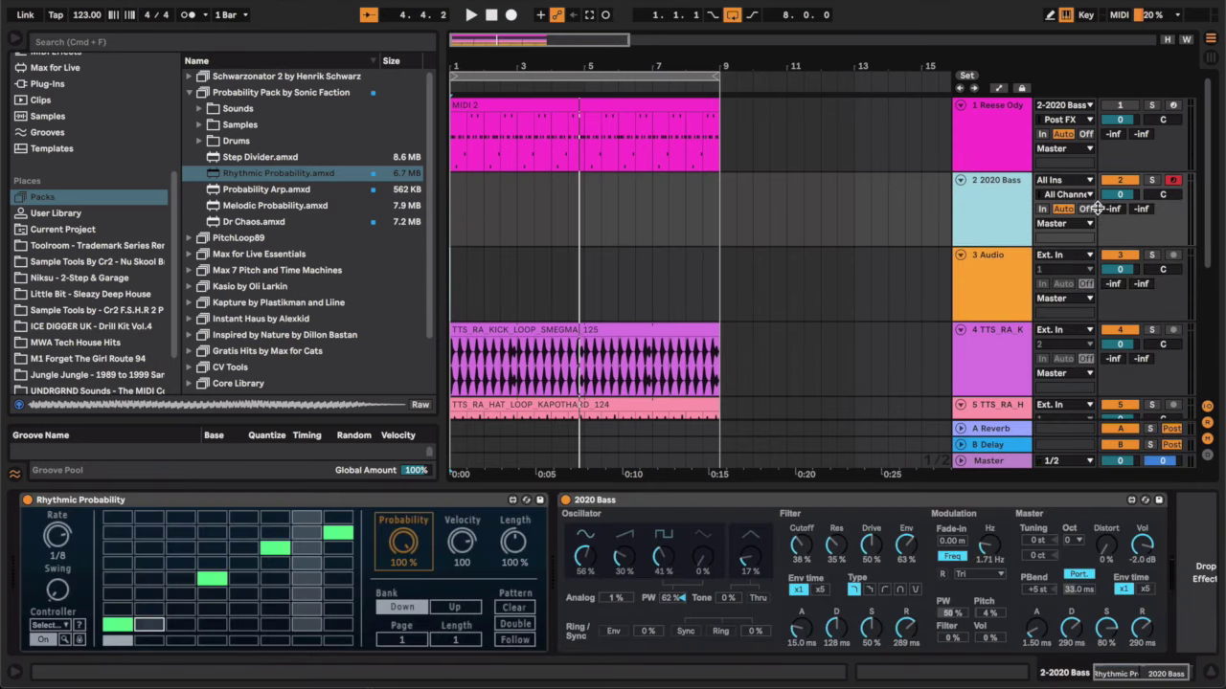
{"action": "left_click", "coordinate": [1060, 256]}
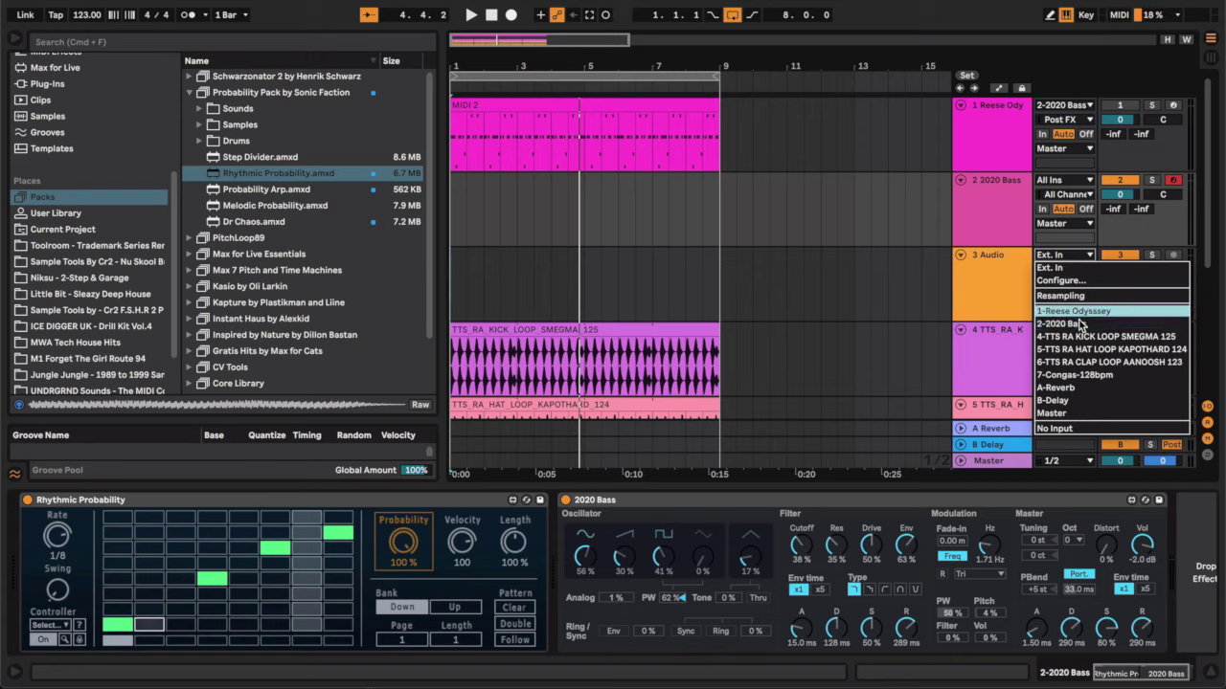
{"action": "left_click", "coordinate": [1081, 325]}
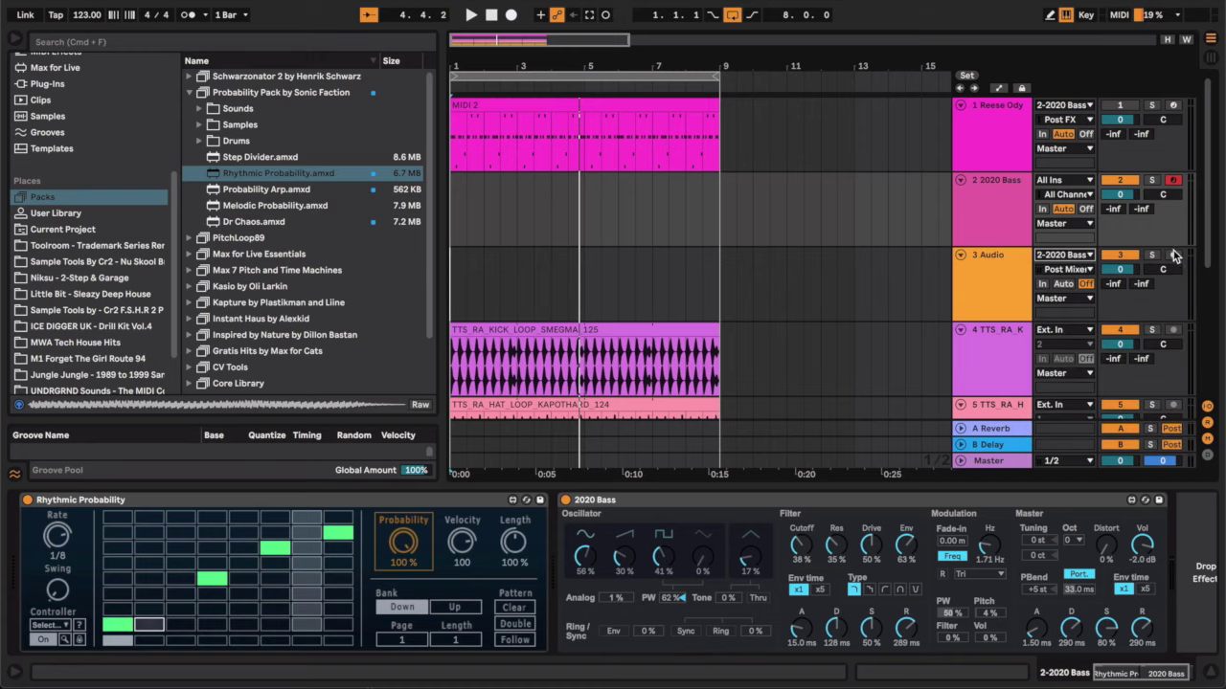
{"action": "left_click", "coordinate": [1173, 255]}
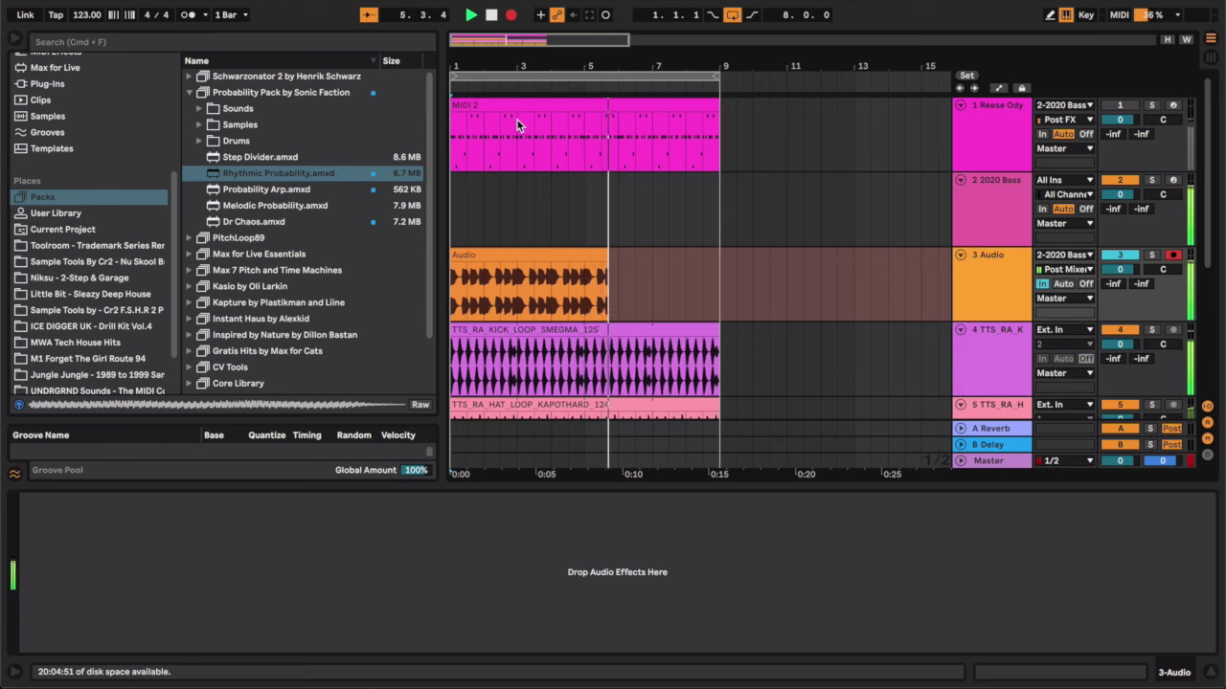
- Record the 2020 Bass pattern onto the audio track while raising the saw level to 47%, and check the end of the take
{"action": "left_click", "coordinate": [986, 205]}
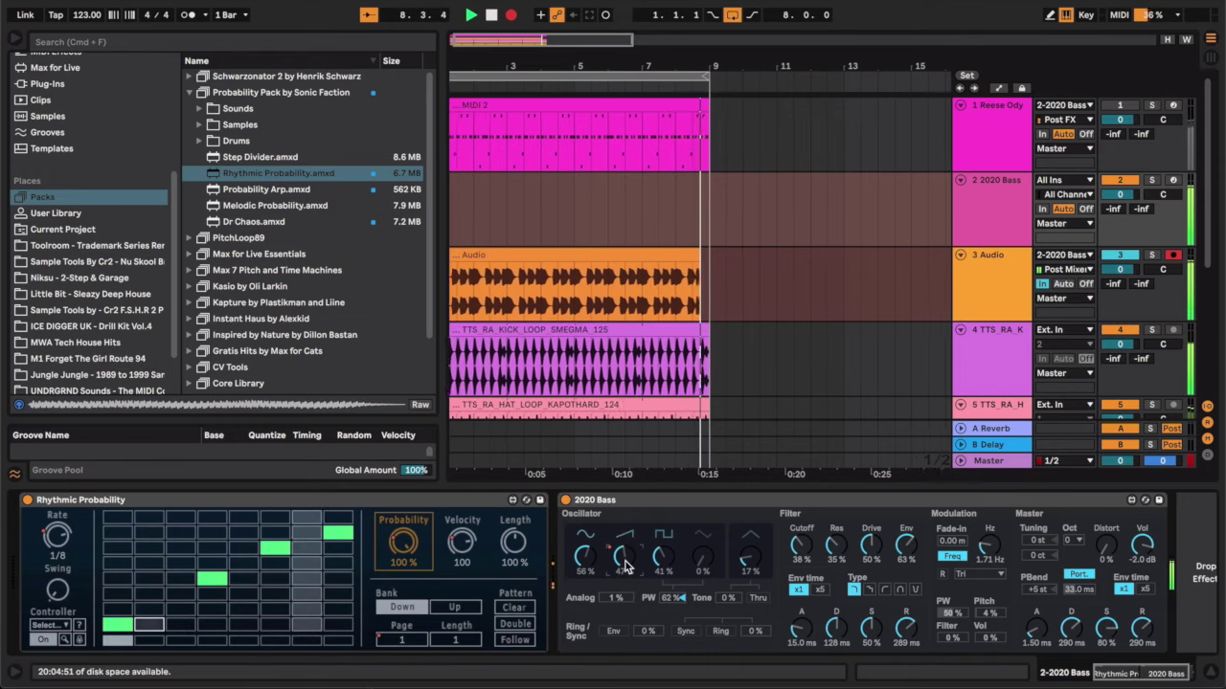
{"action": "key", "text": "space"}
{"action": "left_click", "coordinate": [717, 391]}
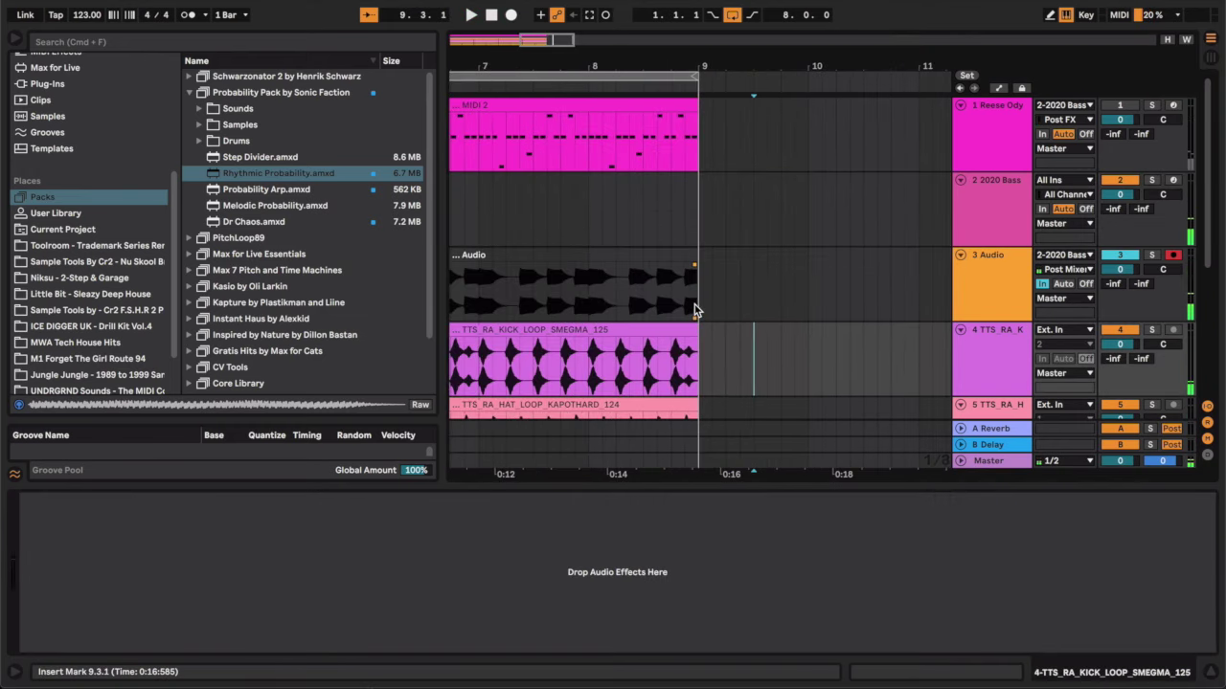
{"action": "scroll", "coordinate": [693, 266], "scroll_direction": "up", "scroll_amount": 10}
{"action": "left_click", "coordinate": [687, 254]}
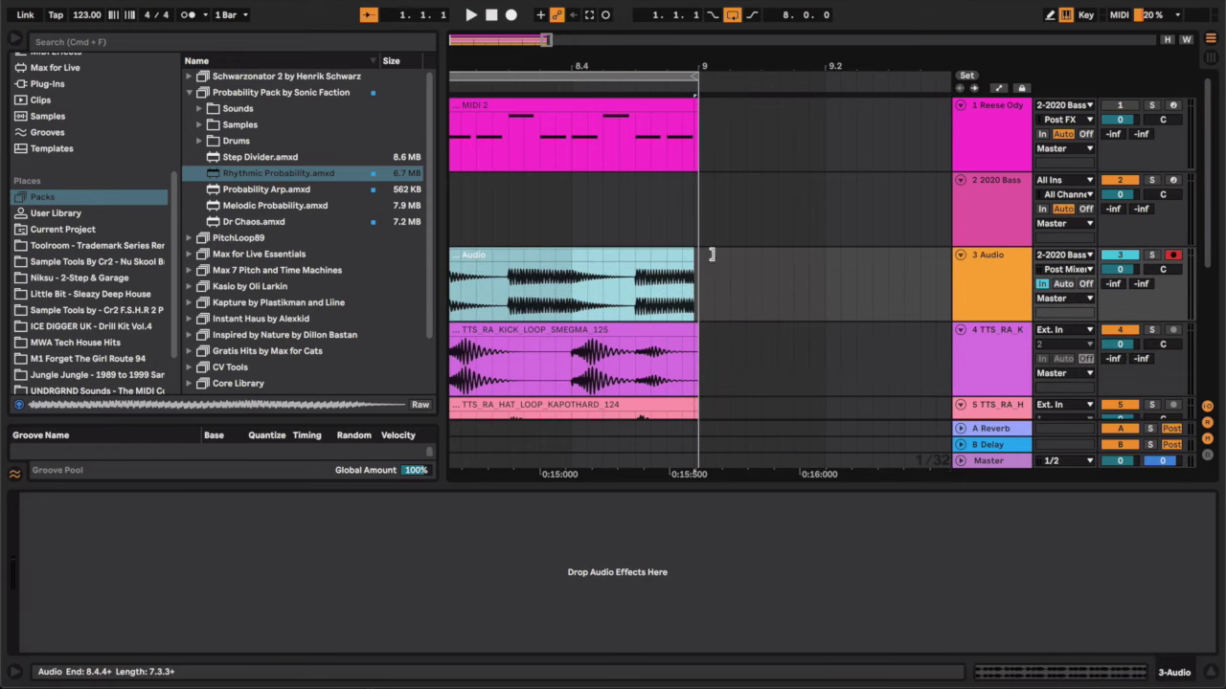
{"action": "key", "text": "super+a"}
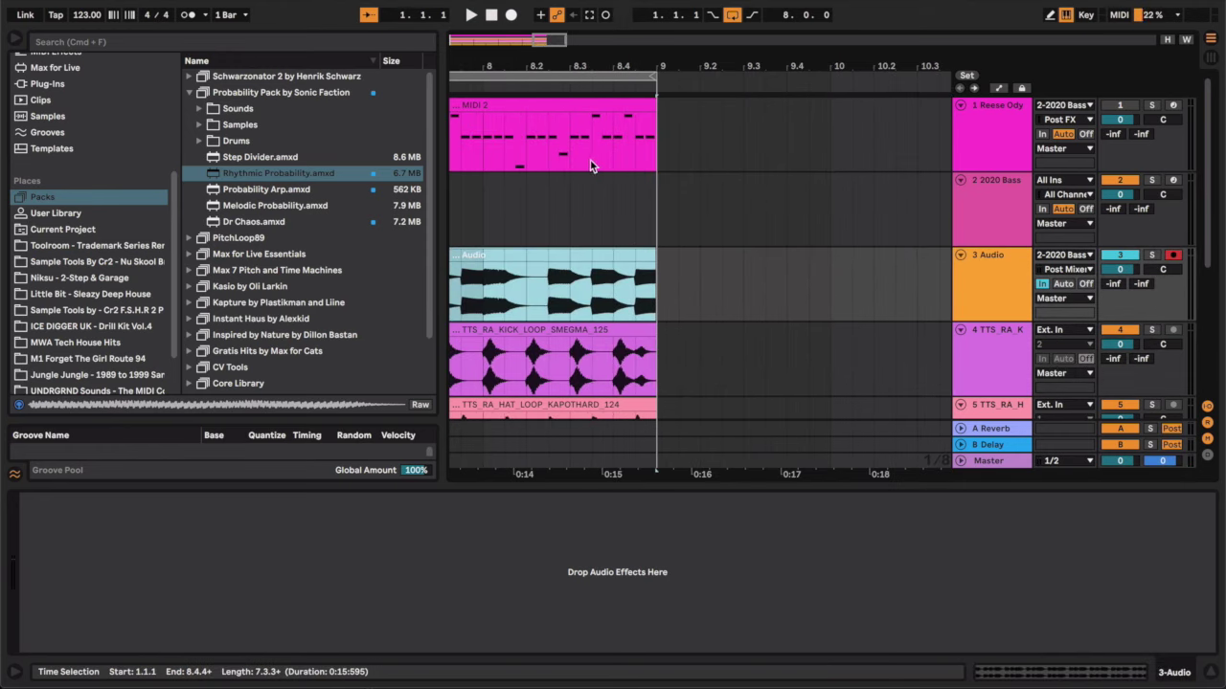
{"action": "key", "text": "z"}
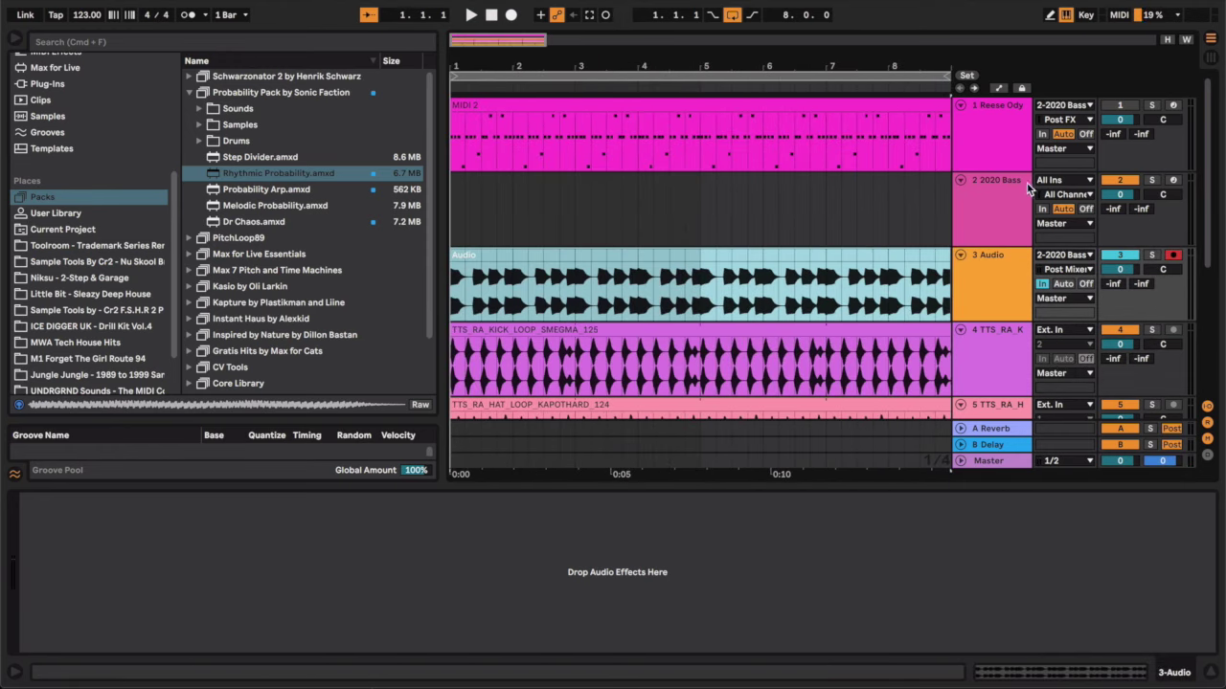
- Delete the saw level automation in 2020 Bass and record a new take while lowering the saw level to 24%
{"action": "left_click", "coordinate": [767, 205]}
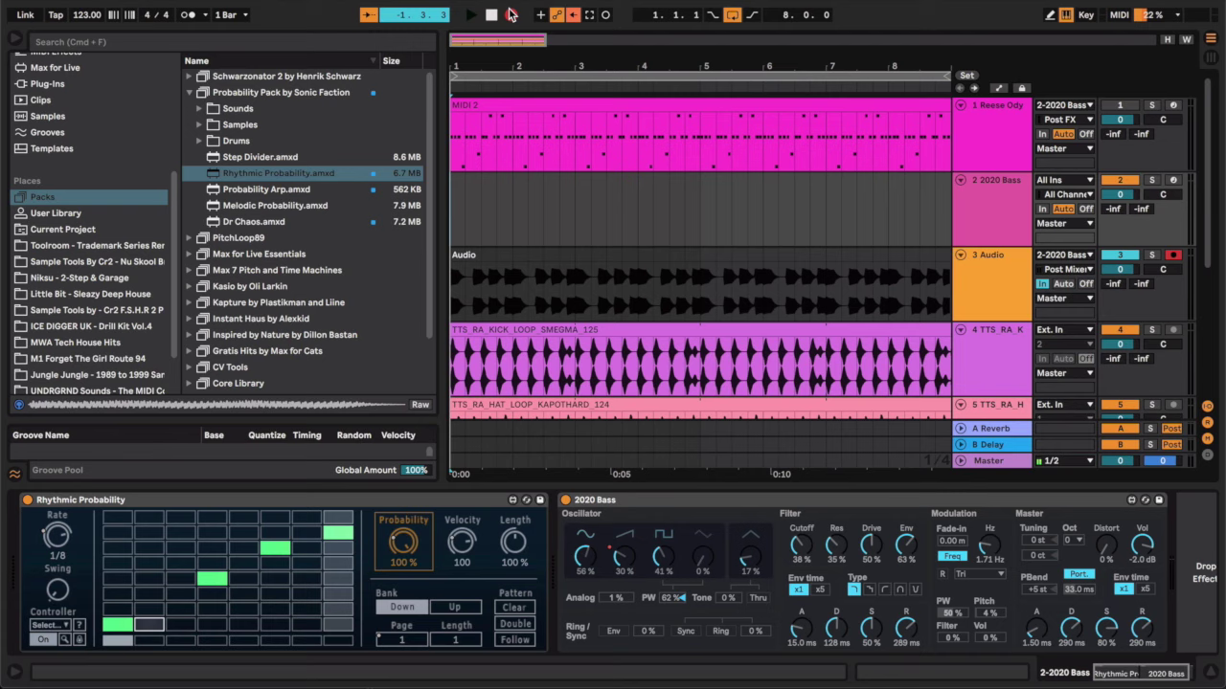
{"action": "right_click", "coordinate": [620, 563]}
{"action": "left_click", "coordinate": [657, 619]}
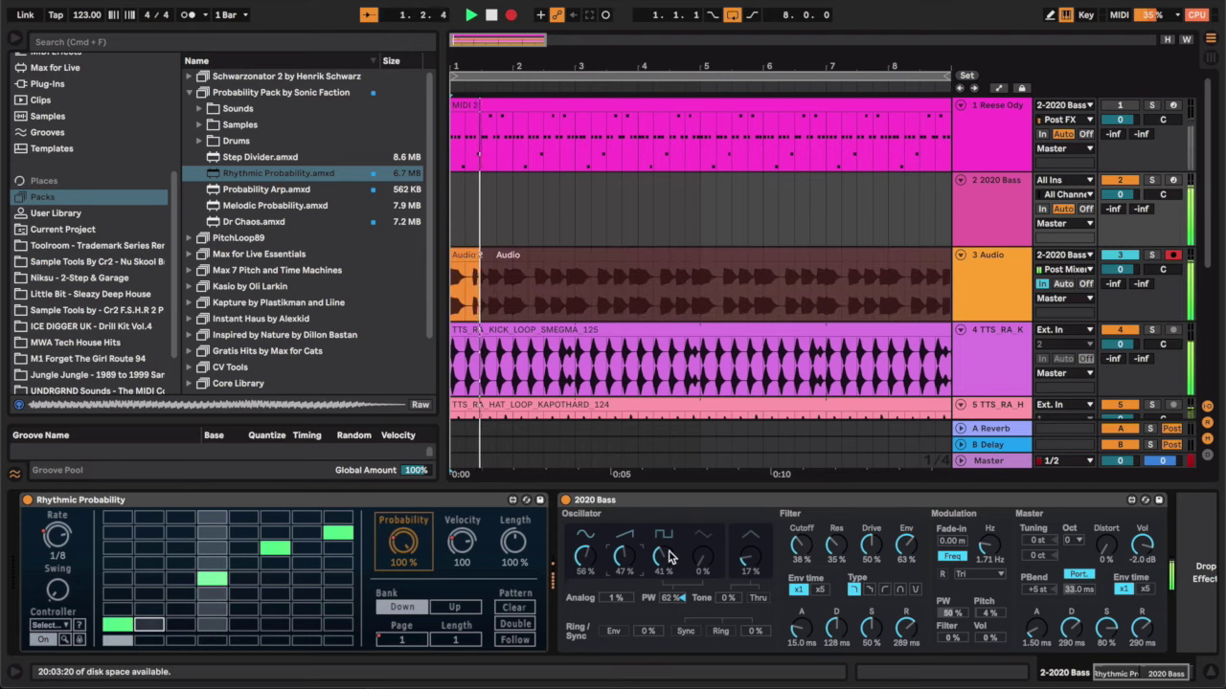
{"action": "left_click_drag", "start_coordinate": [628, 562], "coordinate": [624, 584]}
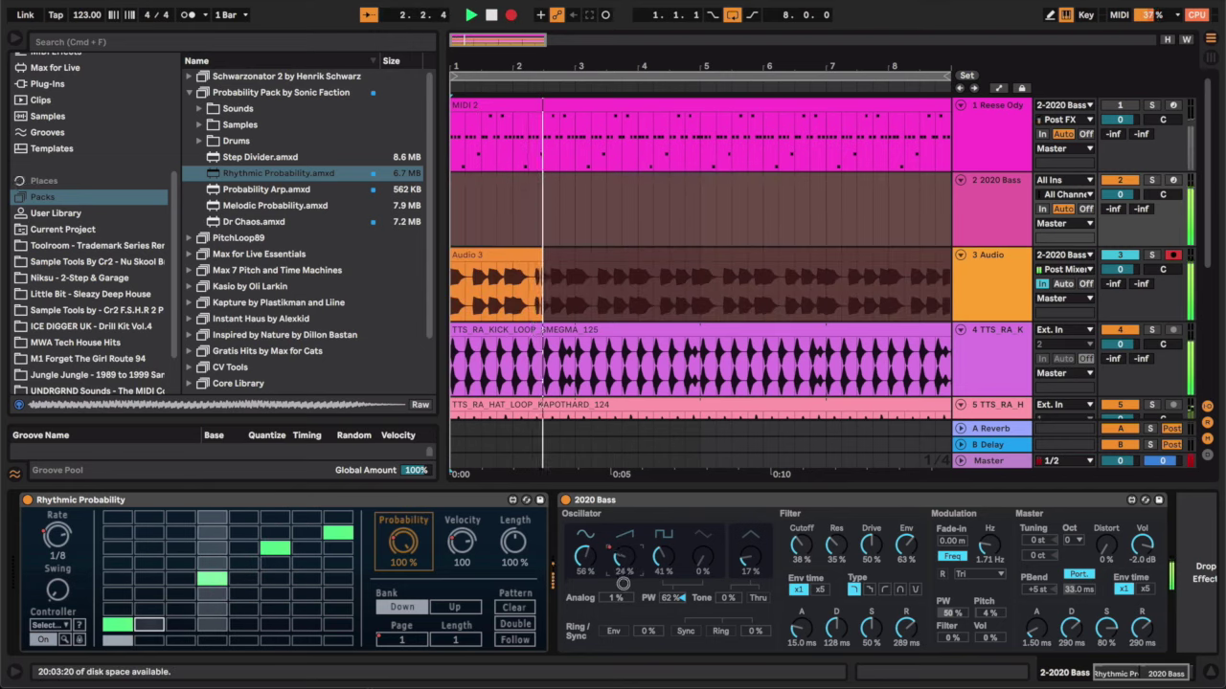
- Record a new 2020 Bass take while adding notes in the second and seventh columns of the Rhythmic Probability grid
{"action": "key", "text": "space"}
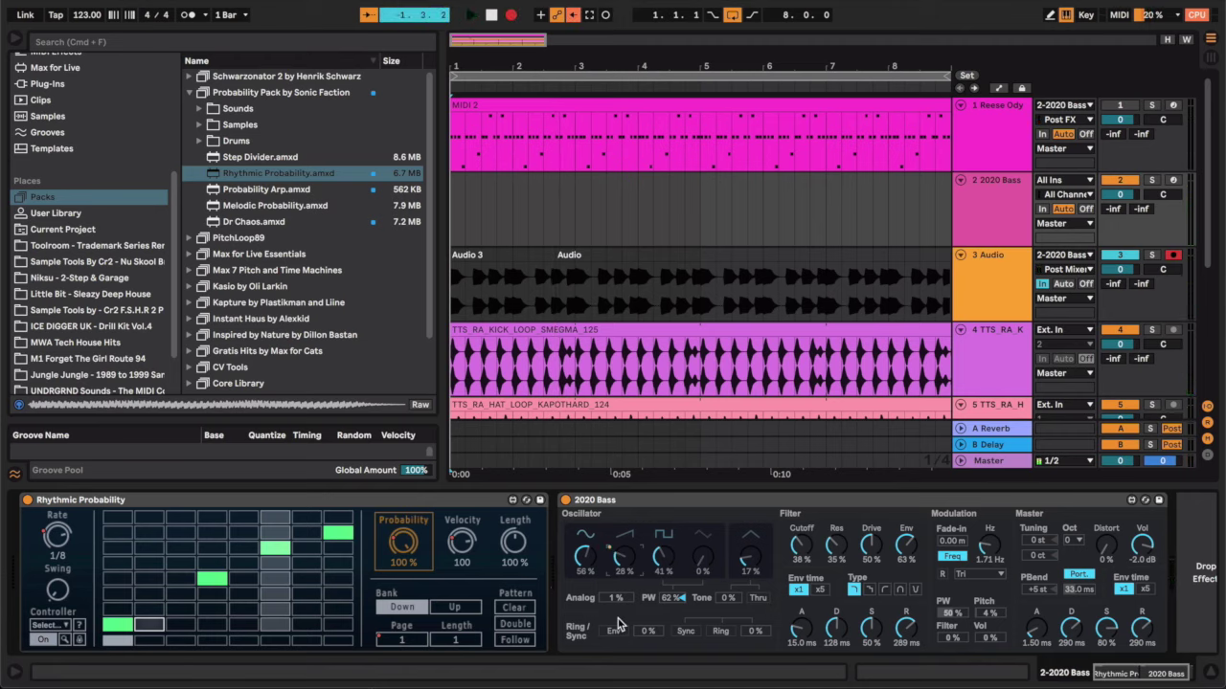
{"action": "key", "text": "space"}
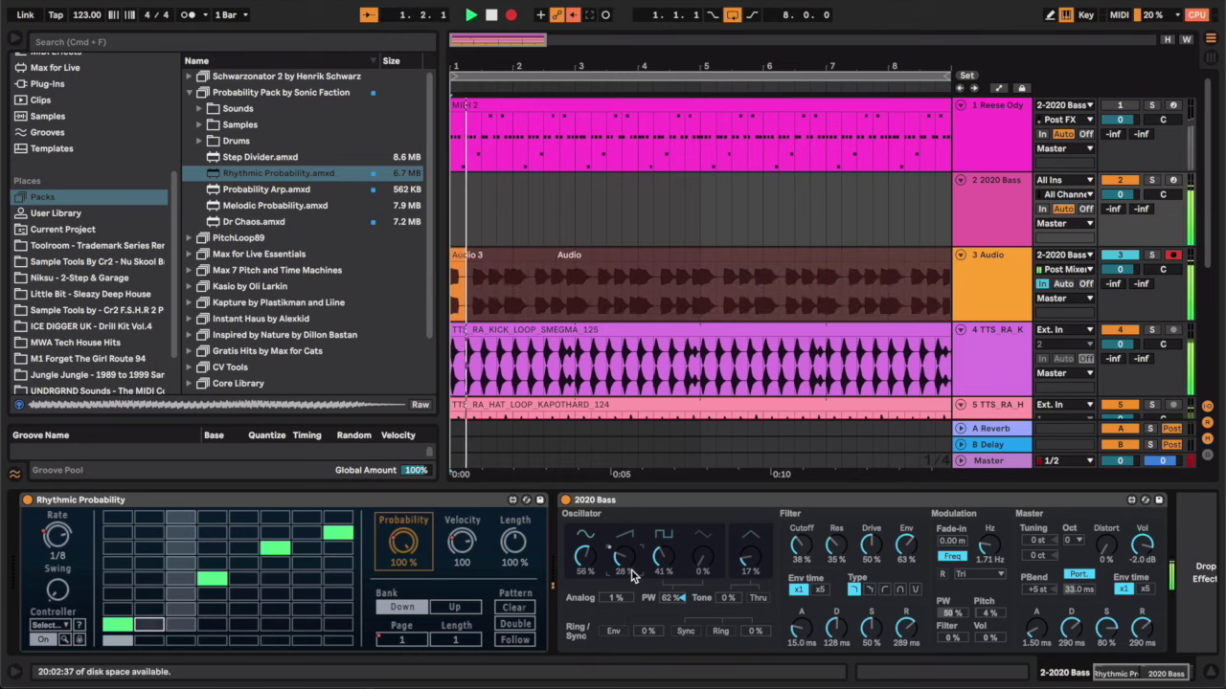
{"action": "left_click", "coordinate": [149, 610]}
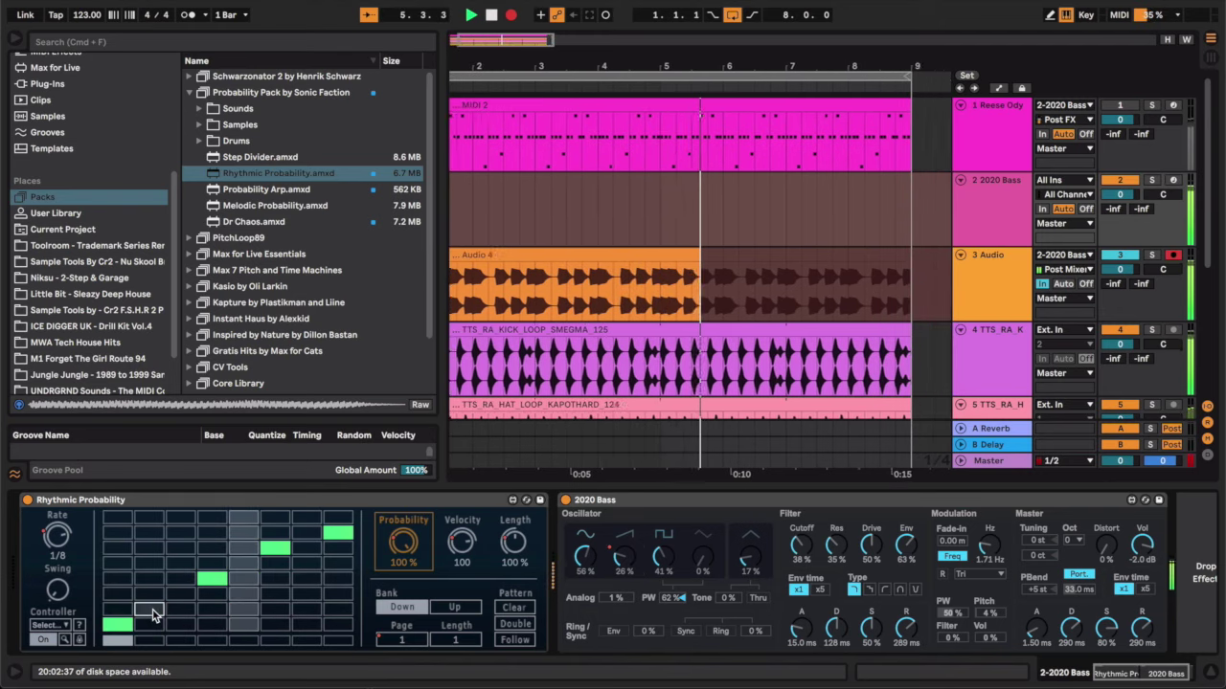
{"action": "left_click", "coordinate": [307, 548]}
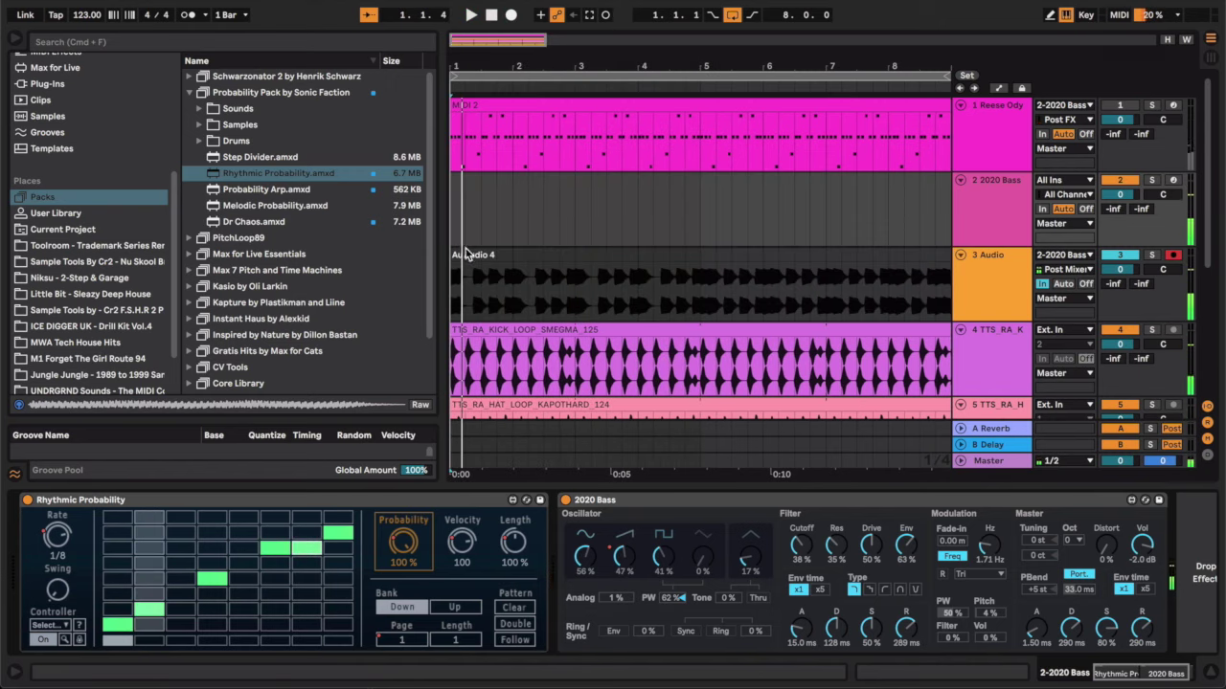
- Set the recorded audio track's monitoring to Auto and extend the Audio 4 clip's start back to 1.1.1
{"action": "left_click", "coordinate": [464, 253]}
{"action": "left_click", "coordinate": [1062, 284]}
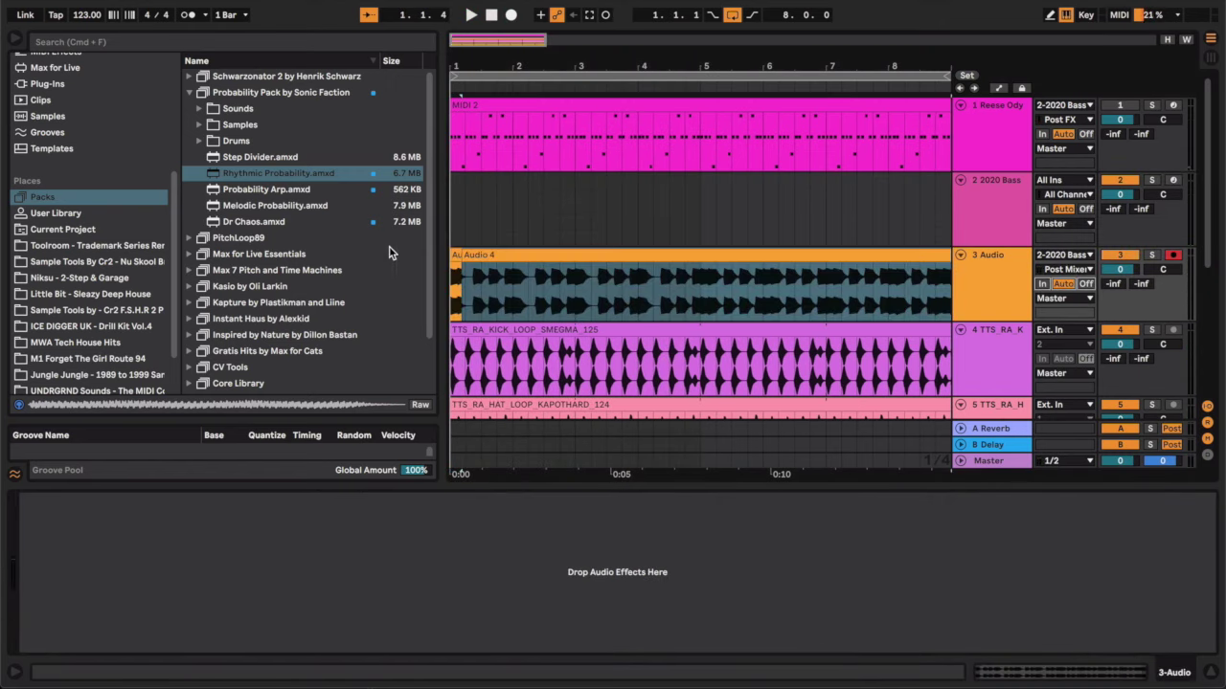
{"action": "left_click_drag", "start_coordinate": [470, 253], "coordinate": [418, 254]}
{"action": "scroll", "coordinate": [607, 241], "scroll_direction": "down", "scroll_amount": 5}
{"action": "scroll", "coordinate": [520, 267], "scroll_direction": "up", "scroll_amount": 4}
{"action": "scroll", "coordinate": [517, 252], "scroll_direction": "down", "scroll_amount": 4}
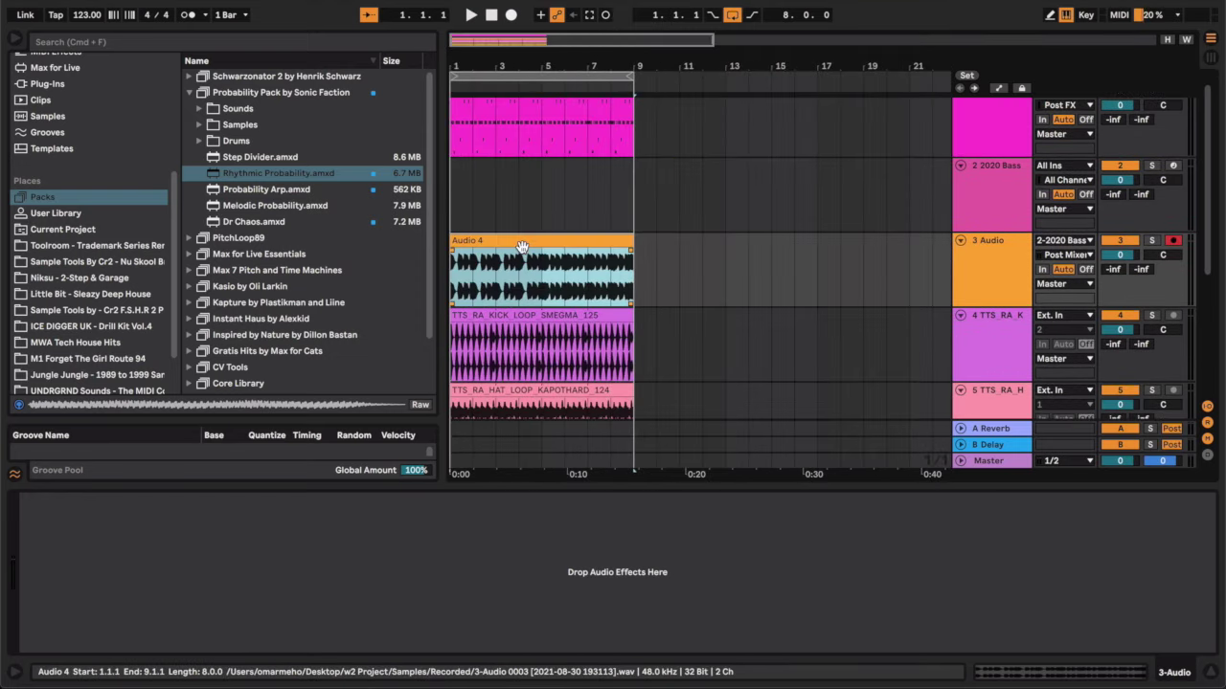
- Mute the 2020 Bass instrument track, play the recorded take from the start, and delete that instrument track
{"action": "left_click", "coordinate": [1121, 164]}
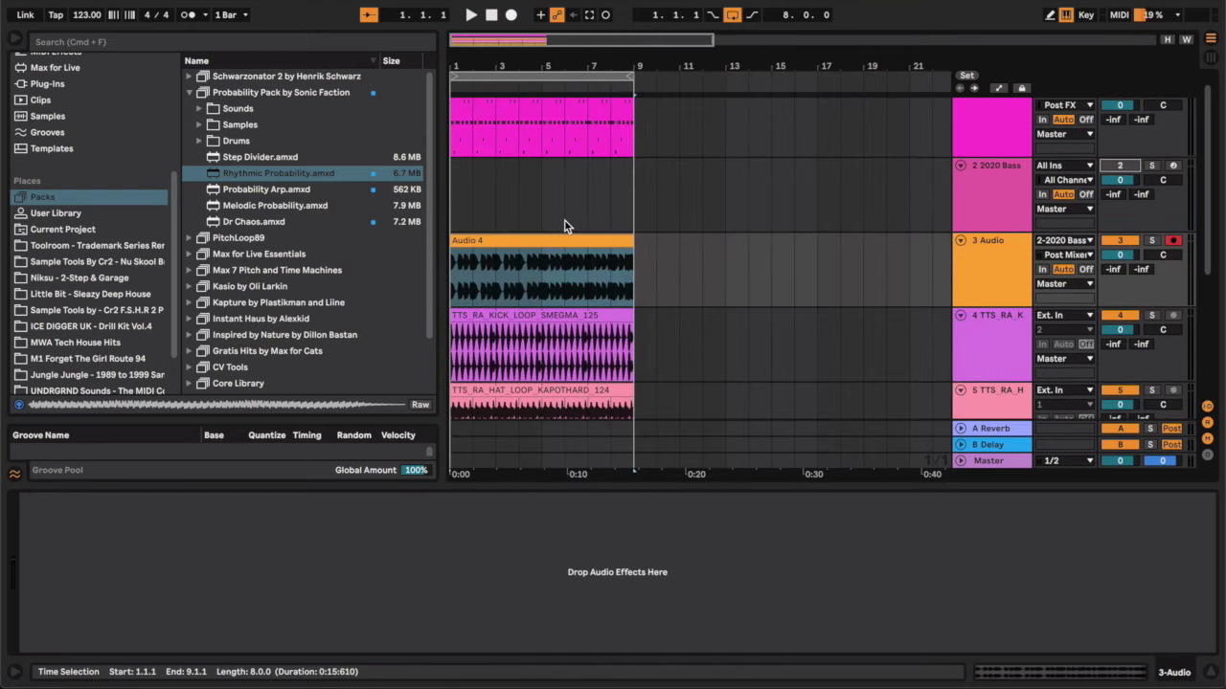
{"action": "left_click", "coordinate": [447, 198]}
{"action": "key", "text": "space"}
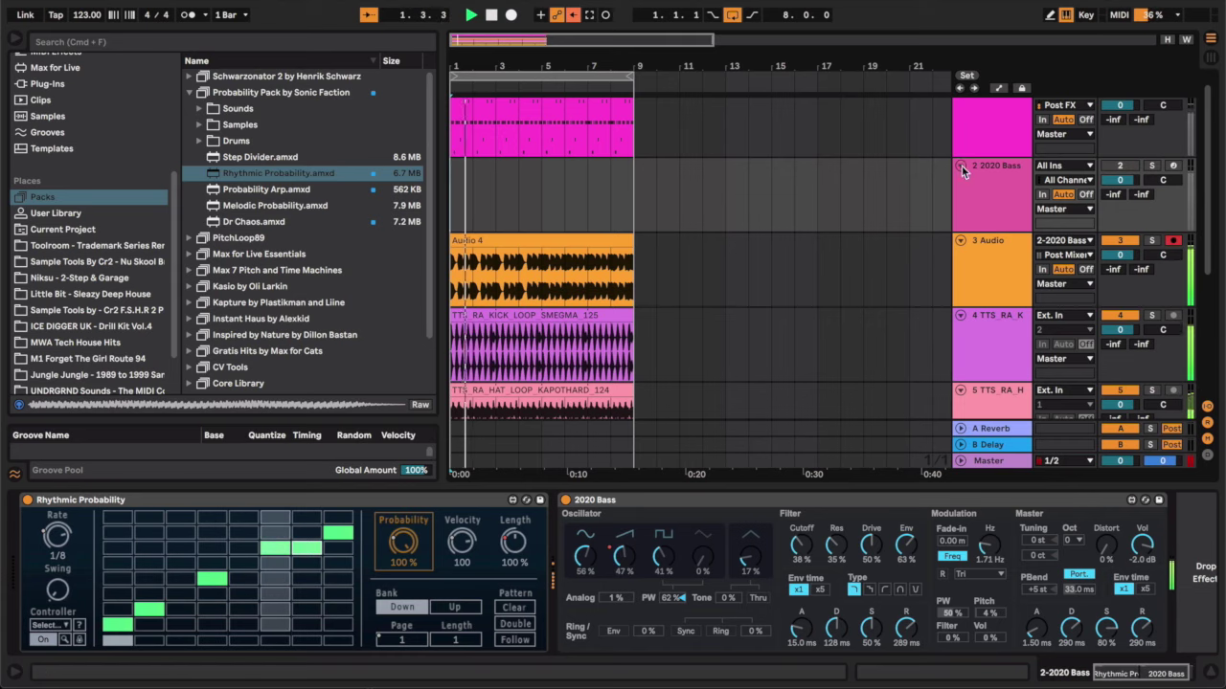
{"action": "key", "text": "Delete"}
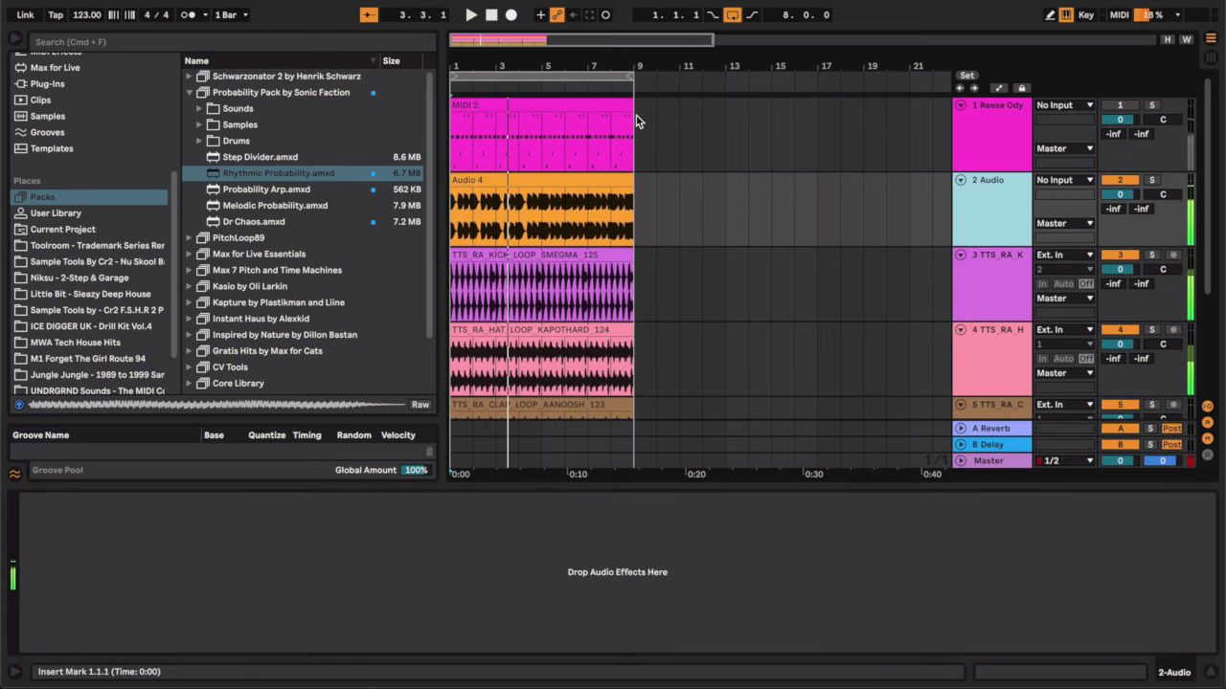
- Select the eight-bar loop across all tracks, unmute the Reese Odyssey track, and play the loop
{"action": "left_click_drag", "start_coordinate": [636, 121], "coordinate": [303, 451]}
{"action": "scroll", "coordinate": [631, 309], "scroll_direction": "down", "scroll_amount": 5}
{"action": "scroll", "coordinate": [631, 310], "scroll_direction": "up", "scroll_amount": 5}
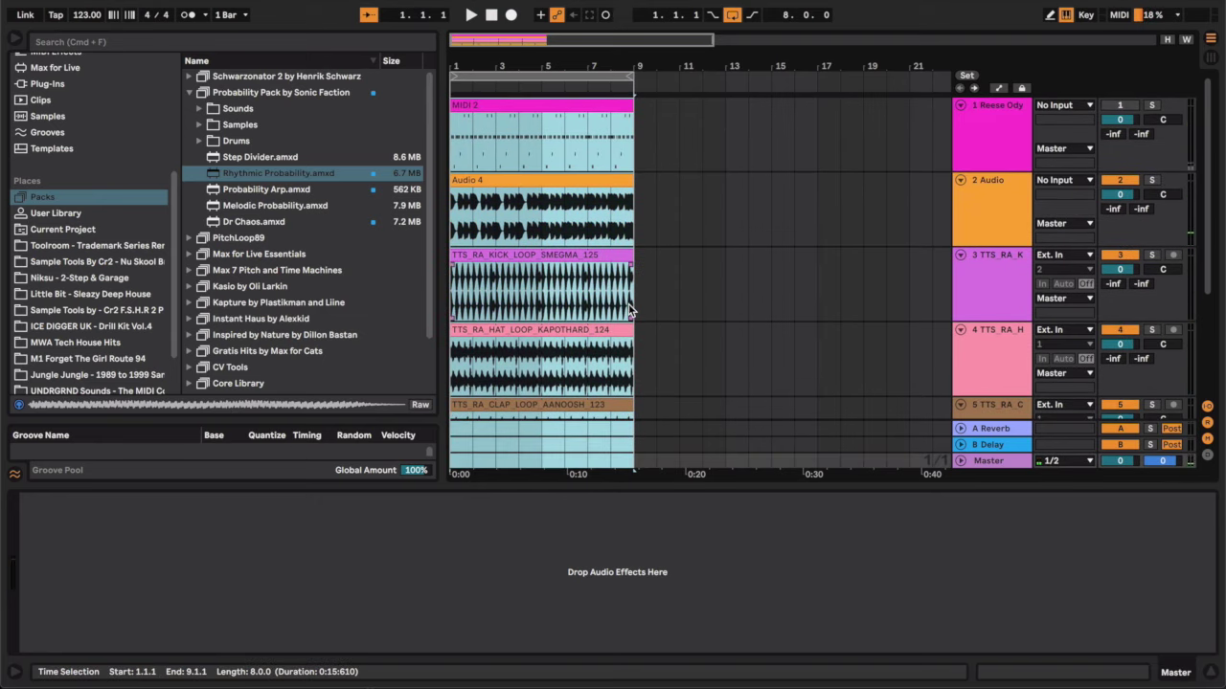
{"action": "left_click", "coordinate": [1129, 107]}
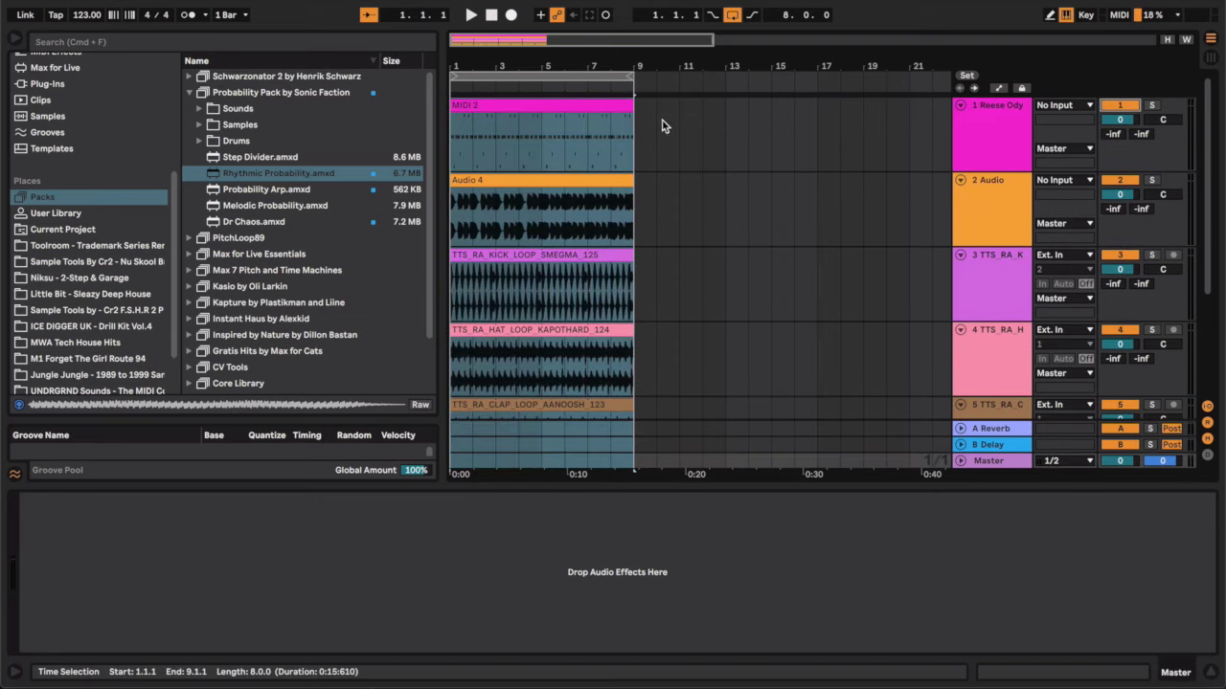
{"action": "left_click", "coordinate": [457, 144]}
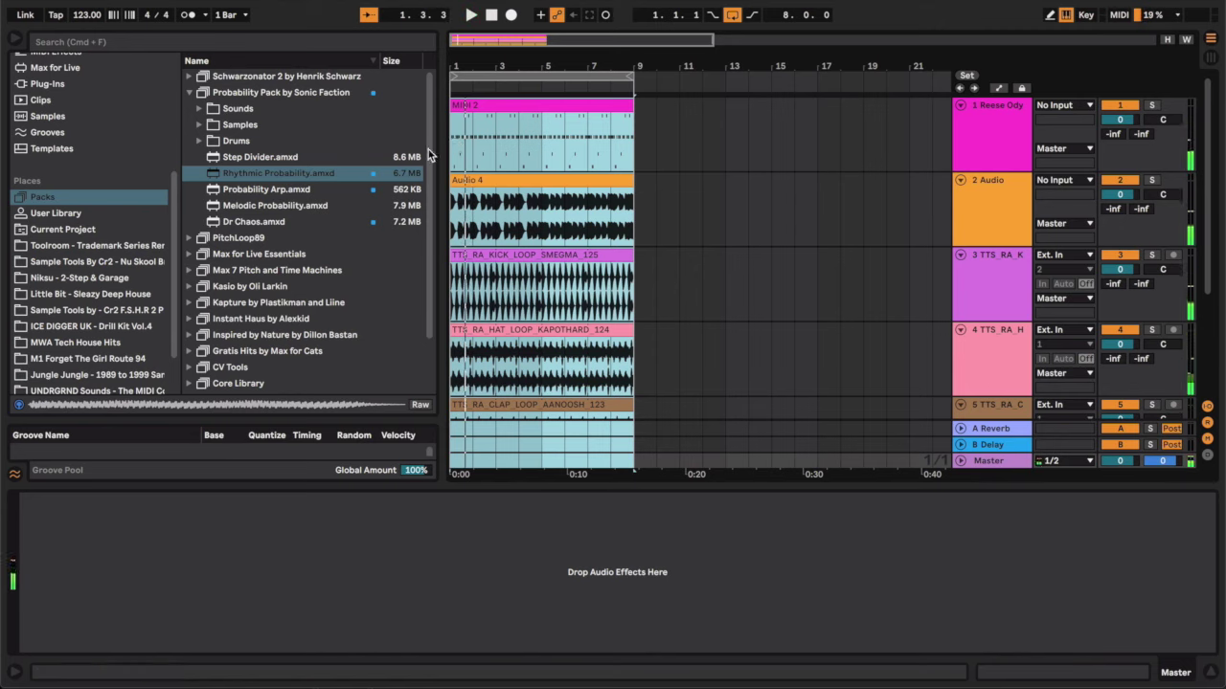
- Split the Reese Odyssey track's pan to 50L and 50R, set its volume to -8.8 dB and its sends to -63.0 and -33.0
{"action": "left_click", "coordinate": [610, 124]}
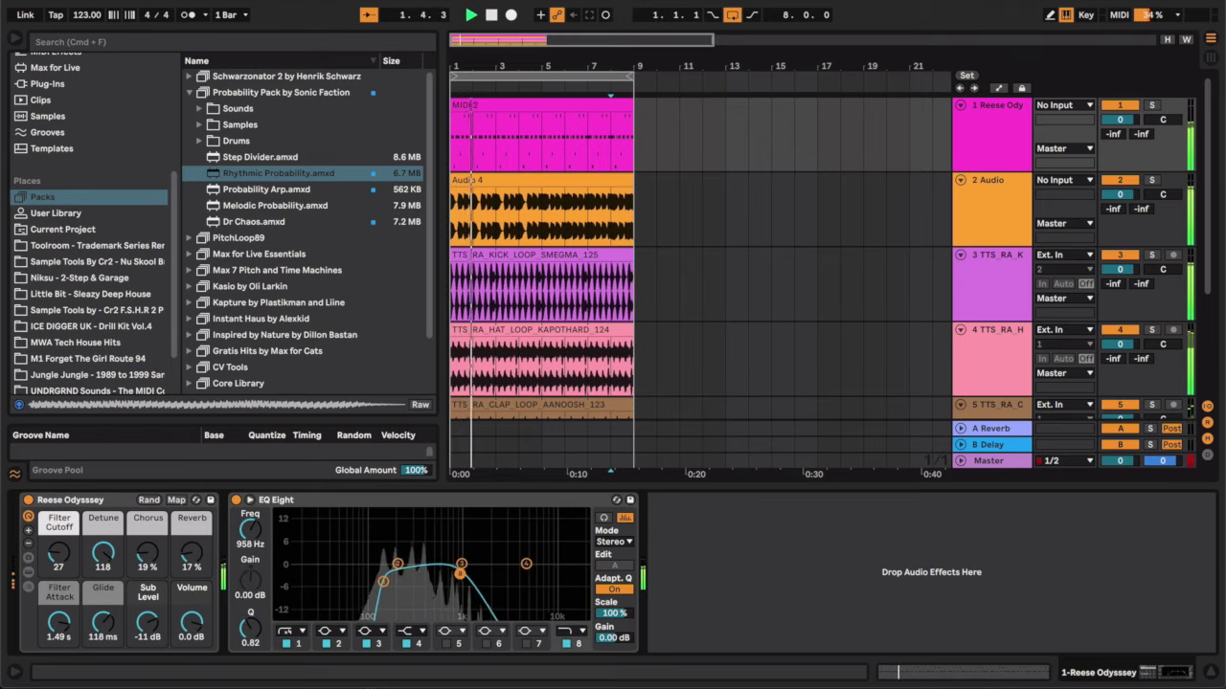
{"action": "right_click", "coordinate": [1162, 122]}
{"action": "left_click", "coordinate": [1142, 134]}
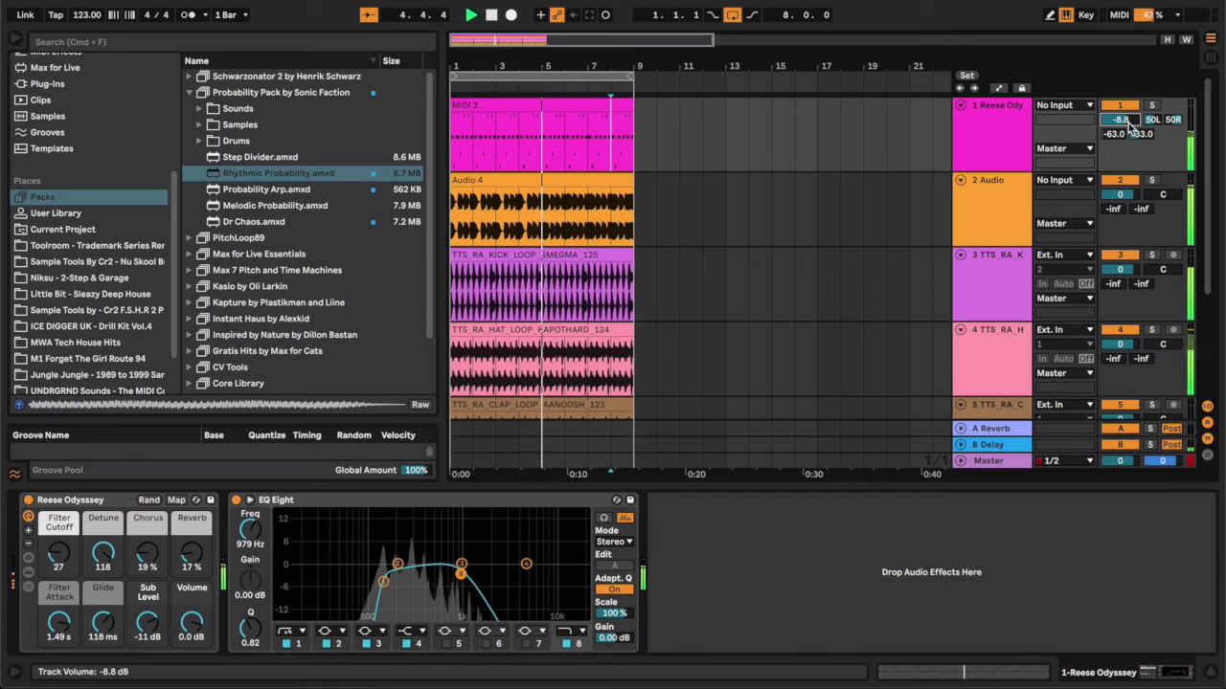
- Duplicate the eight-bar loop on all tracks repeatedly until the arrangement reaches bar 129
{"action": "key", "text": "ctrl+a"}
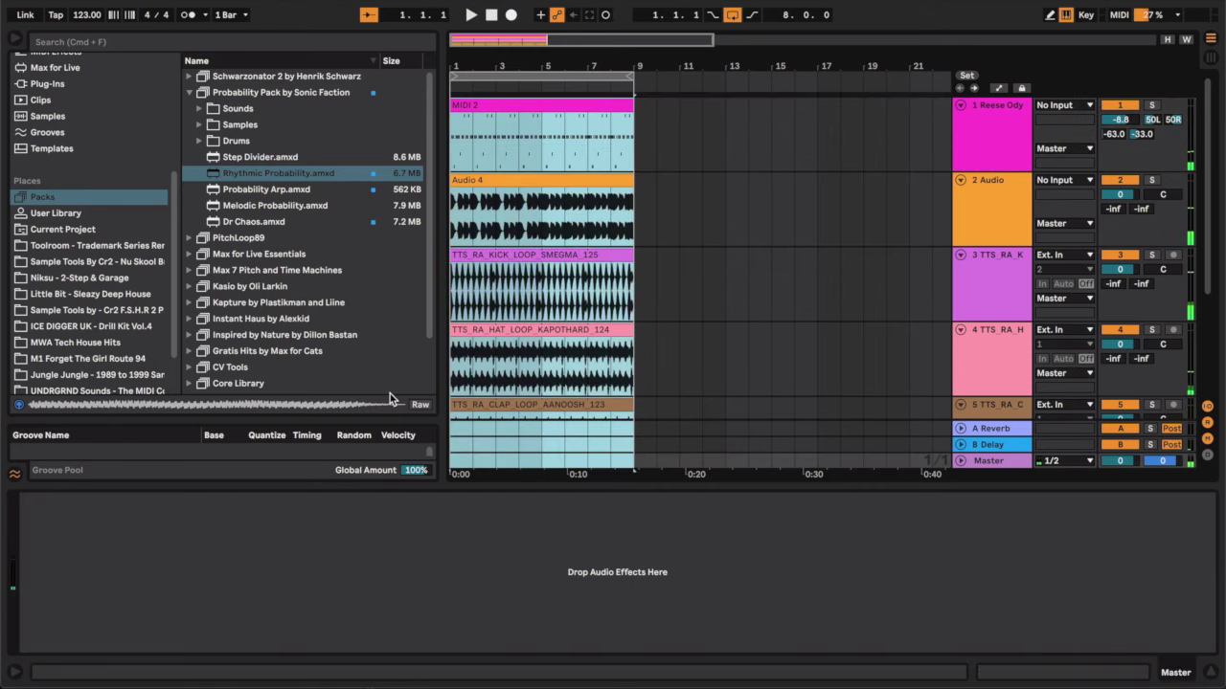
{"action": "key", "text": "ctrl+d"}
{"action": "key", "text": "ctrl+d"}
{"action": "key", "text": "ctrl+d"}
{"action": "scroll", "coordinate": [640, 191], "scroll_direction": "down", "scroll_amount": 2}
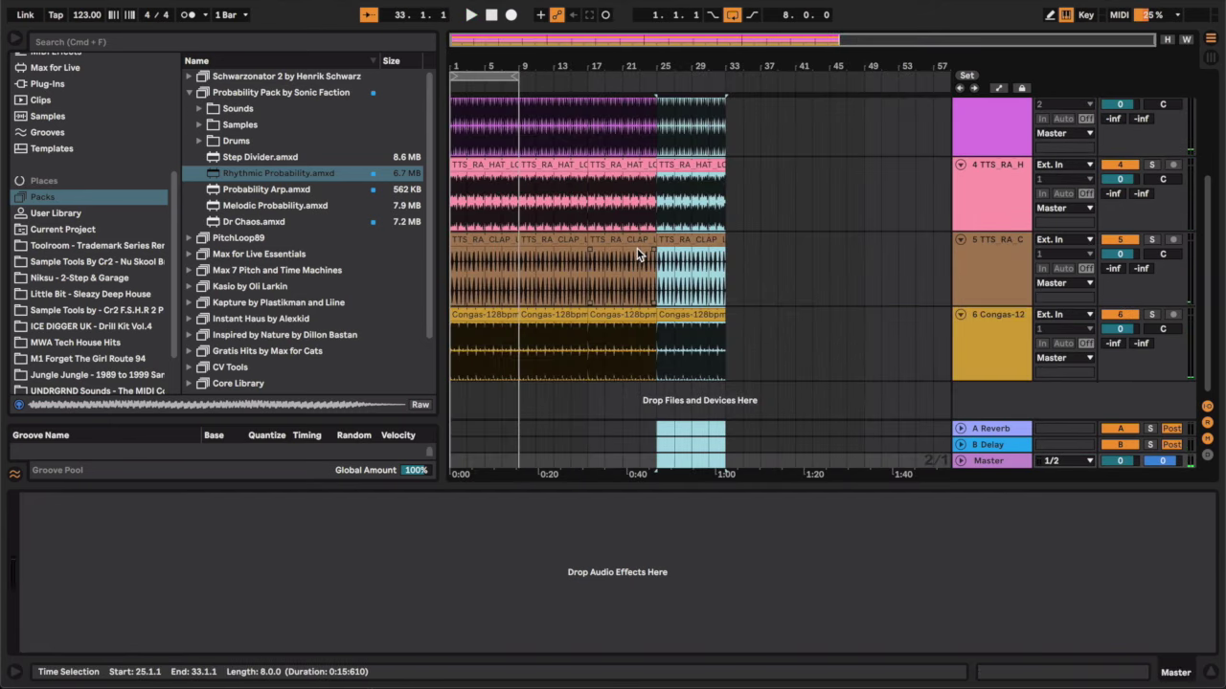
{"action": "key", "text": "ctrl+d"}
{"action": "key", "text": "ctrl+d"}
{"action": "key", "text": "ctrl+d"}
{"action": "key", "text": "ctrl+d"}
{"action": "key", "text": "ctrl+d"}
{"action": "key", "text": "ctrl+d"}
{"action": "key", "text": "ctrl+d"}
{"action": "key", "text": "ctrl+d"}
{"action": "key", "text": "ctrl+d"}
{"action": "key", "text": "super+d"}
{"action": "key", "text": "super+d"}
{"action": "key", "text": "super+d"}
{"action": "key", "text": "w"}
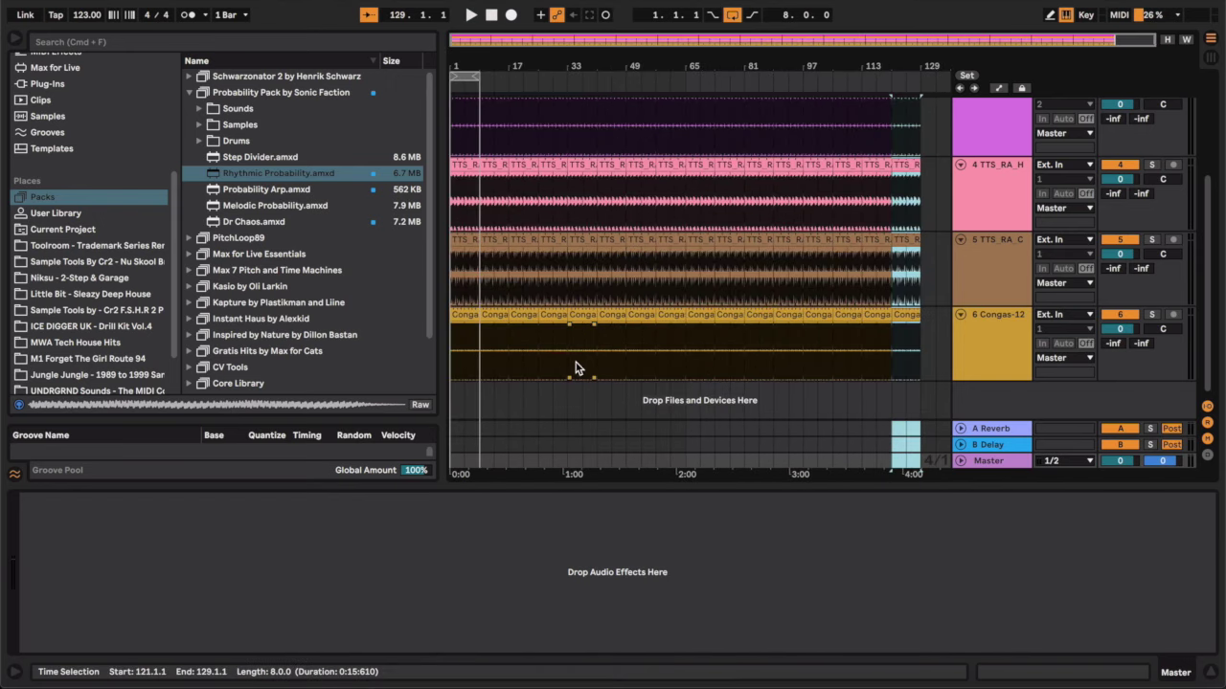
- Delete the clips on all tracks from bar 1 to bar 33
{"action": "left_click_drag", "start_coordinate": [568, 348], "coordinate": [447, 45]}
{"action": "key", "text": "Delete"}
{"action": "scroll", "coordinate": [632, 329], "scroll_direction": "up", "scroll_amount": 3}
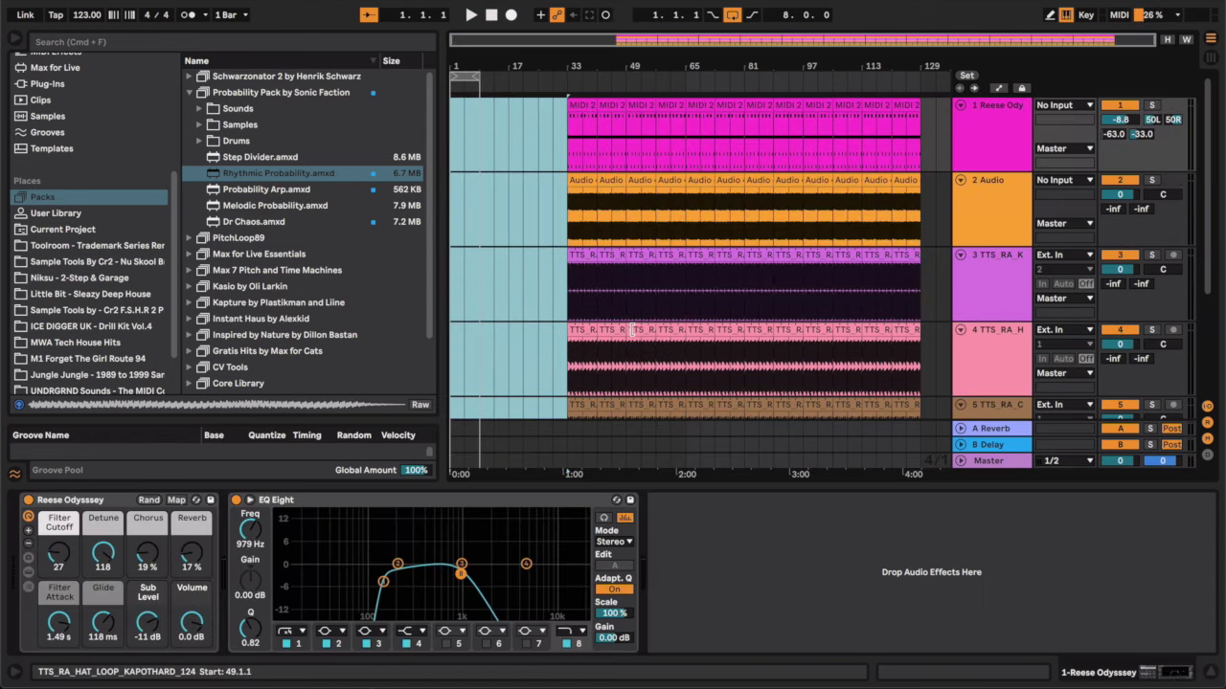
- Delete the clips on all tracks between bars 65 and 81 and between bars 113 and 129
{"action": "left_click", "coordinate": [628, 137]}
{"action": "left_click_drag", "start_coordinate": [628, 136], "coordinate": [681, 535]}
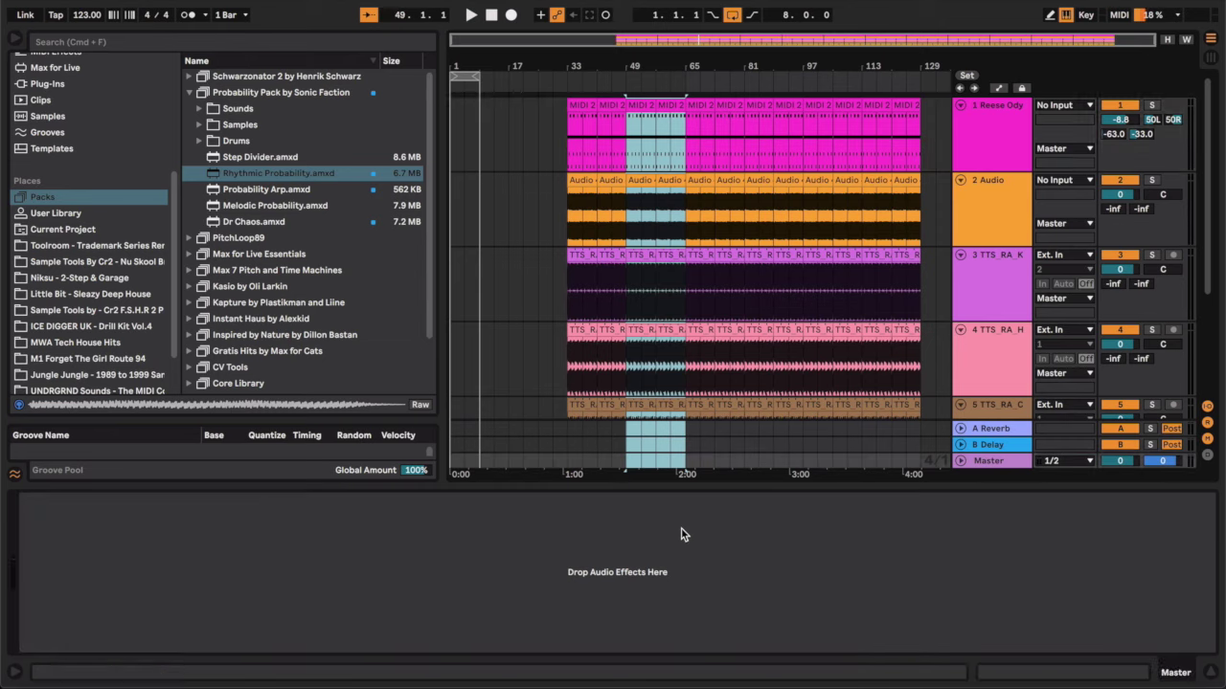
{"action": "left_click", "coordinate": [686, 142]}
{"action": "left_click_drag", "start_coordinate": [685, 143], "coordinate": [749, 578]}
{"action": "key", "text": "Delete"}
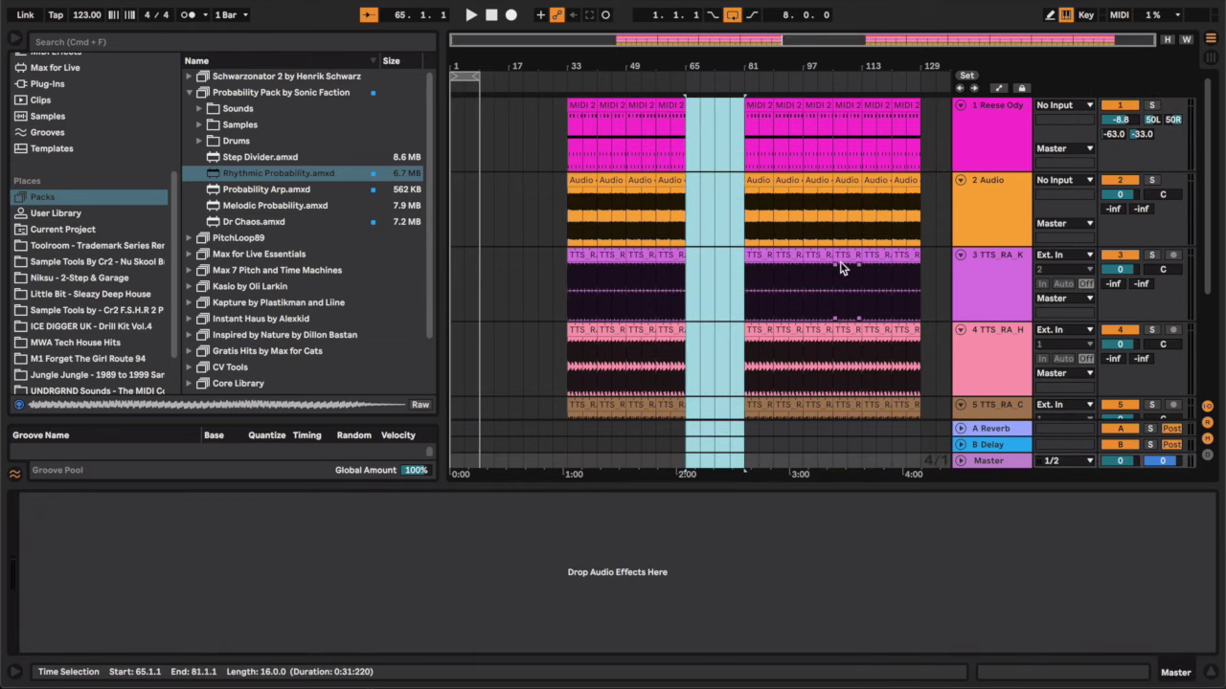
{"action": "left_click_drag", "start_coordinate": [866, 158], "coordinate": [925, 640]}
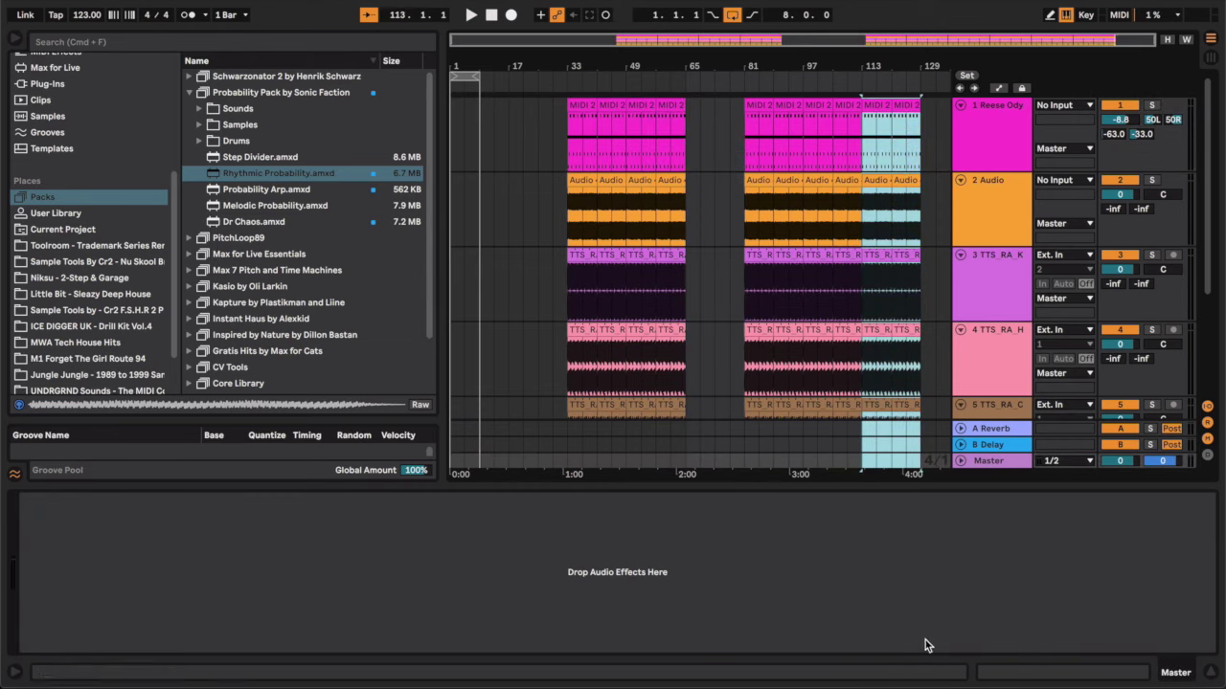
{"action": "key", "text": "Delete"}
- Copy the section from bar 81 to bar 113 on all tracks and paste it at bar 129
{"action": "left_click_drag", "start_coordinate": [747, 165], "coordinate": [846, 599]}
{"action": "key", "text": "ctrl+c"}
{"action": "left_click", "coordinate": [925, 148]}
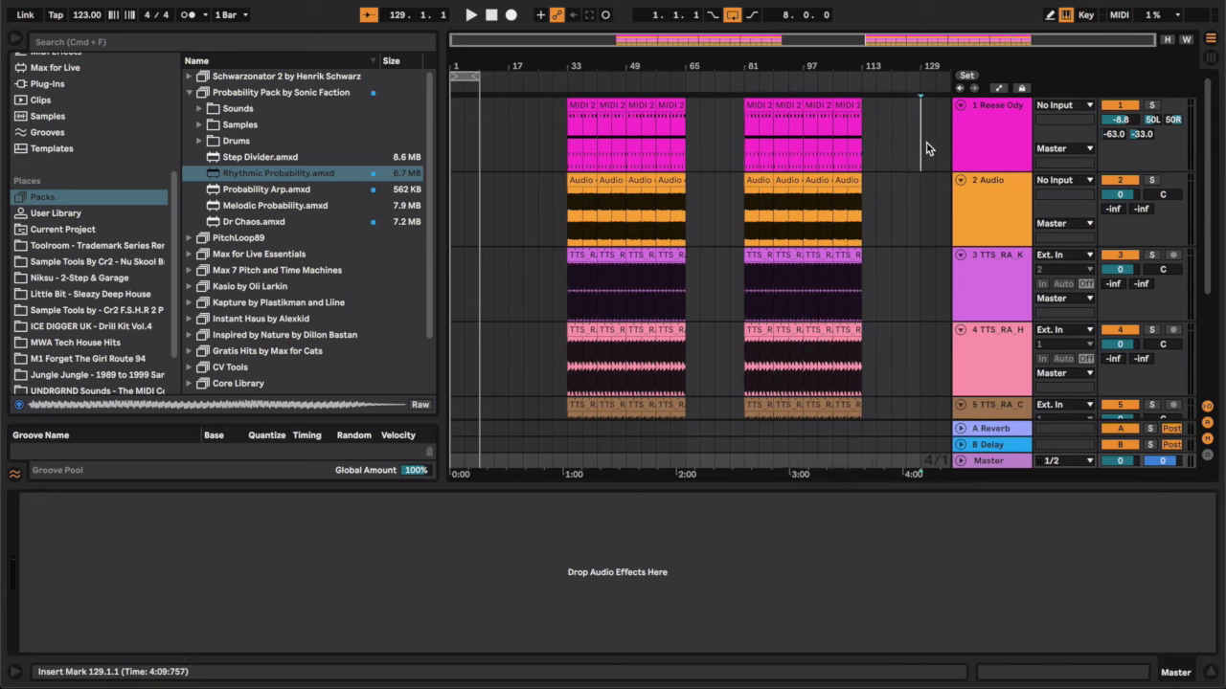
{"action": "key", "text": "ctrl+v"}
- Duplicate the Audio 4 bass clip twice into each gap, filling bars 113 to 129 and 65 to 81
{"action": "left_click", "coordinate": [848, 181]}
{"action": "key", "text": "ctrl+d"}
{"action": "key", "text": "ctrl+d"}
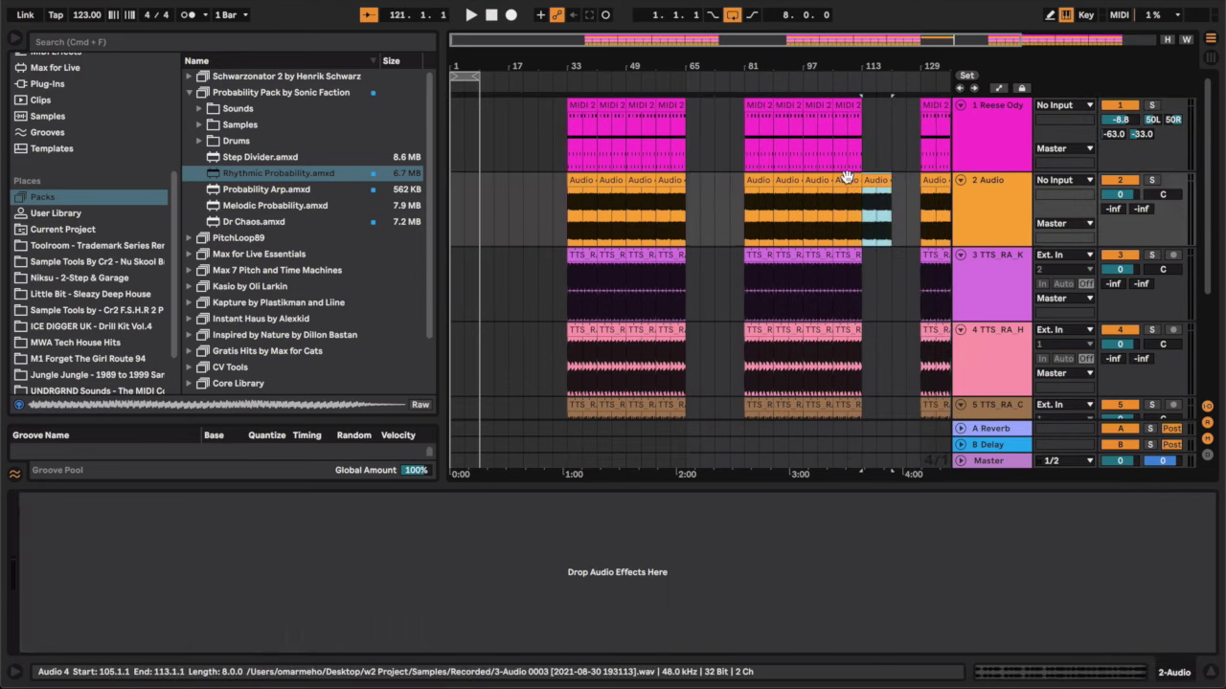
{"action": "left_click", "coordinate": [661, 180]}
{"action": "key", "text": "super+d"}
{"action": "key", "text": "super+d"}
- Copy an Audio 4 bass clip and paste it four times from bar 1 to fill the intro up to bar 33
{"action": "left_click_drag", "start_coordinate": [569, 178], "coordinate": [550, 176]}
{"action": "key", "text": "super+c"}
{"action": "left_click", "coordinate": [477, 190]}
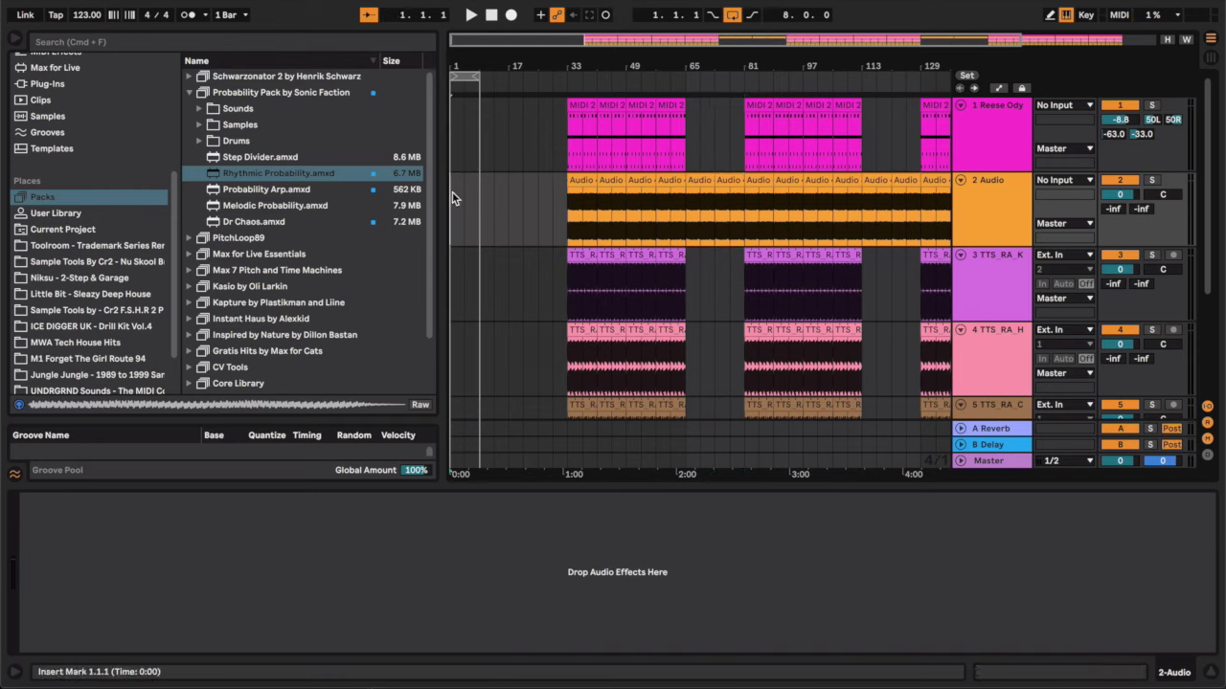
{"action": "key", "text": "super+v"}
{"action": "key", "text": "super+v"}
{"action": "key", "text": "super+v"}
{"action": "key", "text": "super+v"}
- Extend the first kick, hat, clap and congas clips back from bar 33 to bar 1
{"action": "left_click_drag", "start_coordinate": [569, 267], "coordinate": [452, 268]}
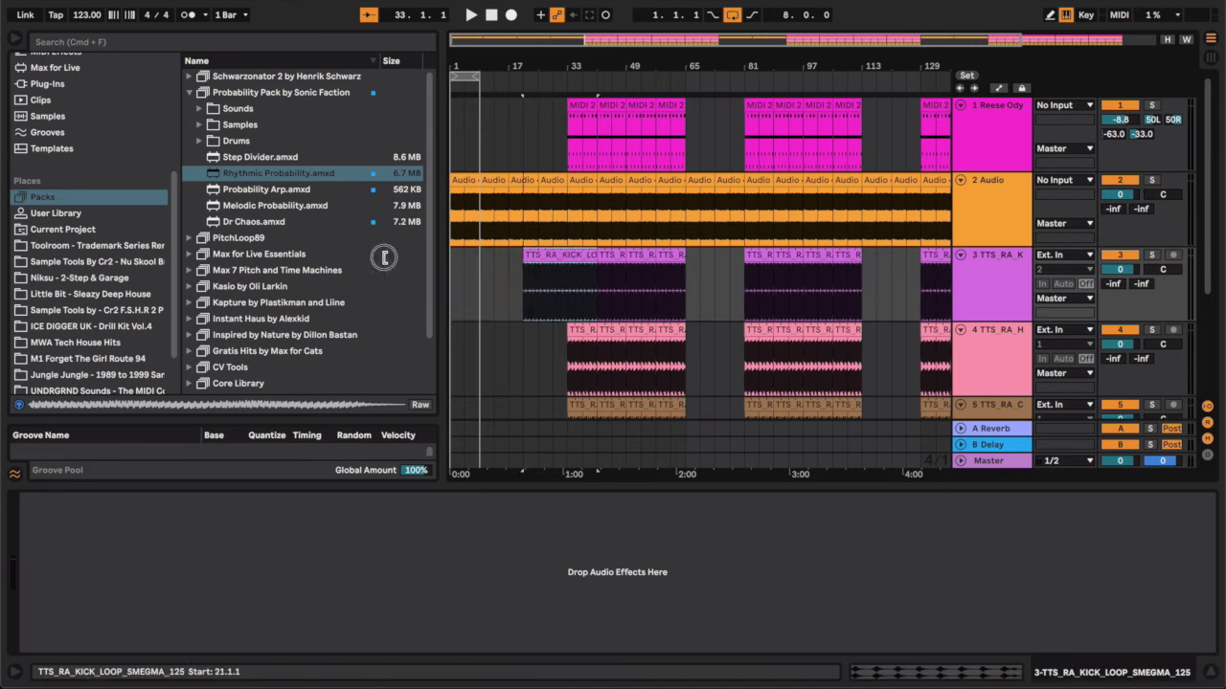
{"action": "left_click_drag", "start_coordinate": [565, 335], "coordinate": [452, 336]}
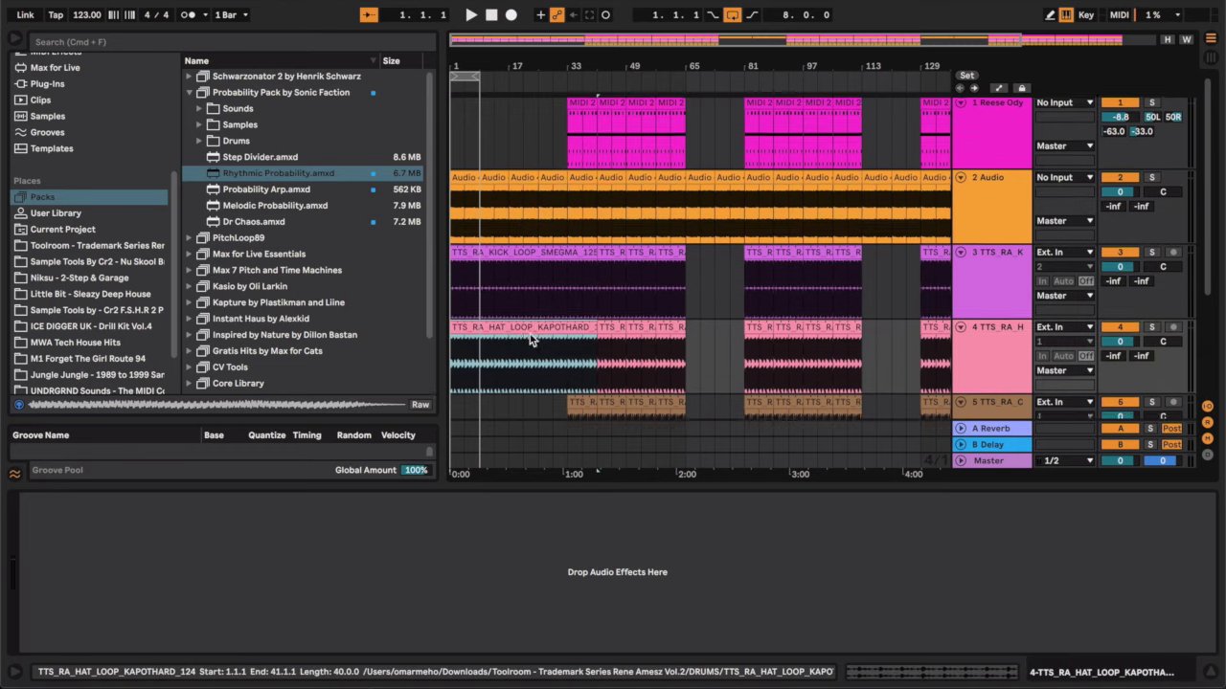
{"action": "scroll", "coordinate": [565, 311], "scroll_direction": "down", "scroll_amount": 3}
{"action": "left_click_drag", "start_coordinate": [571, 287], "coordinate": [452, 288]}
{"action": "scroll", "coordinate": [570, 314], "scroll_direction": "down", "scroll_amount": 2}
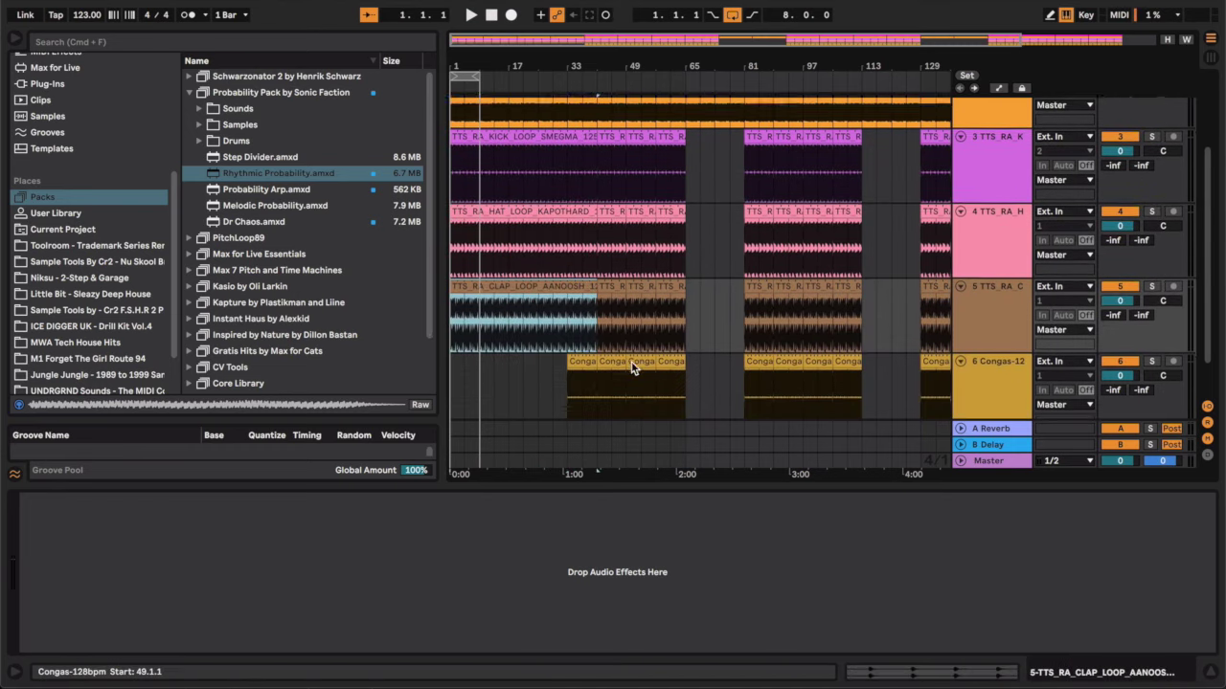
{"action": "left_click_drag", "start_coordinate": [571, 313], "coordinate": [452, 315]}
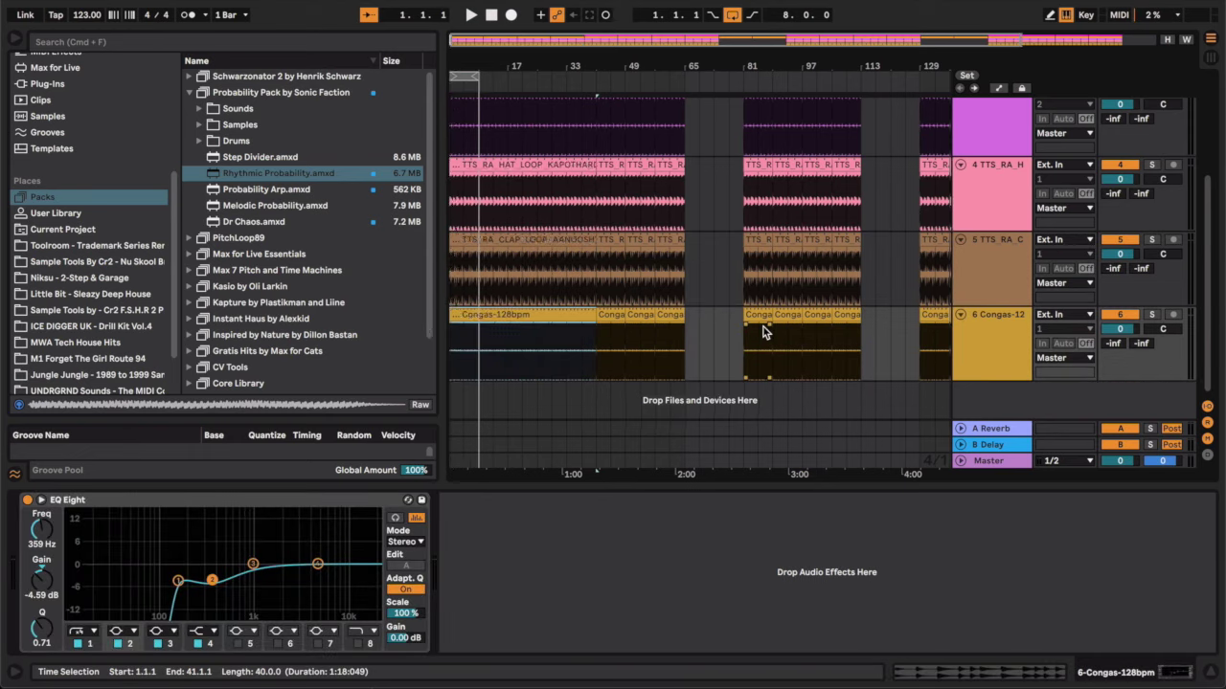
- Extend the congas clip starting at bar 57 across the gaps to bar 149
{"action": "scroll", "coordinate": [764, 331], "scroll_direction": "right", "scroll_amount": 3}
{"action": "left_click_drag", "start_coordinate": [601, 326], "coordinate": [919, 327]}
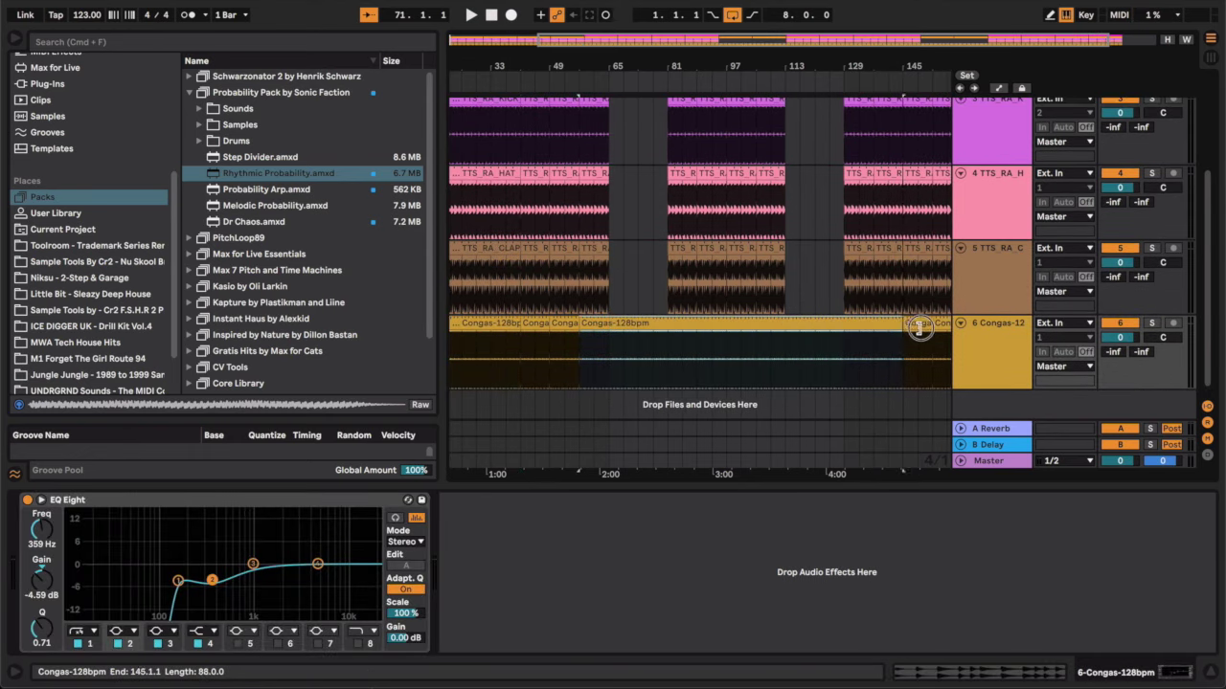
{"action": "key", "text": "minus"}
{"action": "scroll", "coordinate": [921, 327], "scroll_direction": "up", "scroll_amount": 3}
- Turn off arrangement looping and play the arrangement from bar 1
{"action": "key", "text": "space"}
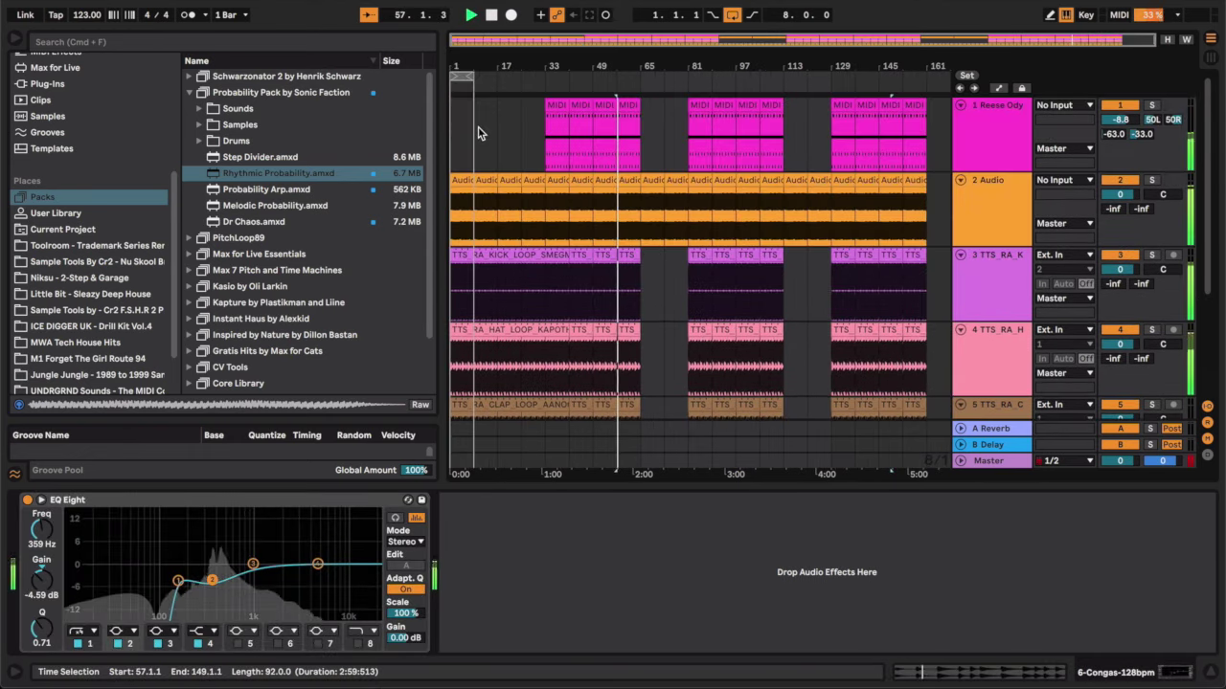
{"action": "key", "text": "space"}
{"action": "left_click", "coordinate": [461, 78]}
{"action": "right_click", "coordinate": [464, 81]}
{"action": "left_click", "coordinate": [466, 82]}
{"action": "left_click", "coordinate": [458, 118]}
{"action": "key", "text": "space"}
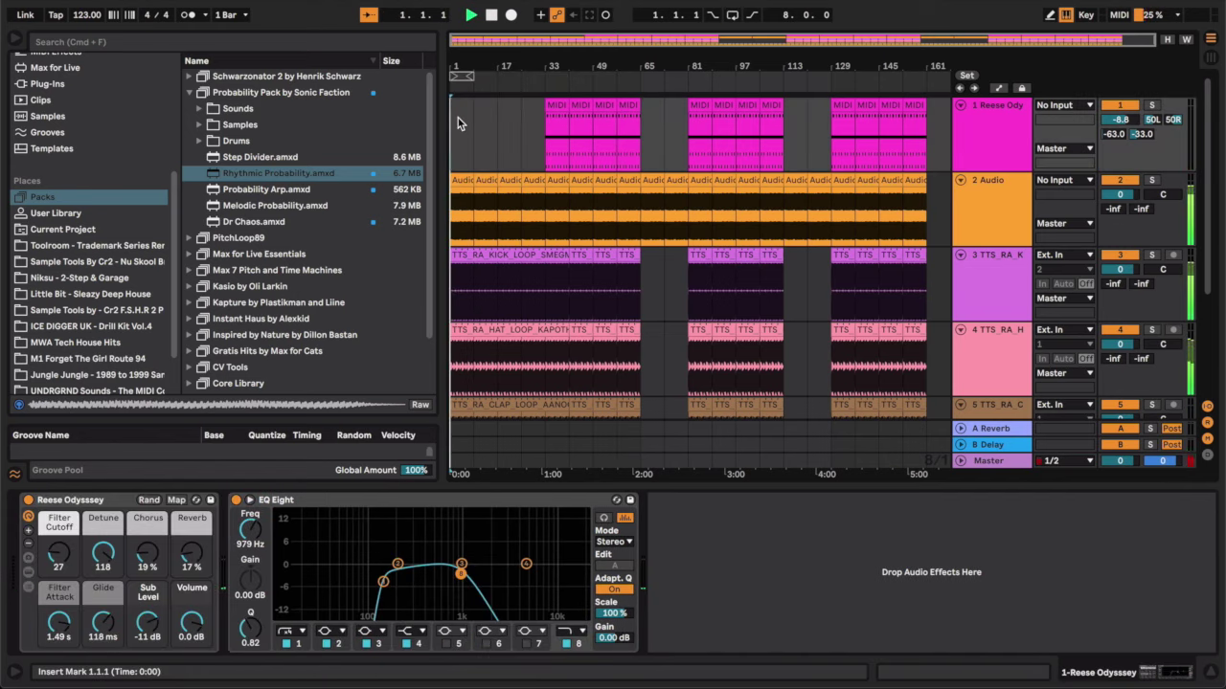
- Delete the kick, hat and clap clips that span bars 1 to 41
{"action": "scroll", "coordinate": [913, 177], "scroll_direction": "down", "scroll_amount": 2}
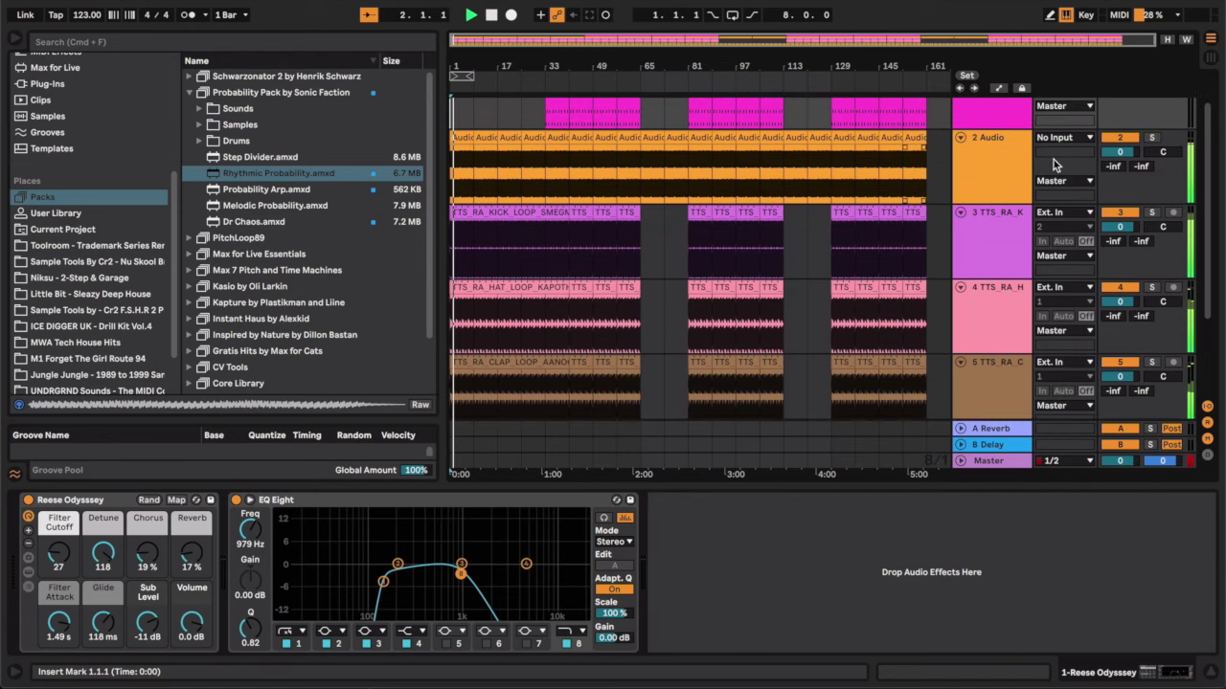
{"action": "left_click", "coordinate": [516, 215]}
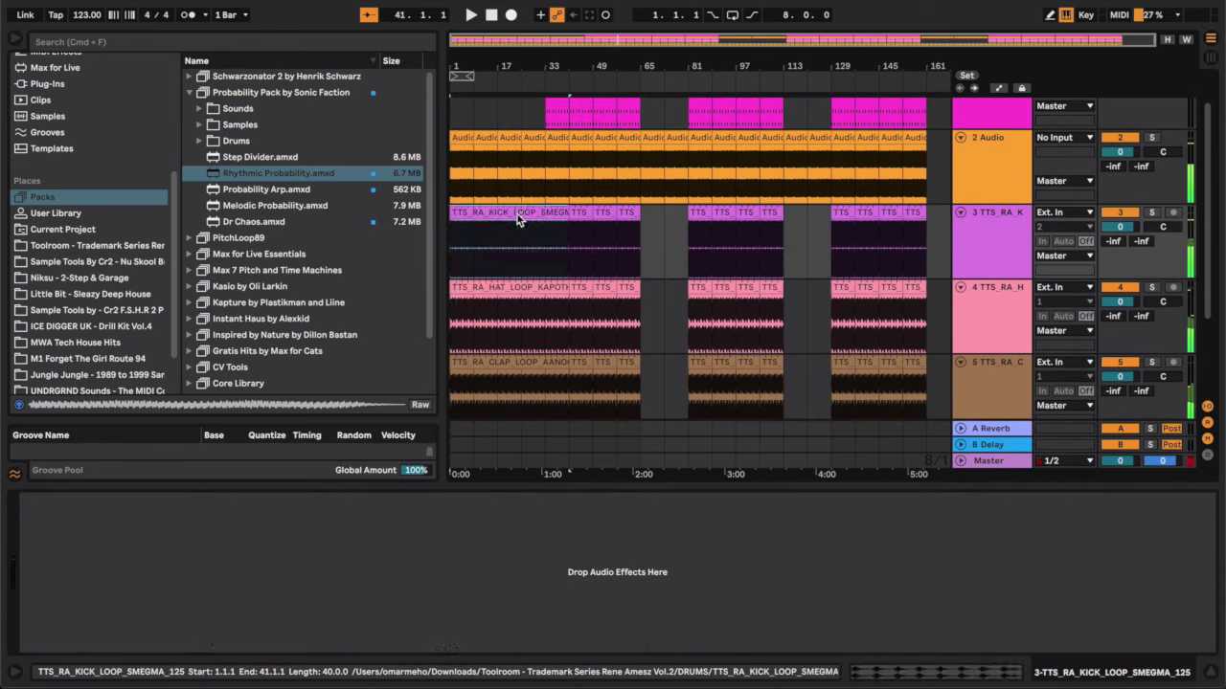
{"action": "key", "text": "space"}
{"action": "left_click", "coordinate": [492, 293]}
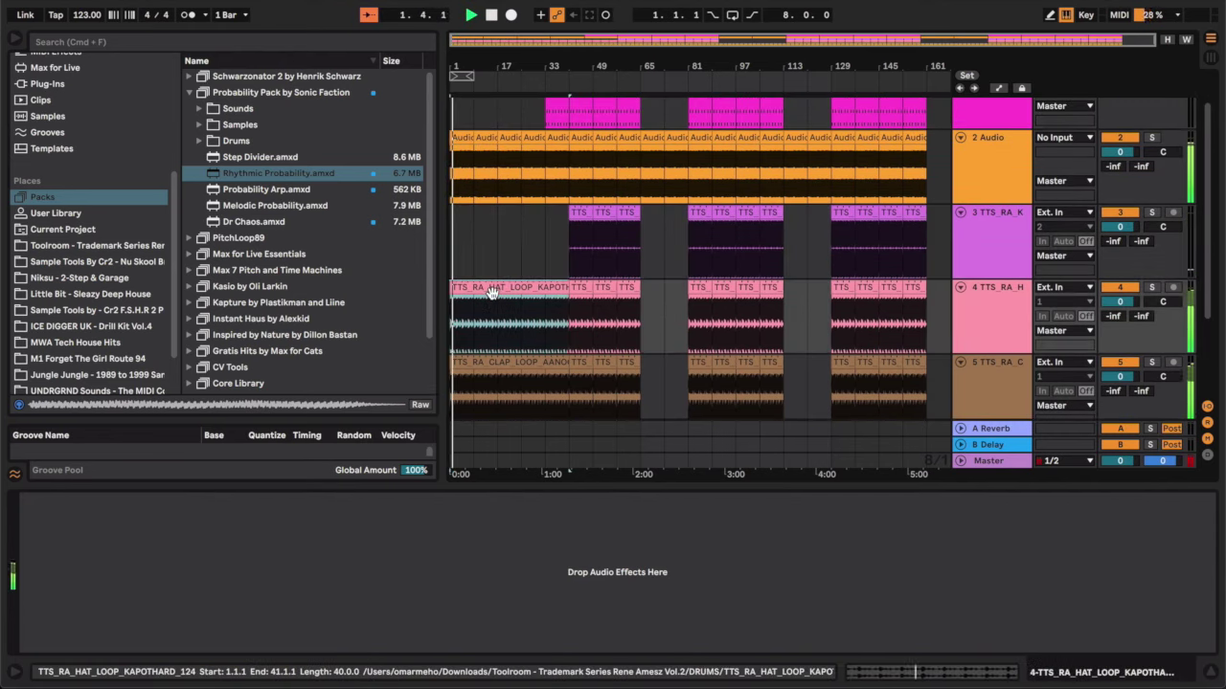
{"action": "scroll", "coordinate": [492, 290], "scroll_direction": "down", "scroll_amount": 4}
{"action": "left_click", "coordinate": [492, 283]}
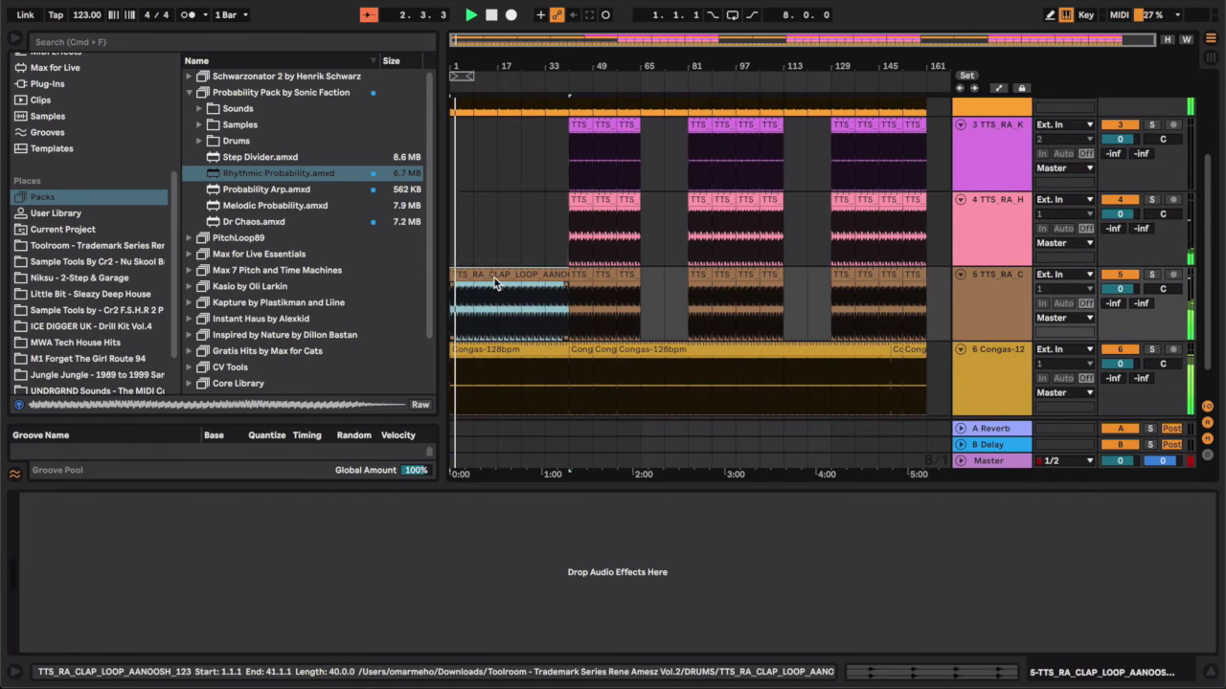
- Delete the Audio 4 bass clips before bar 33
{"action": "scroll", "coordinate": [493, 278], "scroll_direction": "up", "scroll_amount": 6}
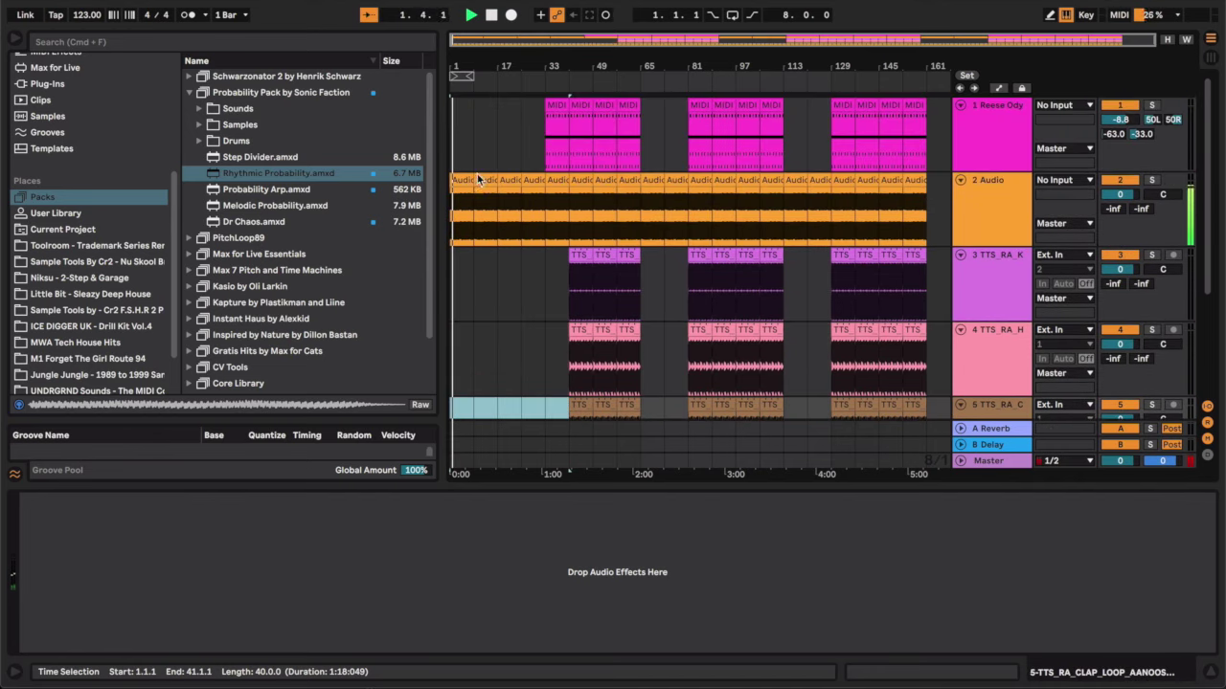
{"action": "left_click", "coordinate": [476, 191]}
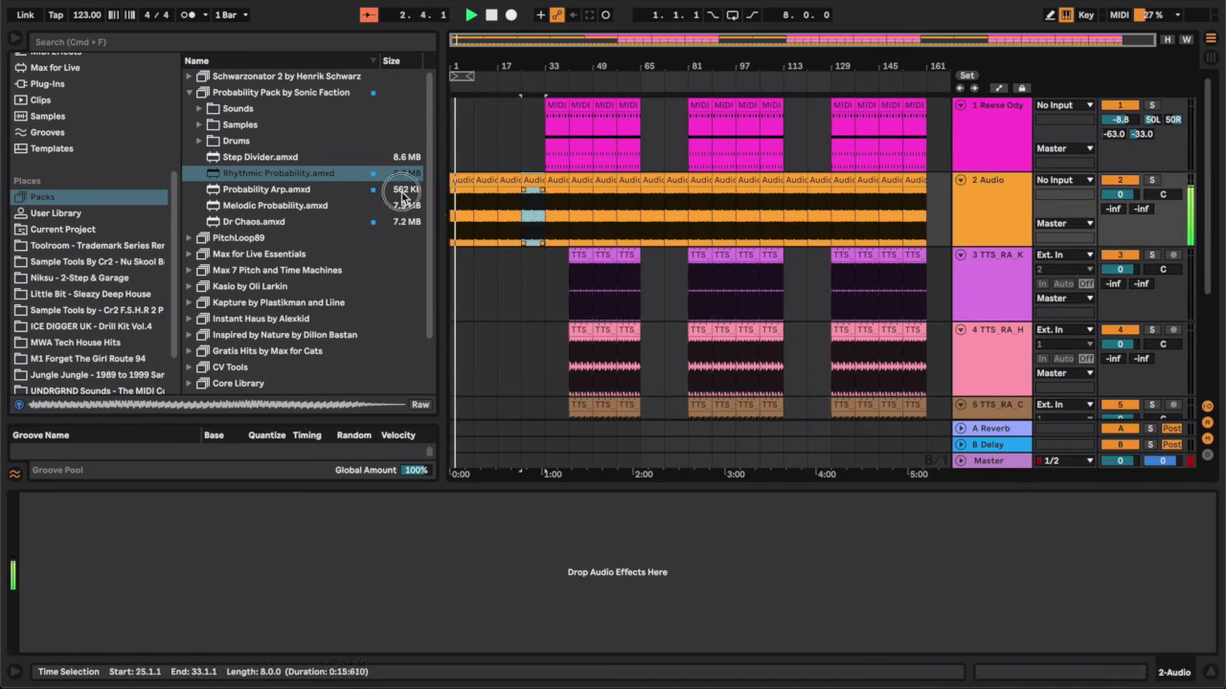
{"action": "key", "text": "Delete"}
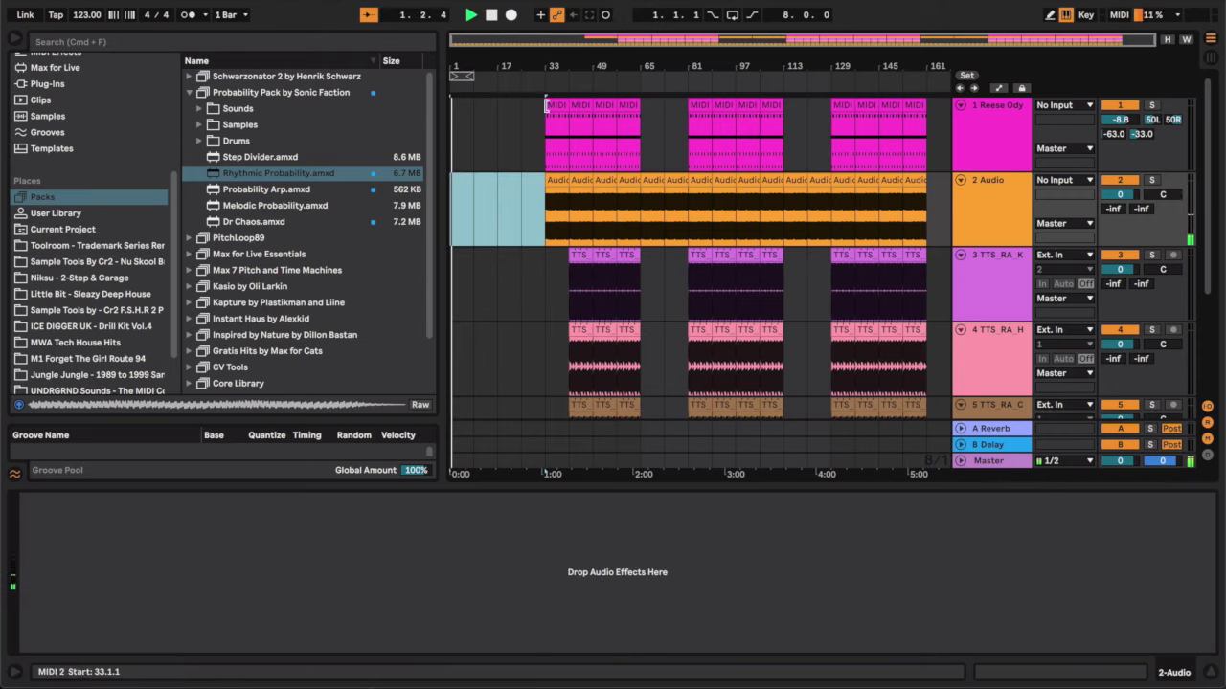
- Extend the kick clip at bar 41 back to bar 5
{"action": "left_click", "coordinate": [532, 251]}
{"action": "left_click", "coordinate": [563, 257]}
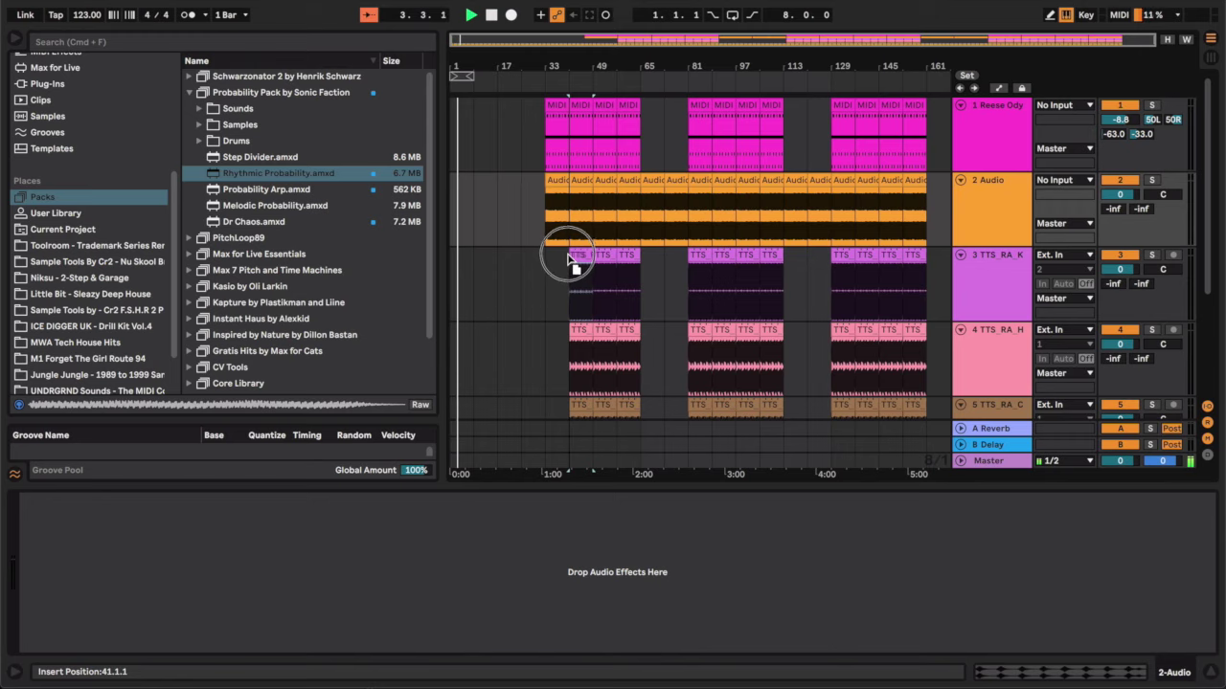
{"action": "left_click_drag", "start_coordinate": [569, 257], "coordinate": [471, 267]}
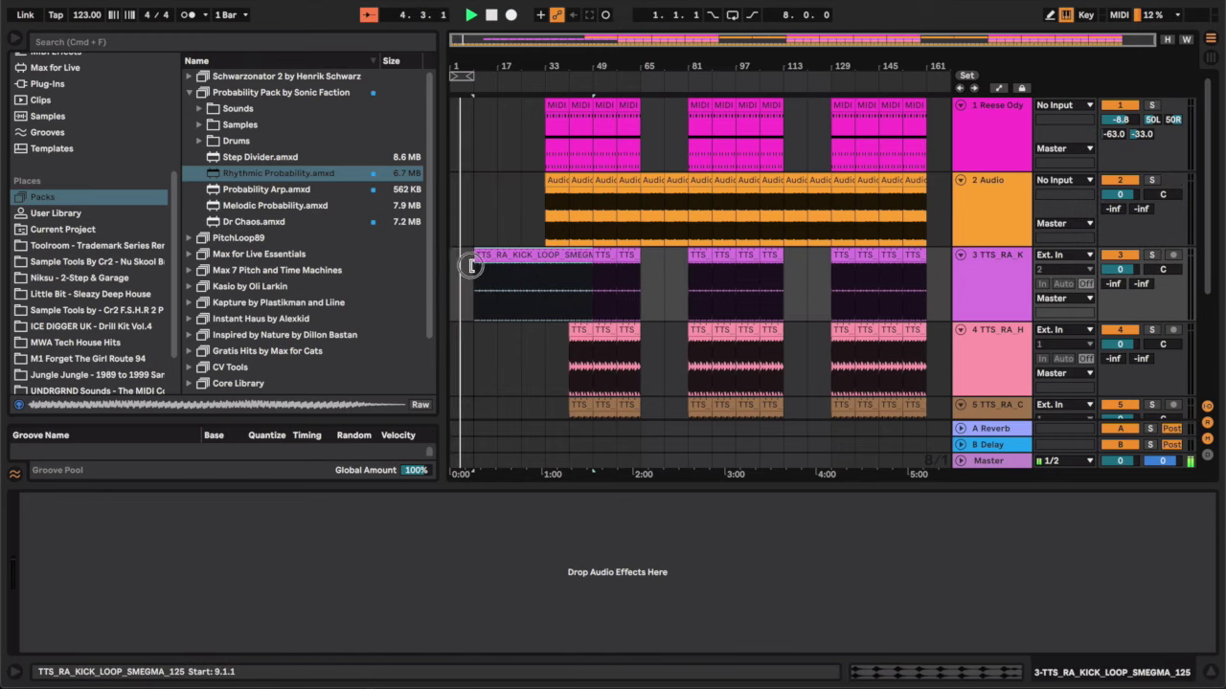
{"action": "scroll", "coordinate": [469, 268], "scroll_direction": "up", "scroll_amount": 5}
{"action": "scroll", "coordinate": [468, 268], "scroll_direction": "left", "scroll_amount": 2}
{"action": "left_click_drag", "start_coordinate": [500, 252], "coordinate": [473, 253]}
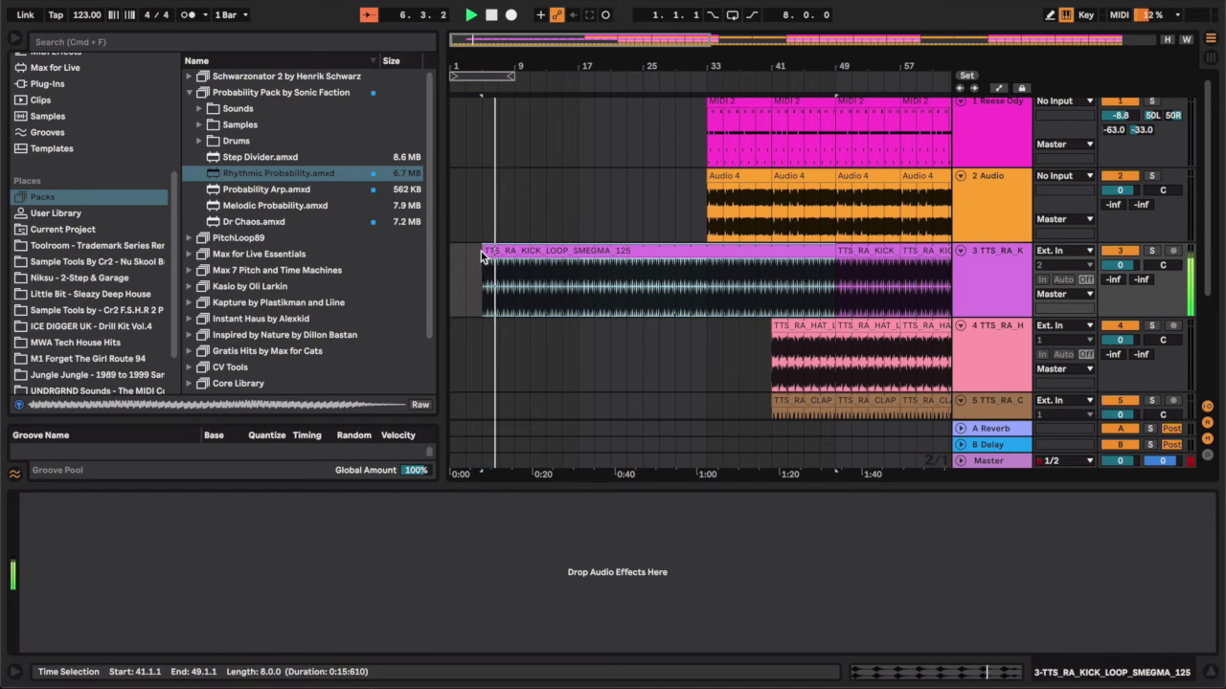
- Extend the hat clip at bar 41 back to bar 9 and the clap clip back to bar 13
{"action": "scroll", "coordinate": [748, 261], "scroll_direction": "down", "scroll_amount": 2}
{"action": "left_click_drag", "start_coordinate": [771, 259], "coordinate": [513, 267]}
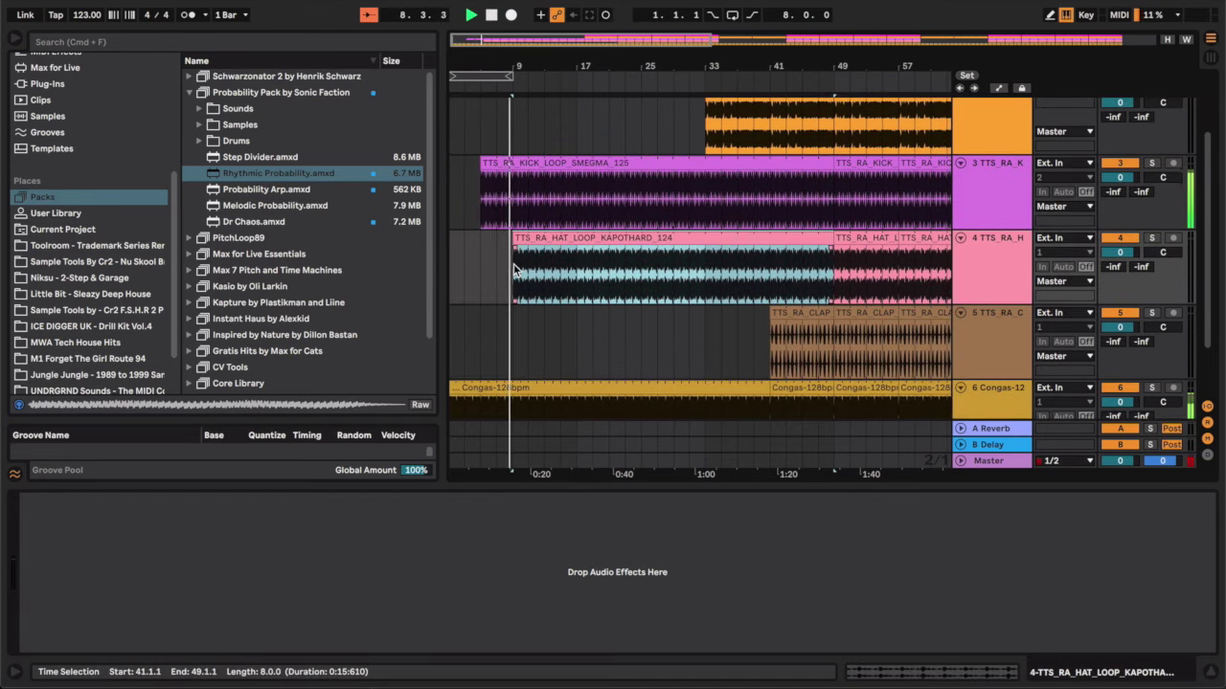
{"action": "left_click_drag", "start_coordinate": [773, 315], "coordinate": [544, 335]}
- Cut the kick out between bars 25 and 33
{"action": "left_click_drag", "start_coordinate": [644, 182], "coordinate": [702, 163]}
{"action": "key", "text": "Delete"}
{"action": "scroll", "coordinate": [703, 167], "scroll_direction": "up", "scroll_amount": 3}
{"action": "scroll", "coordinate": [544, 155], "scroll_direction": "down", "scroll_amount": 5}
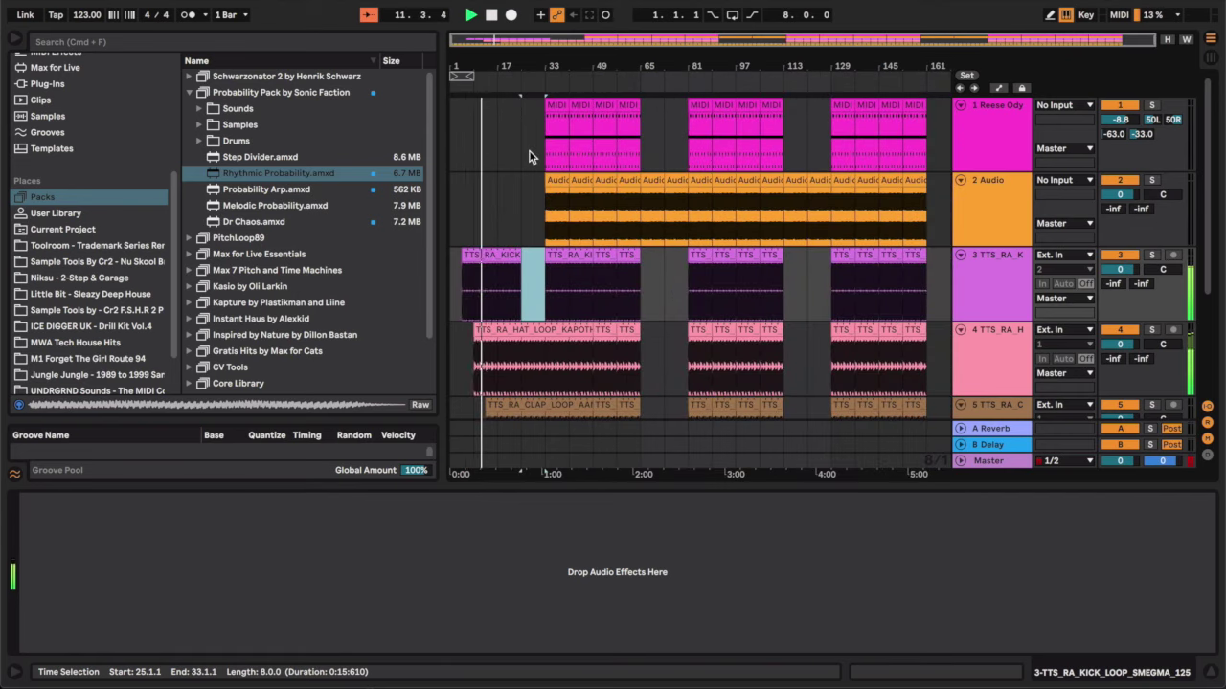
- Copy a Reese MIDI 2 clip and paste it at bars 25, 73 and 121
{"action": "scroll", "coordinate": [529, 154], "scroll_direction": "up", "scroll_amount": 3}
{"action": "mouse_move", "coordinate": [560, 107]}
{"action": "left_mouse_down"}
{"action": "mouse_move", "coordinate": [515, 110]}
{"action": "mouse_move", "coordinate": [559, 112]}
{"action": "left_mouse_up"}
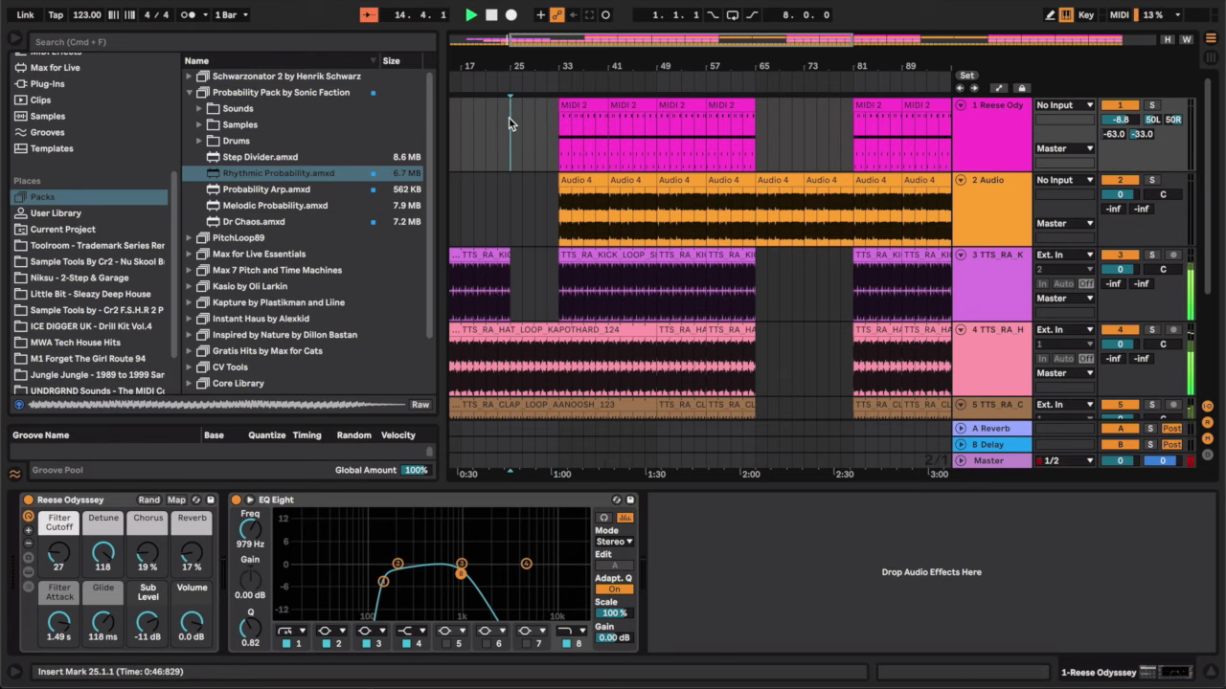
{"action": "key", "text": "super+z"}
{"action": "left_click", "coordinate": [806, 140]}
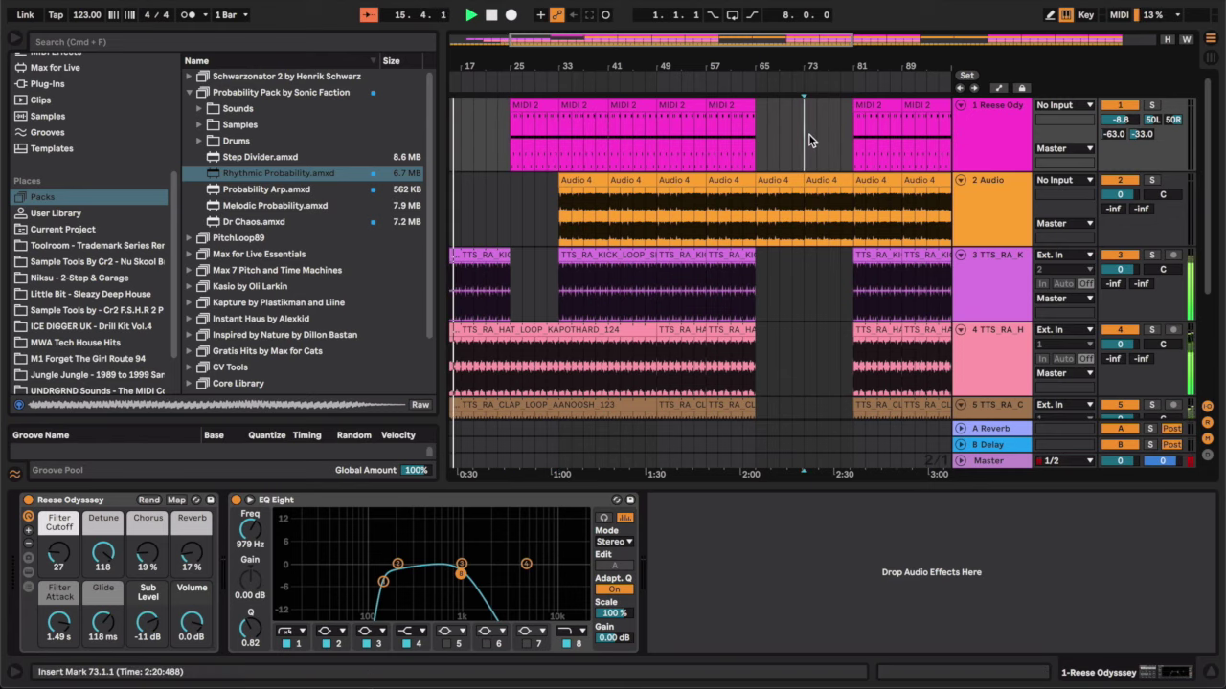
{"action": "key", "text": "shift+Right"}
{"action": "scroll", "coordinate": [810, 135], "scroll_direction": "right", "scroll_amount": 10}
{"action": "left_click", "coordinate": [711, 132]}
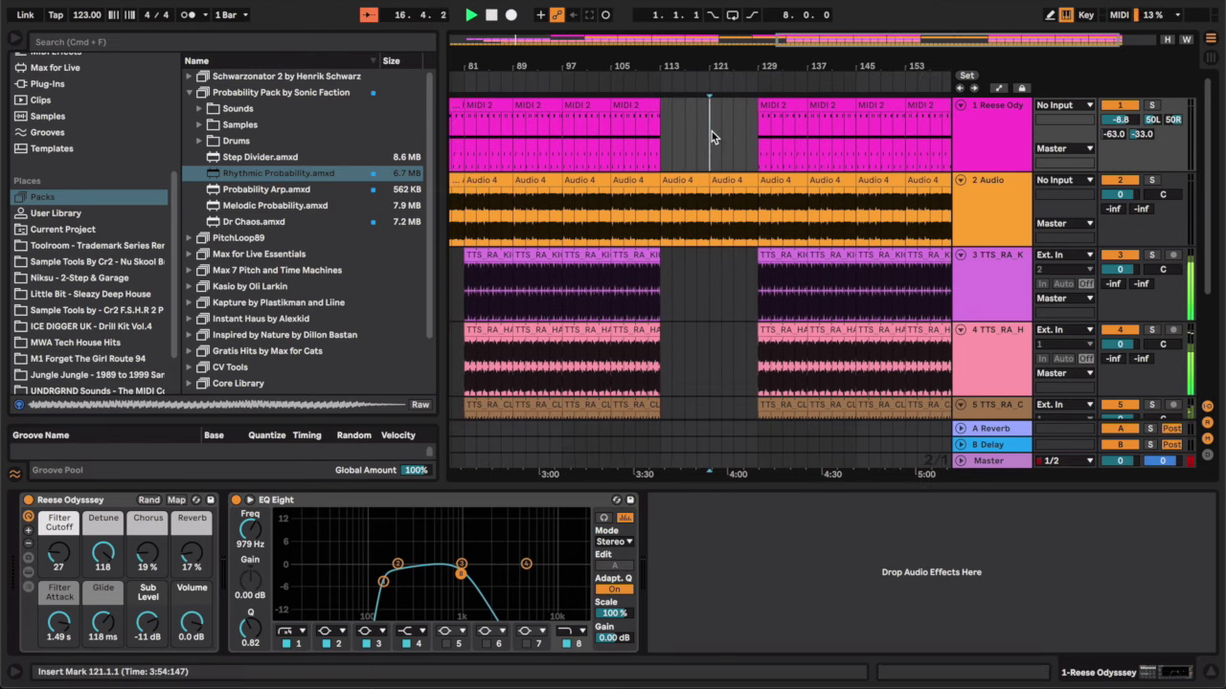
{"action": "key", "text": "super+v"}
- Cut the congas out between bars 125 and 129
{"action": "key", "text": "minus"}
{"action": "scroll", "coordinate": [712, 135], "scroll_direction": "down", "scroll_amount": 5}
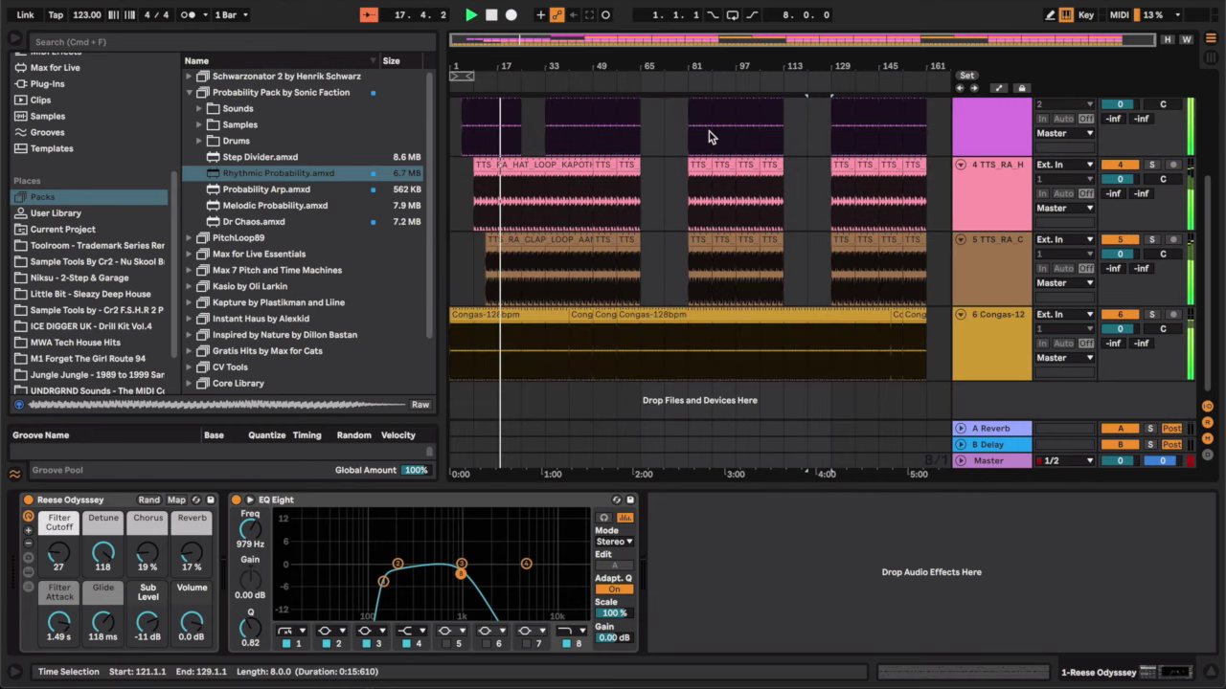
{"action": "key", "text": "plus"}
{"action": "left_click_drag", "start_coordinate": [791, 349], "coordinate": [802, 330]}
{"action": "key", "text": "Delete"}
{"action": "key", "text": "plus"}
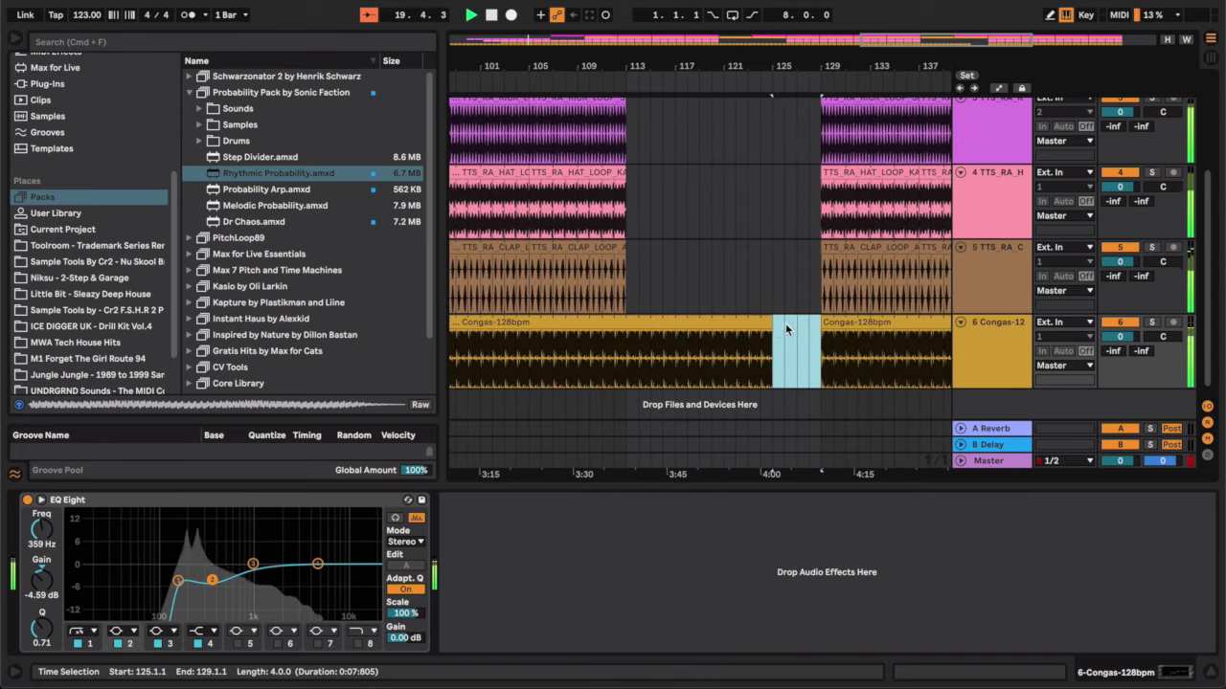
{"action": "mouse_move", "coordinate": [770, 322]}
{"action": "left_mouse_down"}
{"action": "mouse_move", "coordinate": [796, 321]}
{"action": "mouse_move", "coordinate": [767, 323]}
{"action": "left_mouse_up"}
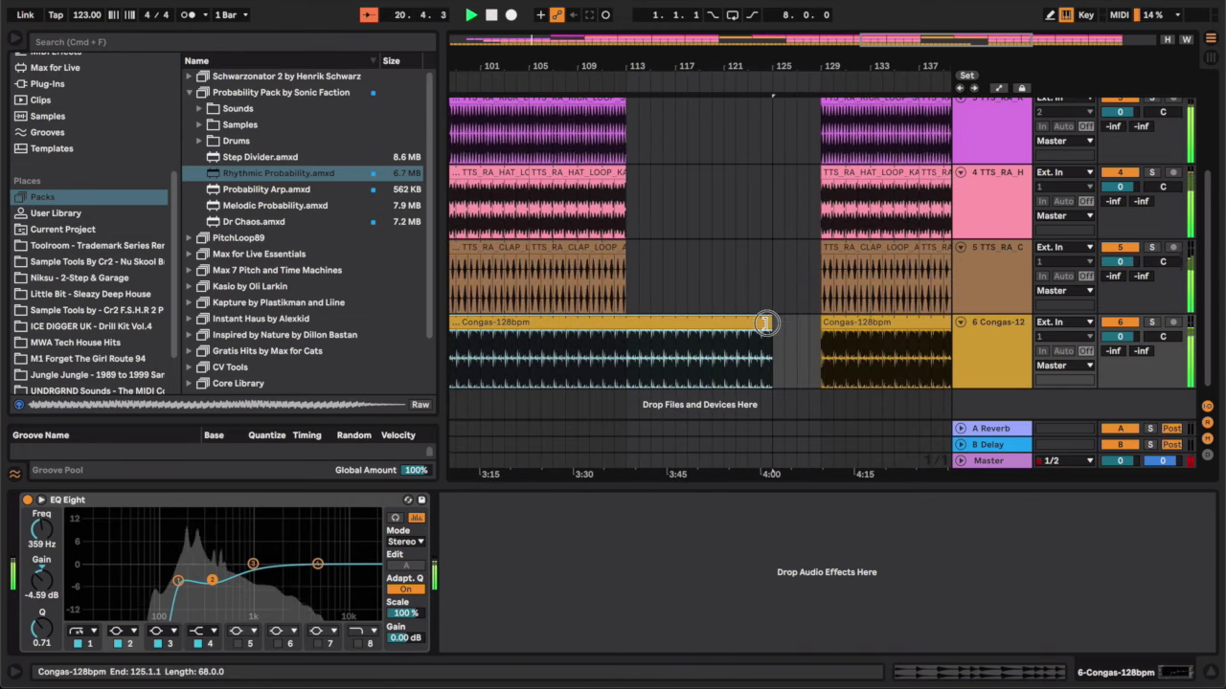
{"action": "key", "text": "minus"}
{"action": "key", "text": "minus"}
- Place the insert mark at bar 25 on the bass audio track and save the set
{"action": "scroll", "coordinate": [651, 269], "scroll_direction": "up", "scroll_amount": 4}
{"action": "left_click", "coordinate": [520, 212]}
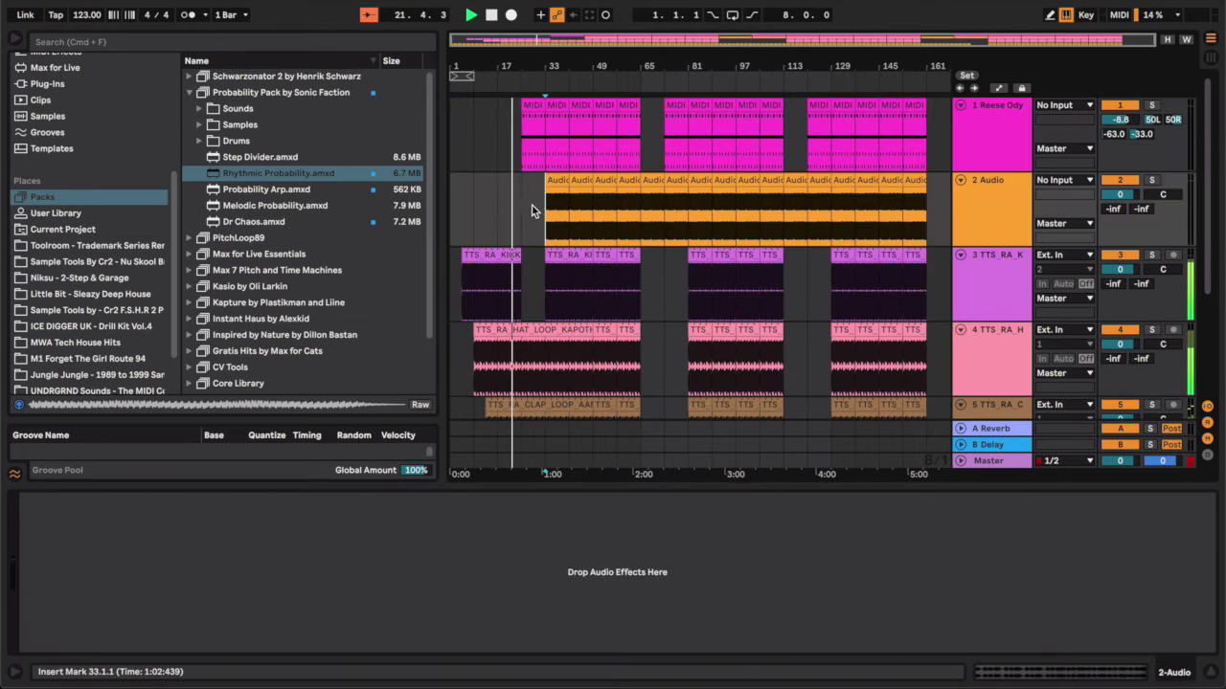
{"action": "key", "text": "super+s"}
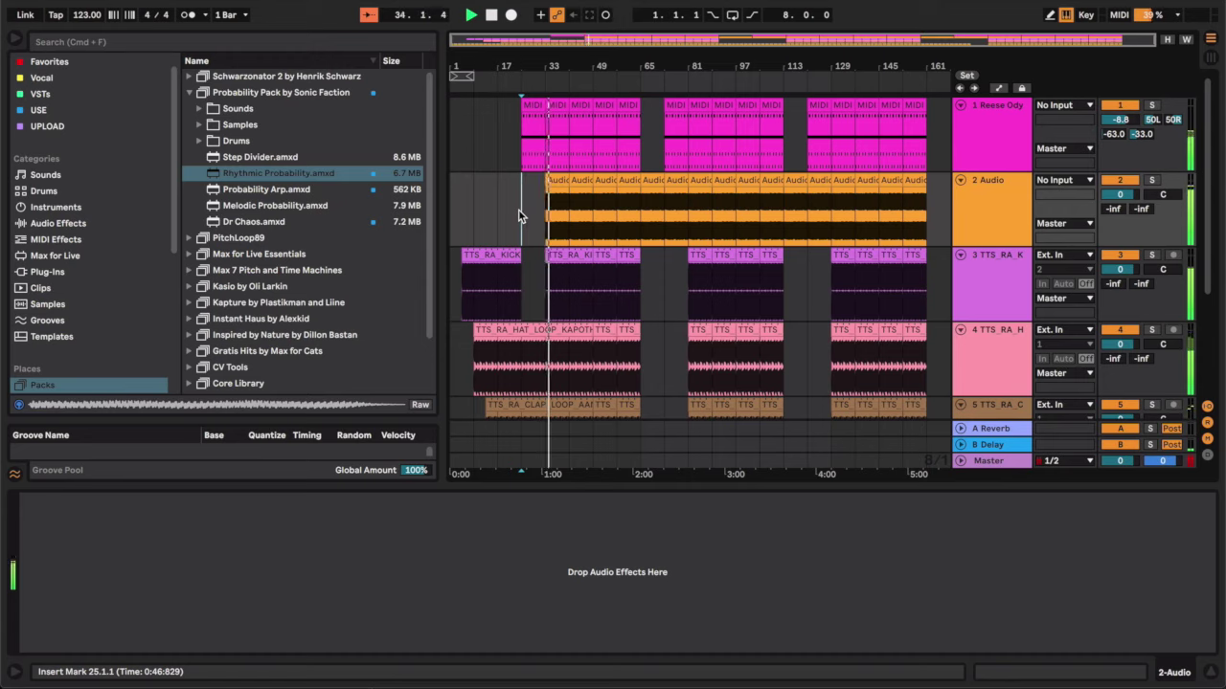
- Search the whole browser for "eq" and add EQ Eight to the hat and clap tracks
{"action": "left_click", "coordinate": [998, 280]}
{"action": "left_click", "coordinate": [994, 136]}
{"action": "left_click", "coordinate": [1002, 356]}
{"action": "scroll", "coordinate": [991, 304], "scroll_direction": "down", "scroll_amount": 3}
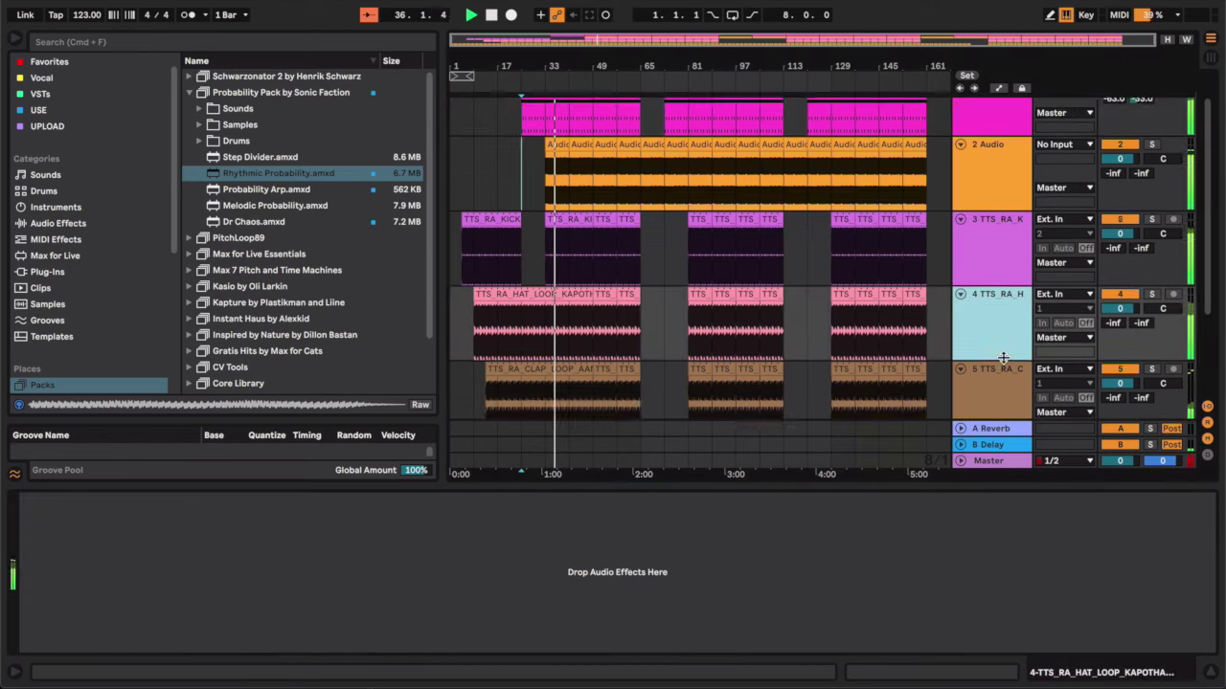
{"action": "left_click", "coordinate": [244, 41]}
{"action": "type", "text": "eq"}
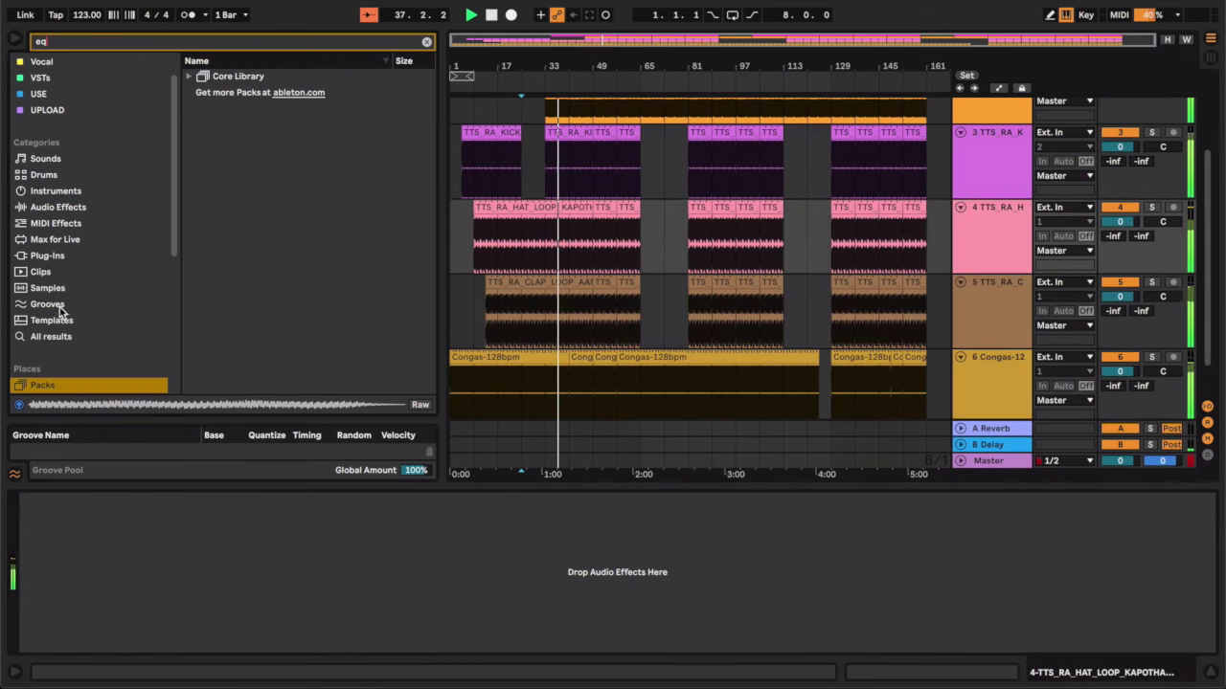
{"action": "left_click", "coordinate": [53, 337]}
{"action": "left_click_drag", "start_coordinate": [224, 94], "coordinate": [483, 229]}
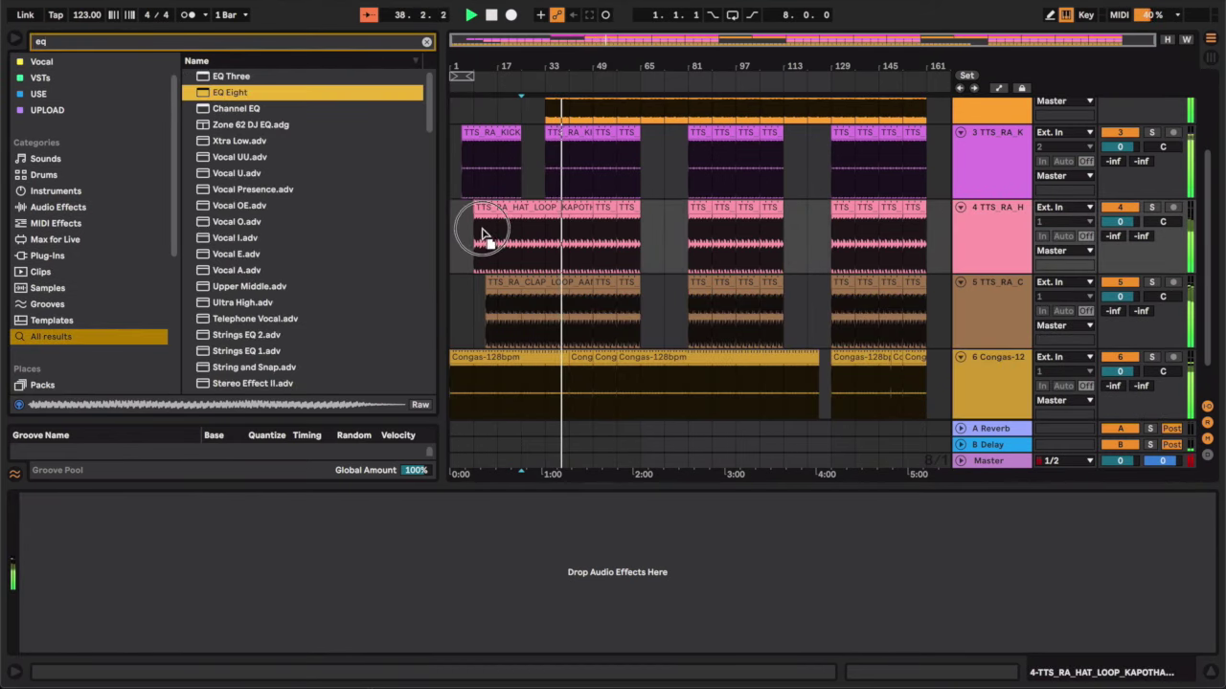
{"action": "left_click_drag", "start_coordinate": [230, 98], "coordinate": [533, 288]}
- Lower band 3 of the clap track's EQ Eight to about -3.1 dB at 1000 Hz
{"action": "left_click", "coordinate": [971, 311]}
{"action": "left_click", "coordinate": [987, 319]}
{"action": "scroll", "coordinate": [884, 320], "scroll_direction": "down", "scroll_amount": 2}
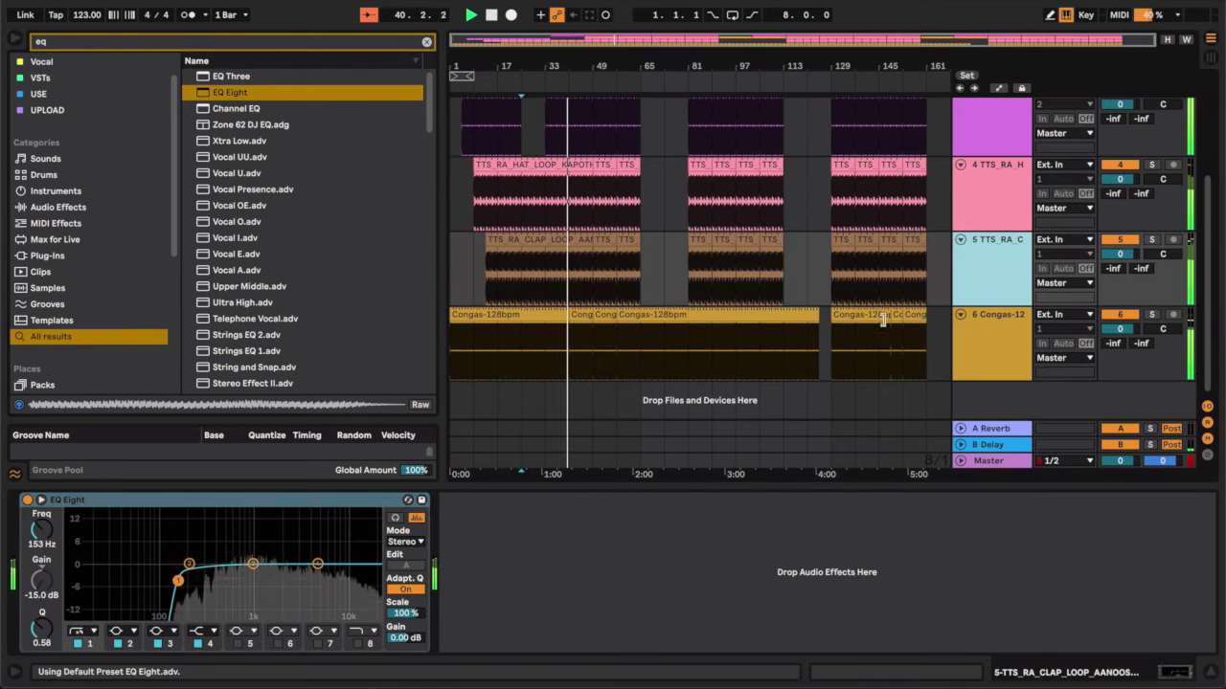
{"action": "mouse_move", "coordinate": [252, 573]}
{"action": "left_mouse_down"}
{"action": "mouse_move", "coordinate": [251, 596]}
{"action": "mouse_move", "coordinate": [254, 580]}
{"action": "left_mouse_up"}
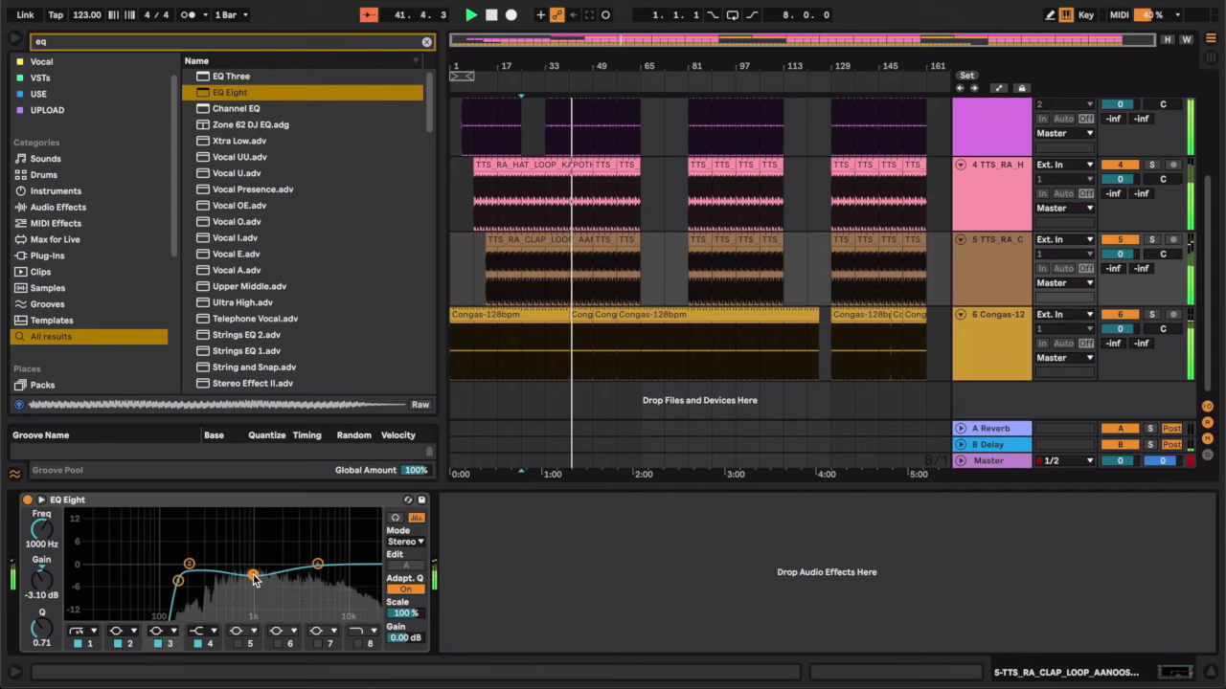
- Enable band 8 of the congas EQ Eight as a high cut at about 3.52 kHz
{"action": "left_click", "coordinate": [1006, 343]}
{"action": "left_click", "coordinate": [359, 645]}
{"action": "left_click_drag", "start_coordinate": [371, 578], "coordinate": [303, 582]}
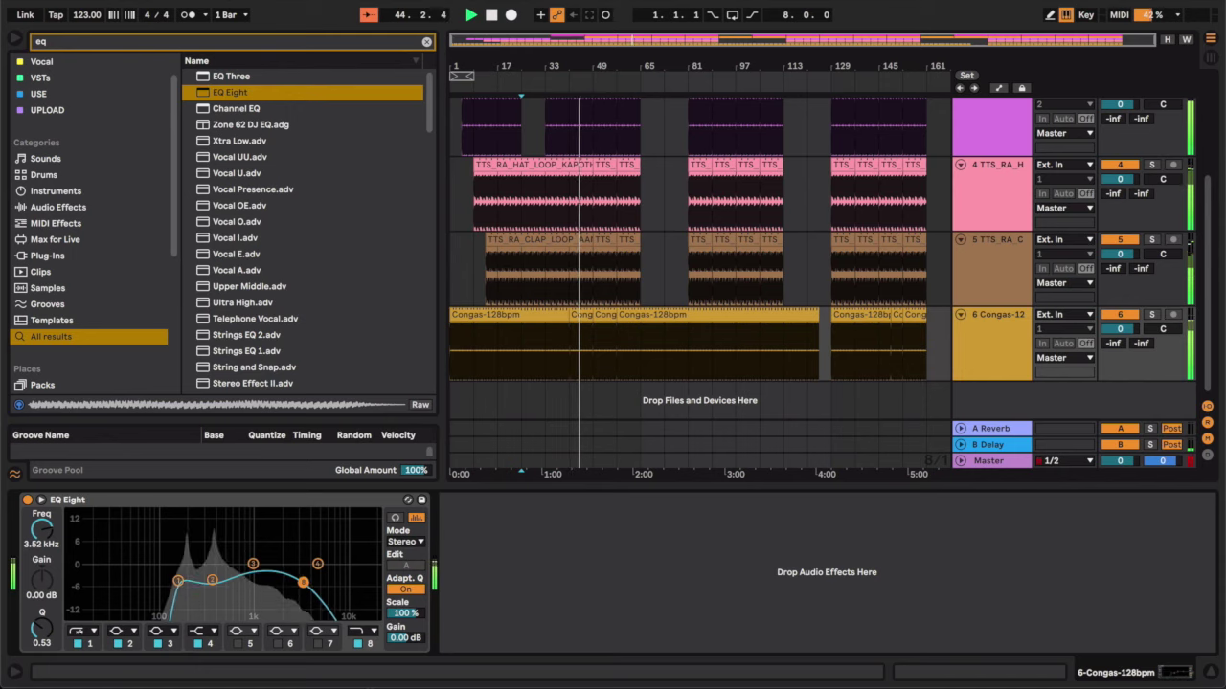
- Delete the hat clips from bars 49 to 65, 97 to 113 and 145 to 161
{"action": "scroll", "coordinate": [692, 322], "scroll_direction": "up", "scroll_amount": 5}
{"action": "left_click", "coordinate": [610, 260]}
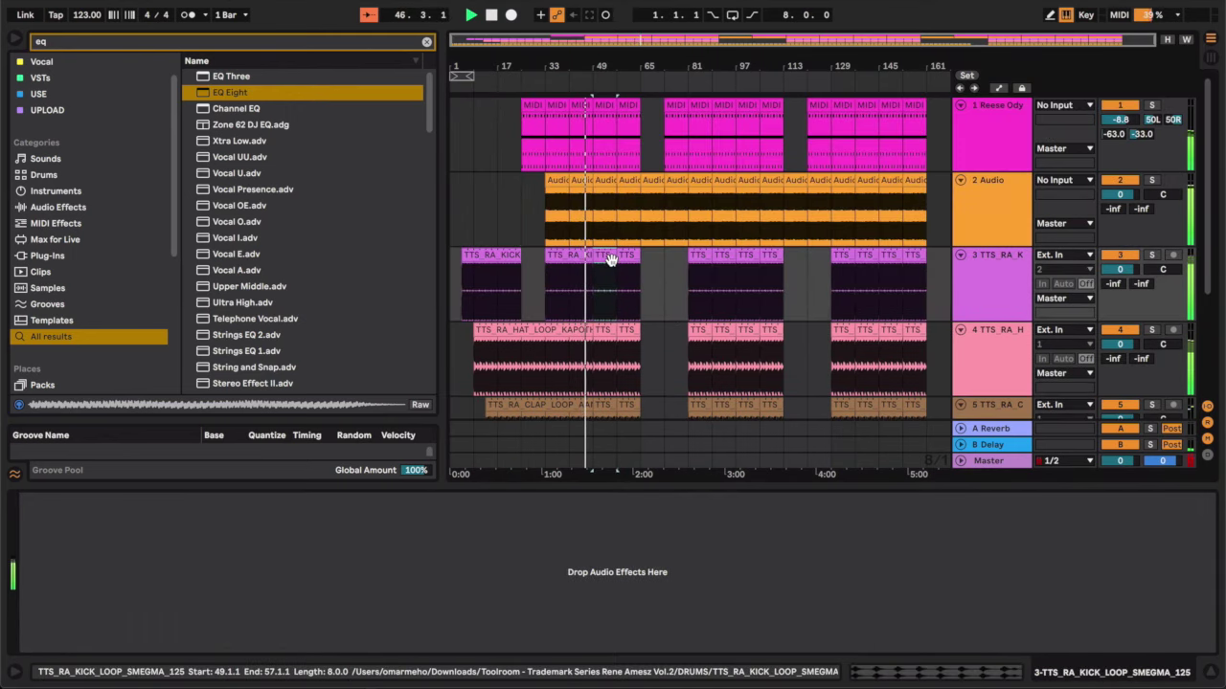
{"action": "left_click", "coordinate": [627, 334]}
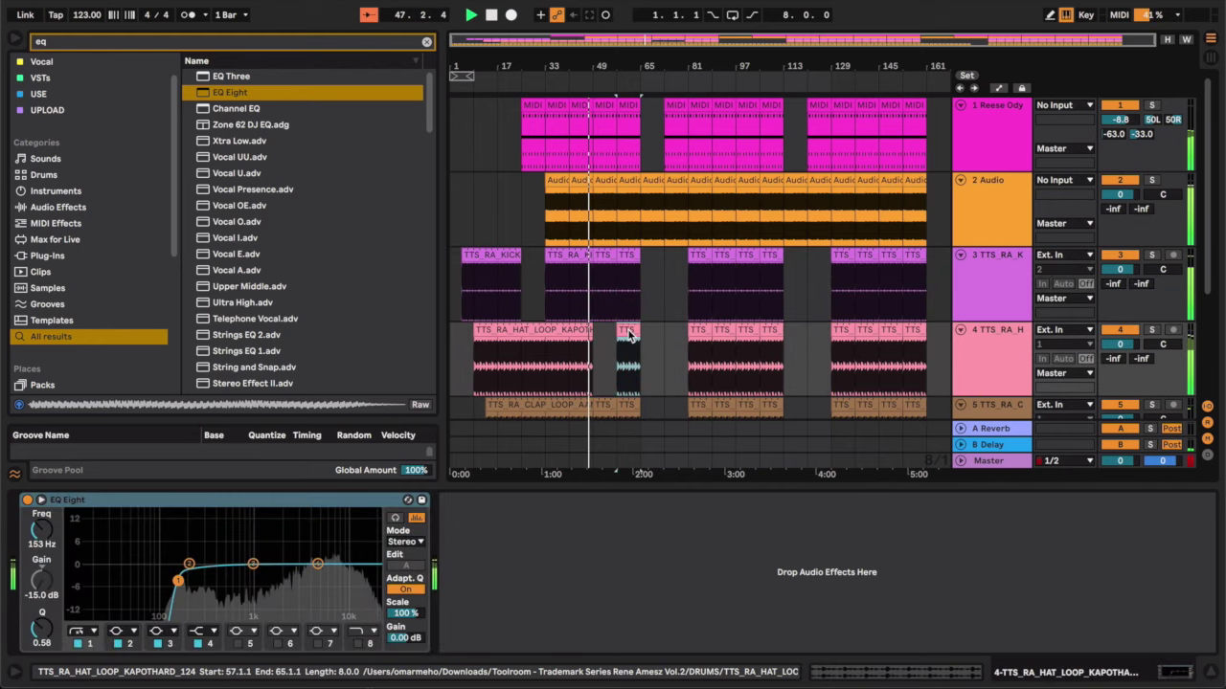
{"action": "key", "text": "Delete"}
{"action": "left_click", "coordinate": [746, 333]}
{"action": "key", "text": "Delete"}
{"action": "left_click", "coordinate": [771, 329]}
{"action": "key", "text": "Delete"}
{"action": "left_click", "coordinate": [890, 330]}
{"action": "key", "text": "Delete"}
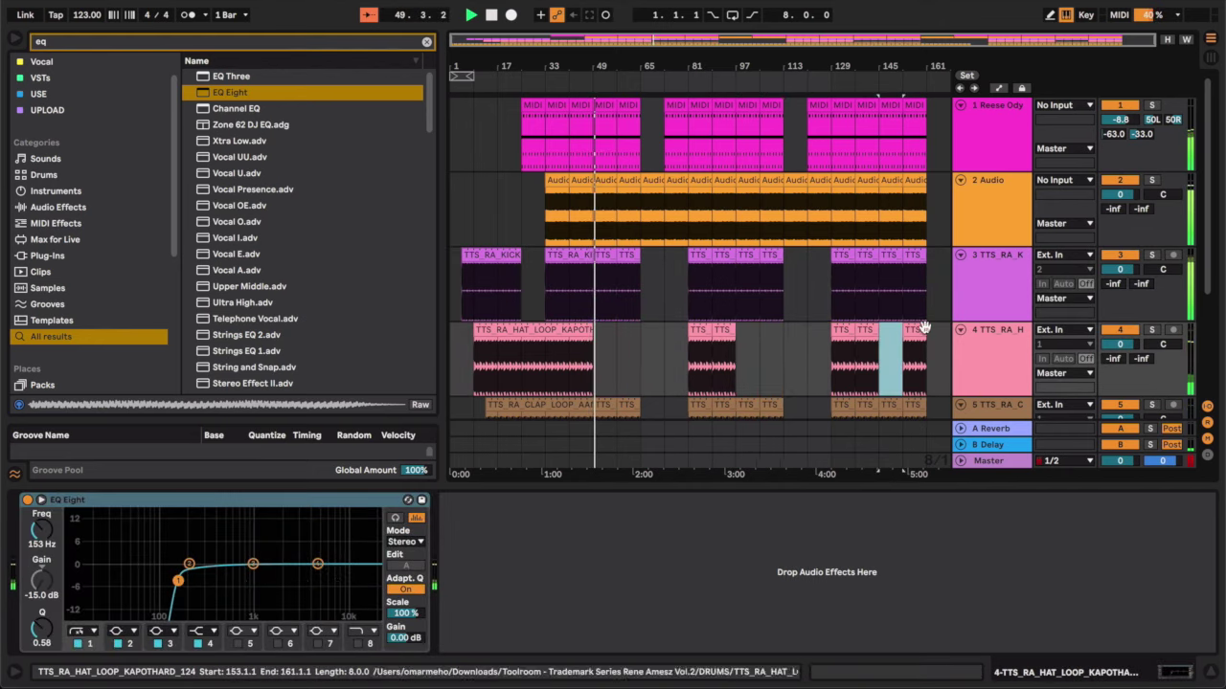
{"action": "left_click", "coordinate": [918, 329]}
{"action": "key", "text": "Delete"}
- Delete the Reese MIDI 2 clip at bars 57 to 65 and the Audio 4 bass clip at bars 105 to 113
{"action": "left_click", "coordinate": [627, 107]}
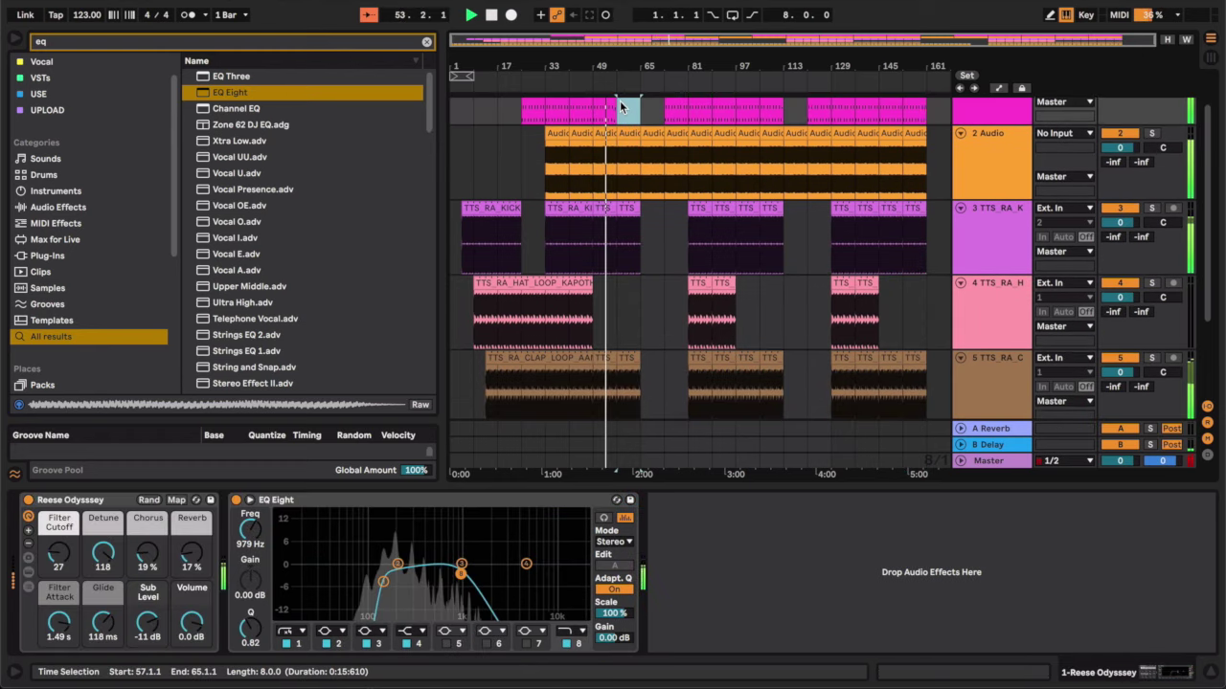
{"action": "scroll", "coordinate": [623, 105], "scroll_direction": "down", "scroll_amount": 2}
{"action": "scroll", "coordinate": [642, 242], "scroll_direction": "down", "scroll_amount": 3}
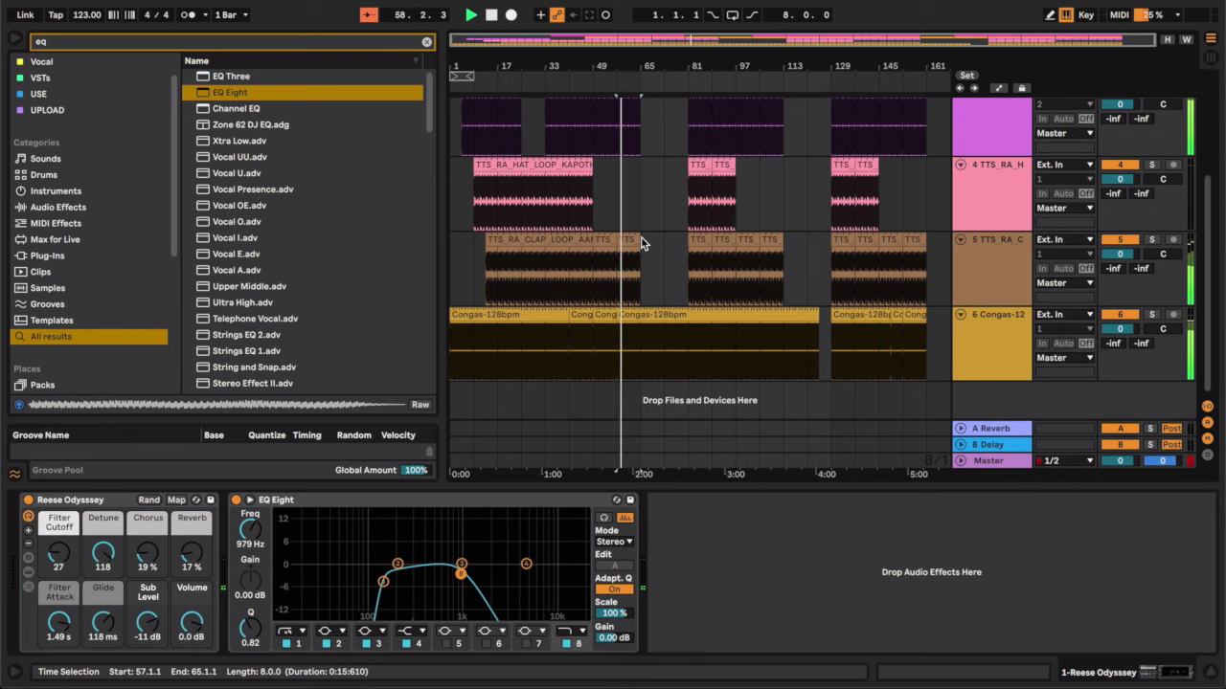
{"action": "scroll", "coordinate": [641, 247], "scroll_direction": "up", "scroll_amount": 5}
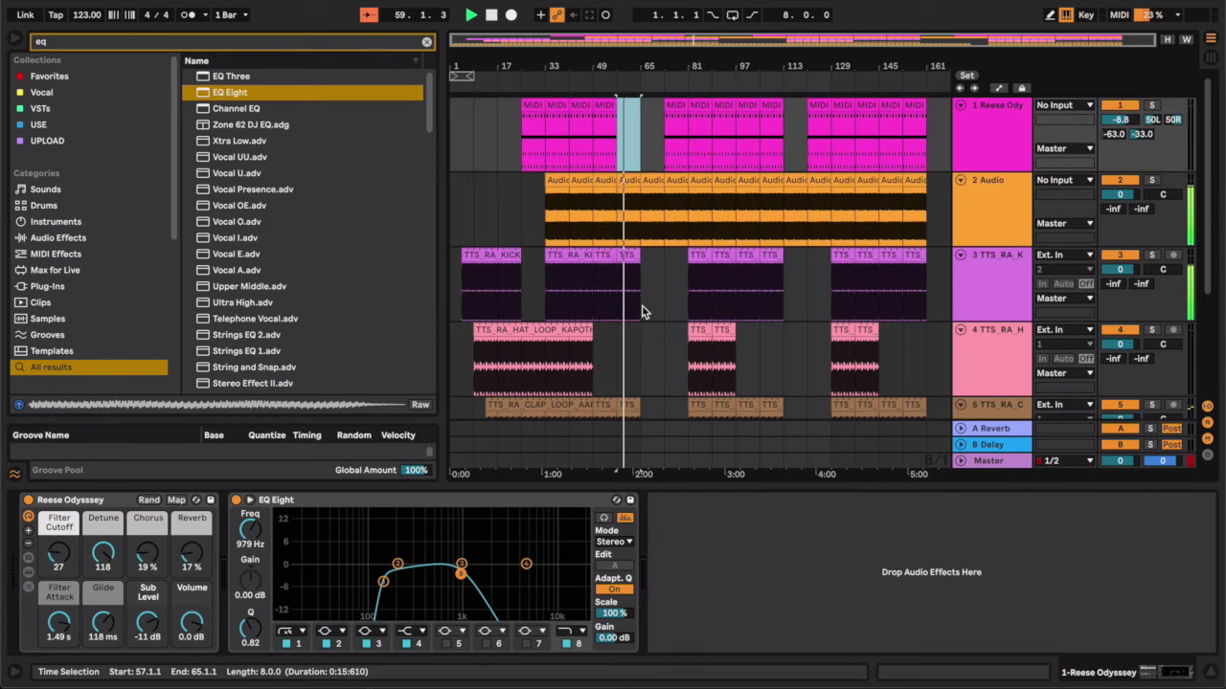
{"action": "left_click", "coordinate": [764, 180]}
{"action": "left_click", "coordinate": [763, 184]}
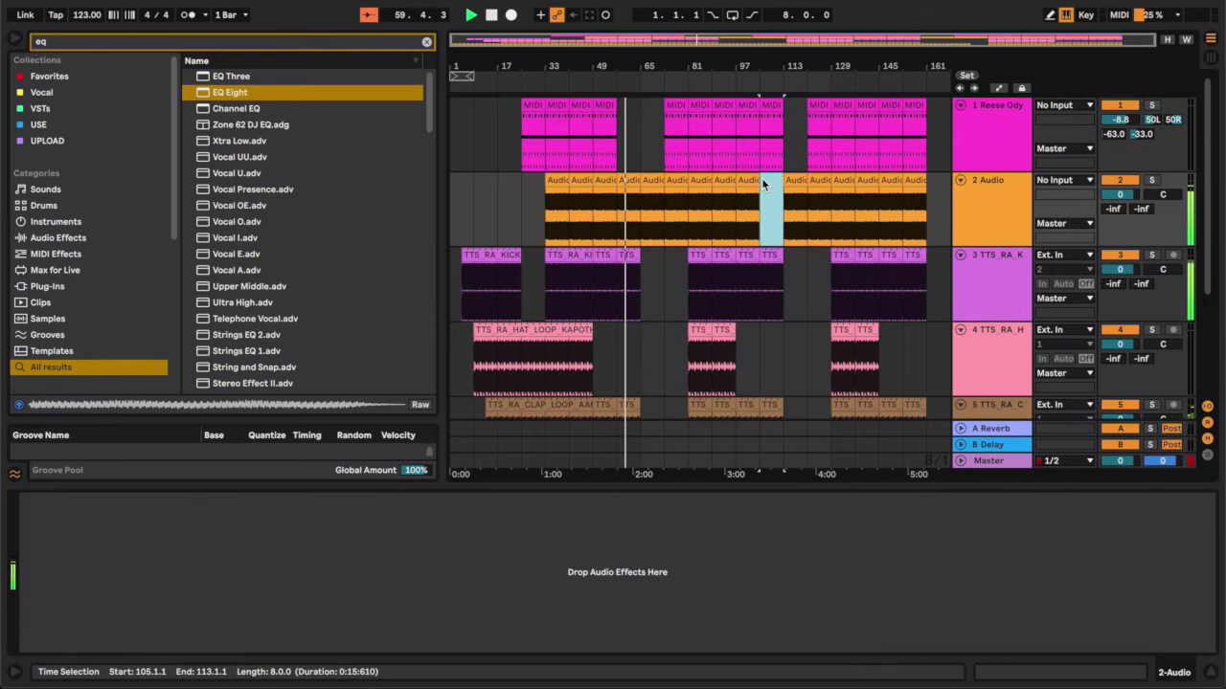